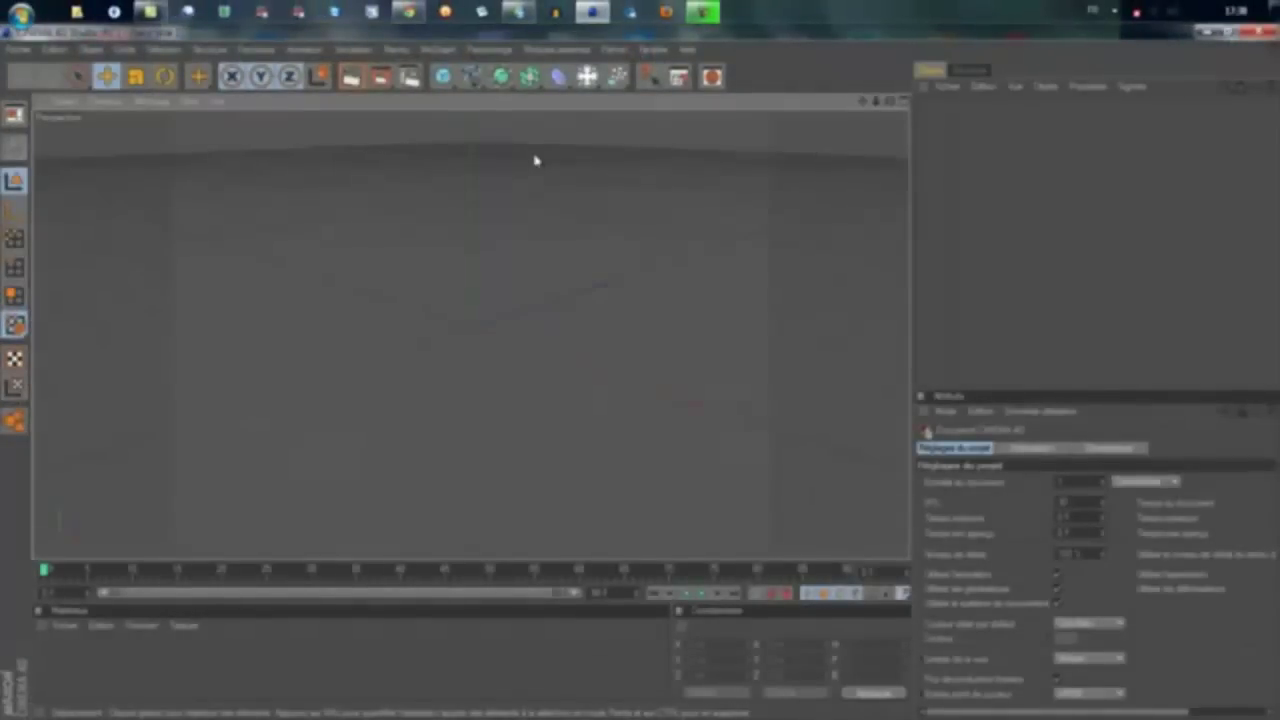
# Step: Add a MoGraph MoText object showing extruded 'Texte' and orbit around it to inspect it
pyautogui.click(438, 49)
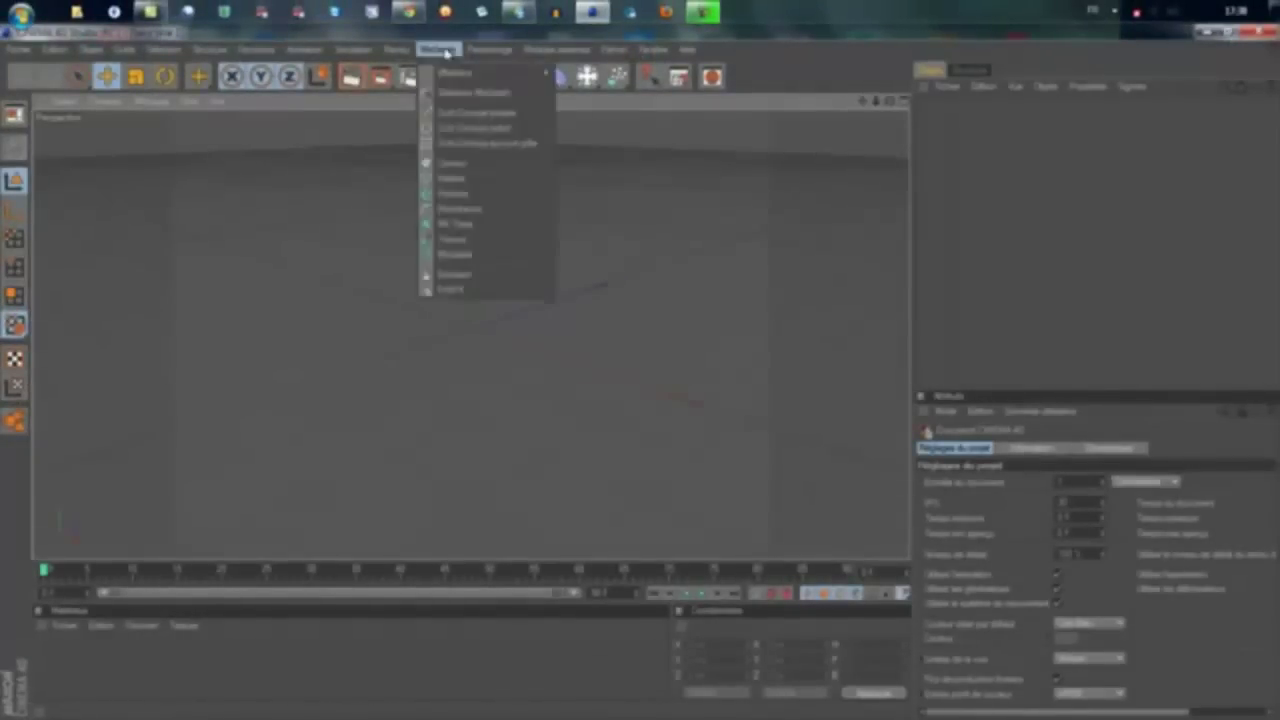
pyautogui.click(481, 228)
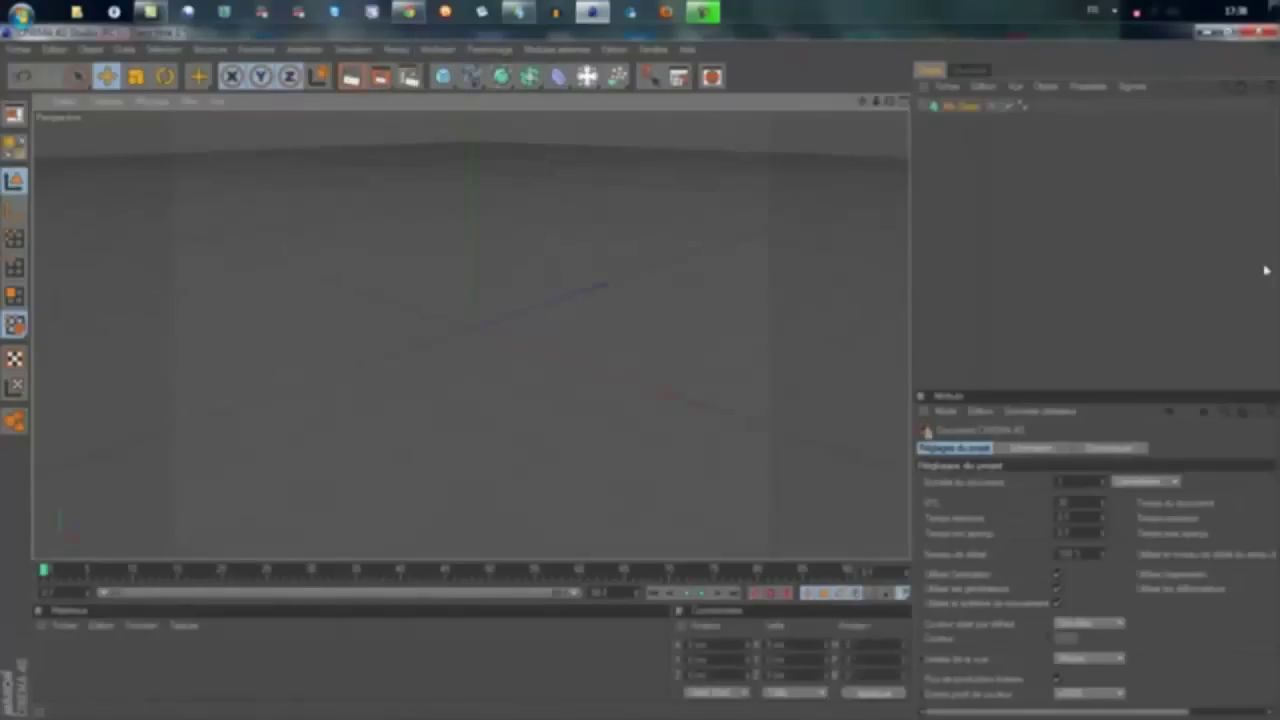
pyautogui.moveTo(866, 270)
pyautogui.keyDown('alt'); pyautogui.mouseDown()
pyautogui.moveTo(648, 257)
pyautogui.moveTo(574, 371)
pyautogui.mouseUp(); pyautogui.keyUp('alt')
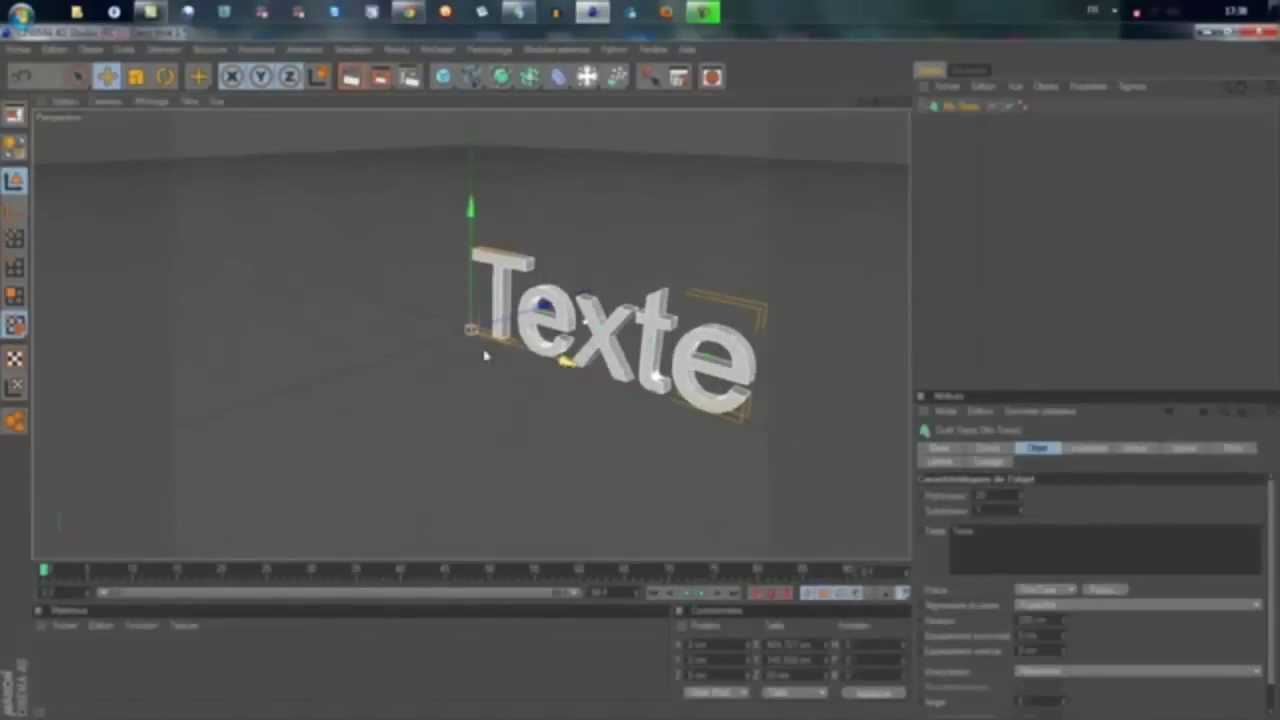
pyautogui.keyDown('alt'); pyautogui.moveTo(484, 355); pyautogui.dragTo(491, 320); pyautogui.keyUp('alt')
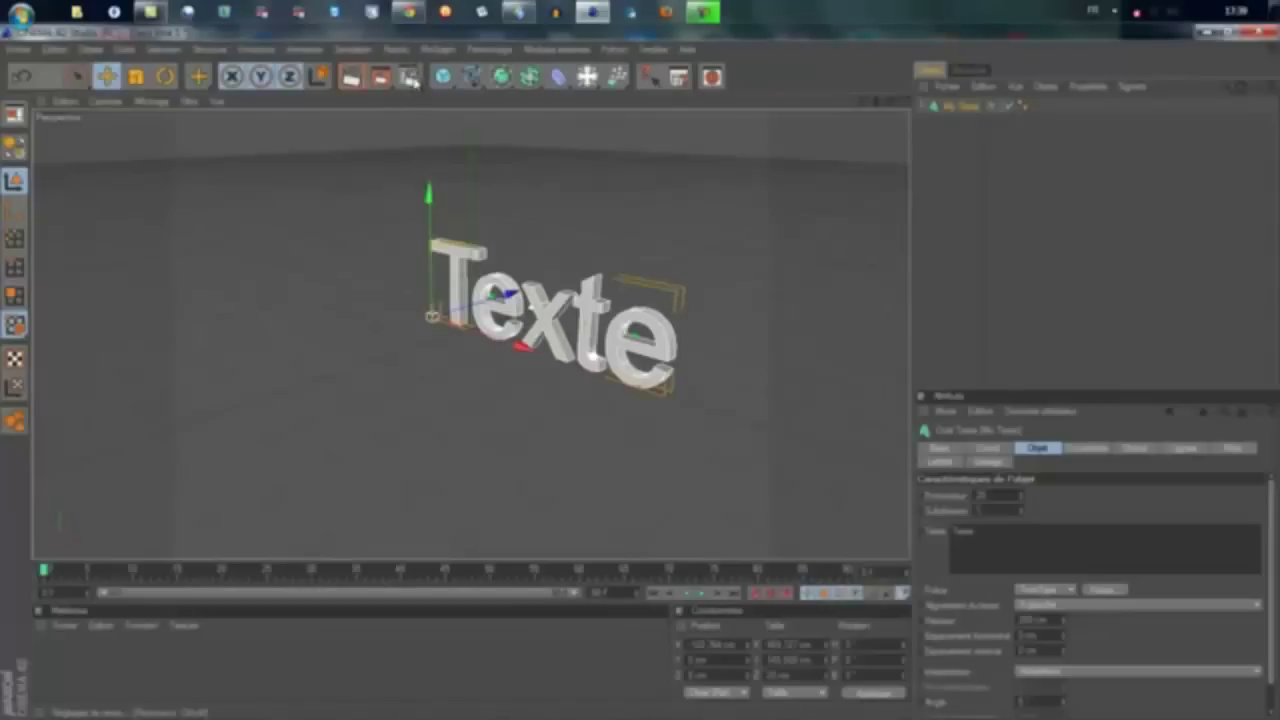
# Step: Set the render output to a larger preset screen resolution
pyautogui.click(411, 79)
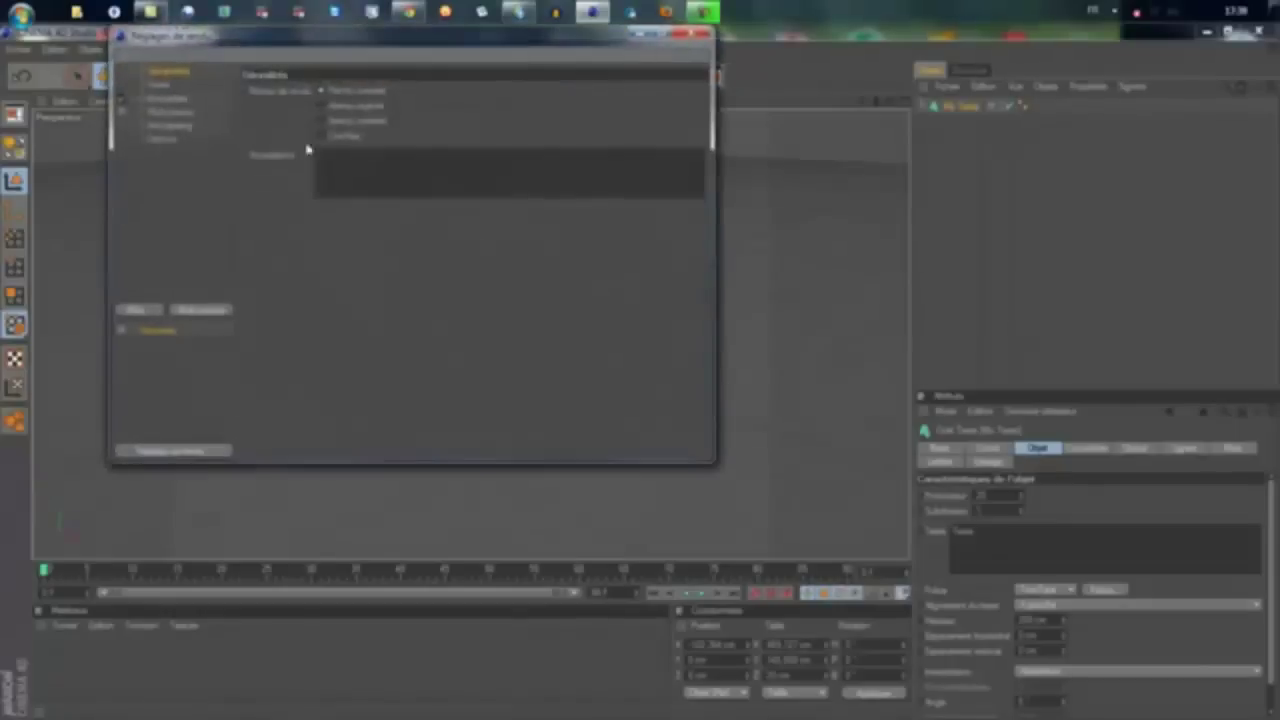
pyautogui.click(162, 86)
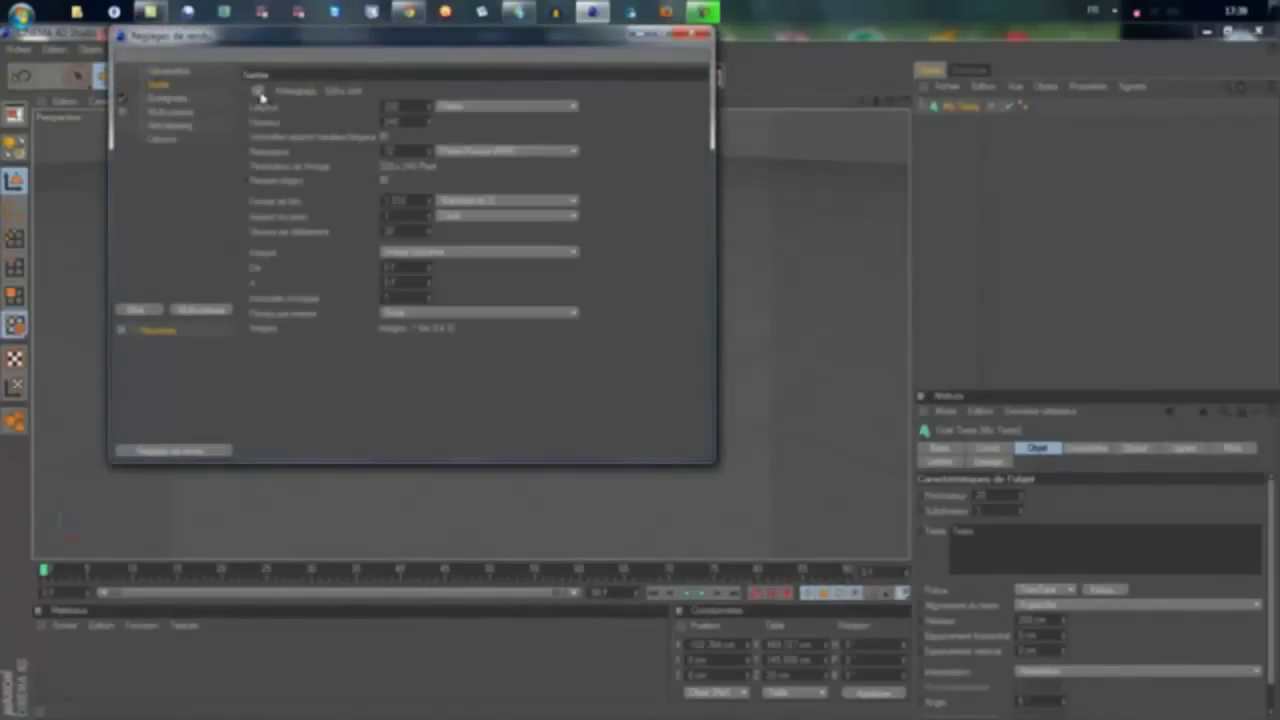
pyautogui.click(260, 92)
pyautogui.moveTo(300, 106)
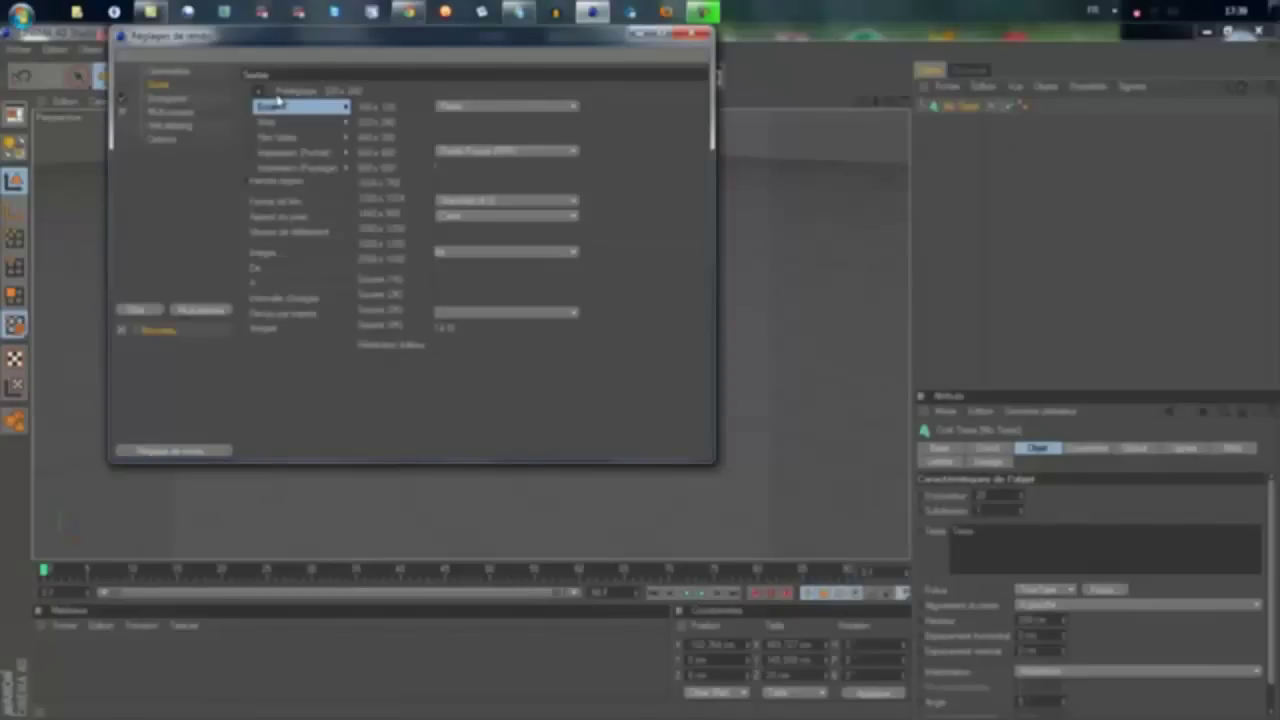
pyautogui.click(408, 252)
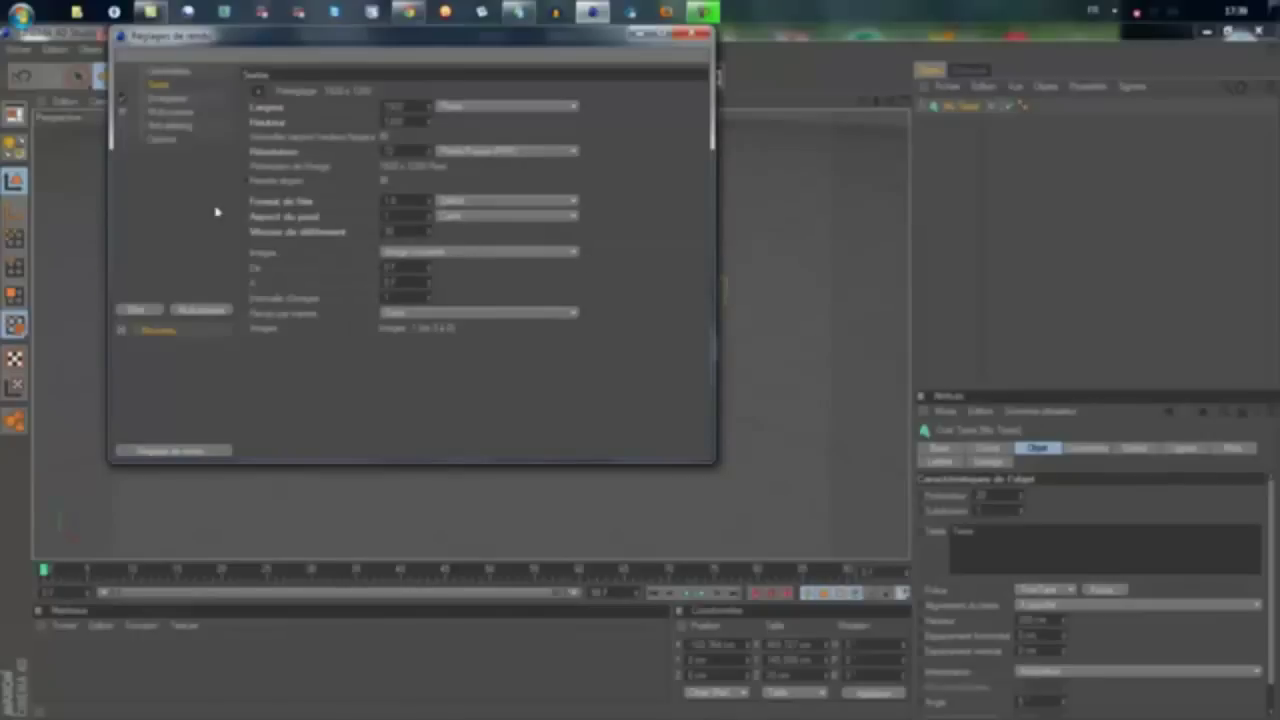
# Step: Set the render to be saved as the file 'tuto' on the Desktop
pyautogui.click(176, 101)
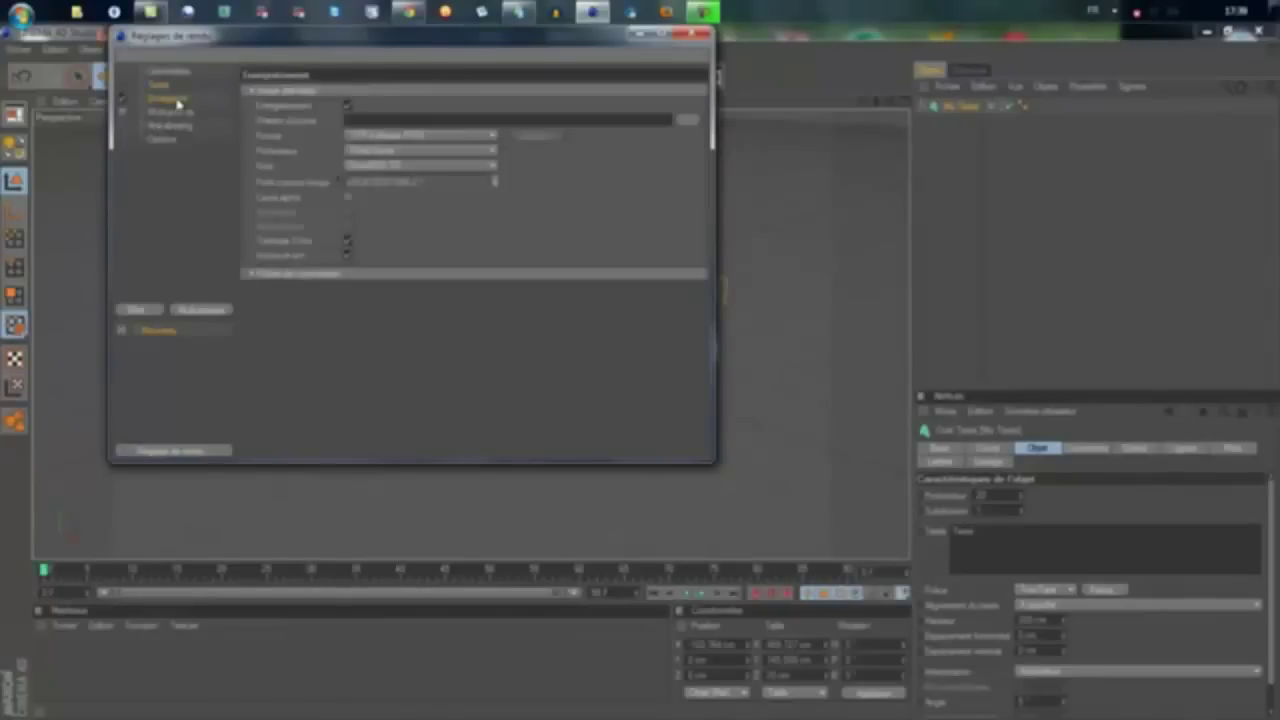
pyautogui.click(687, 125)
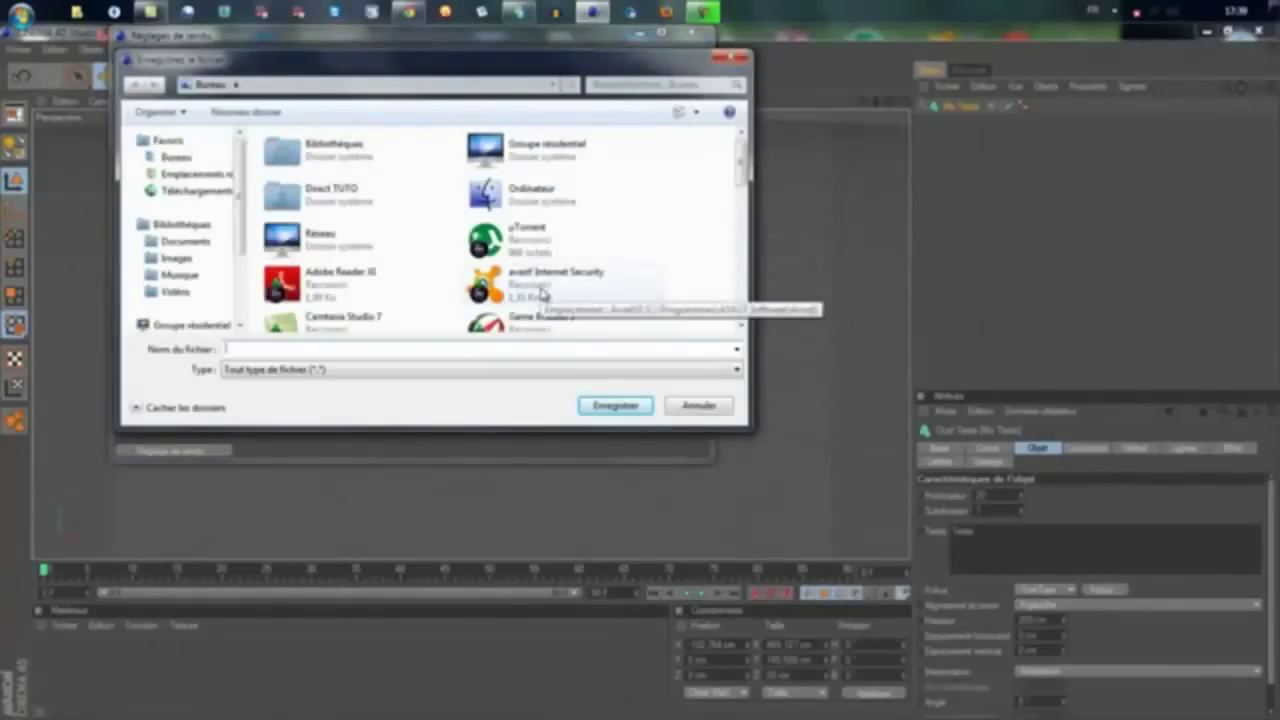
pyautogui.write('tuto')
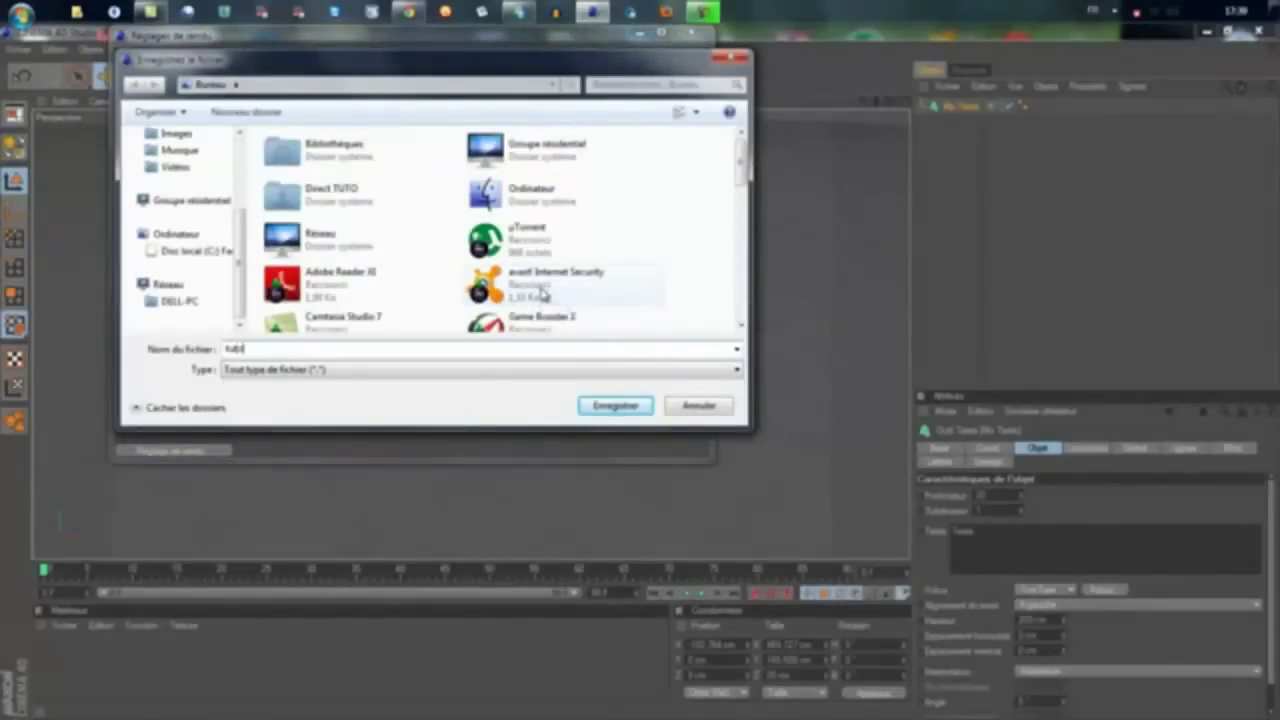
pyautogui.click(615, 405)
pyautogui.click(687, 125)
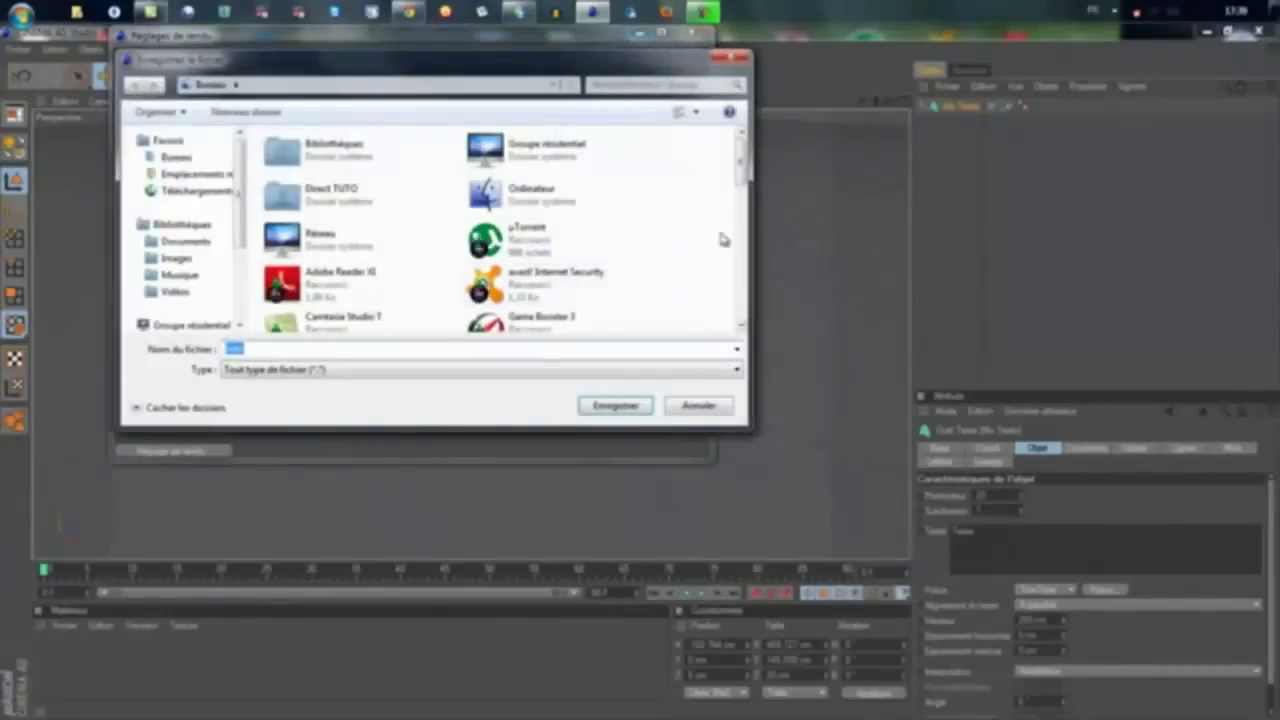
pyautogui.click(618, 406)
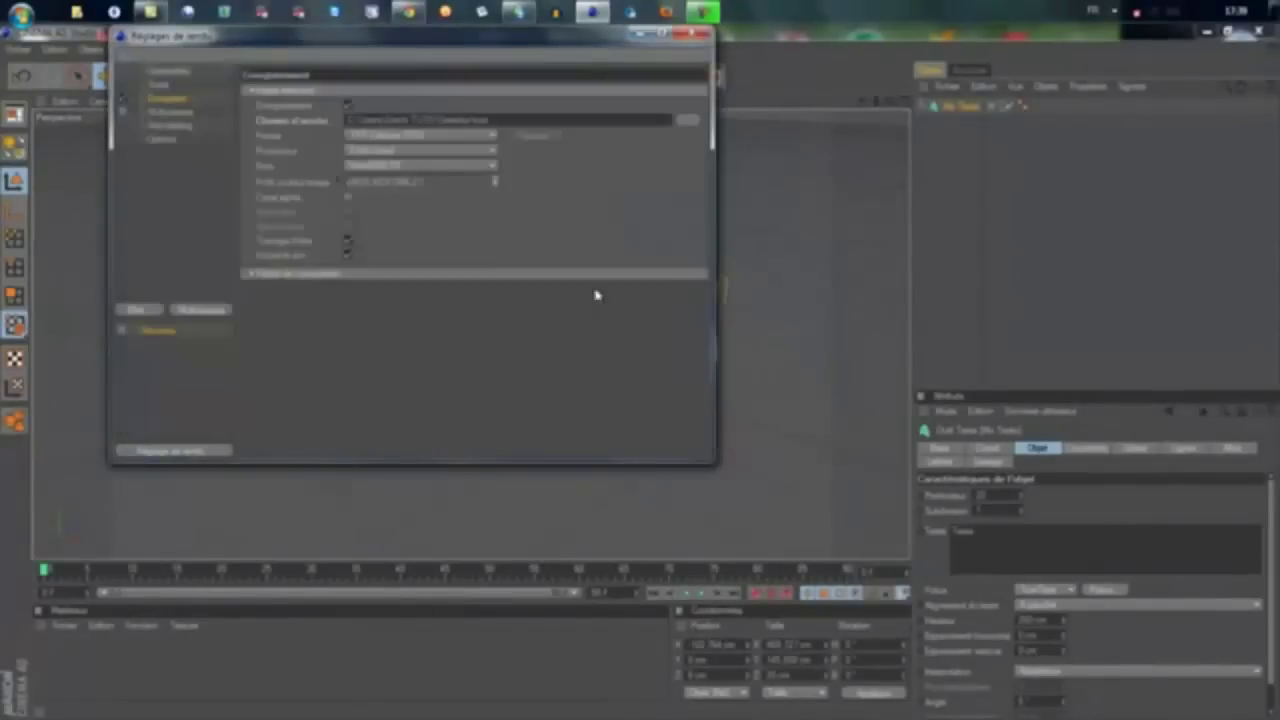
# Step: Set the saved image format to JPEG and anti-aliasing to Au mieux (Best)
pyautogui.click(412, 137)
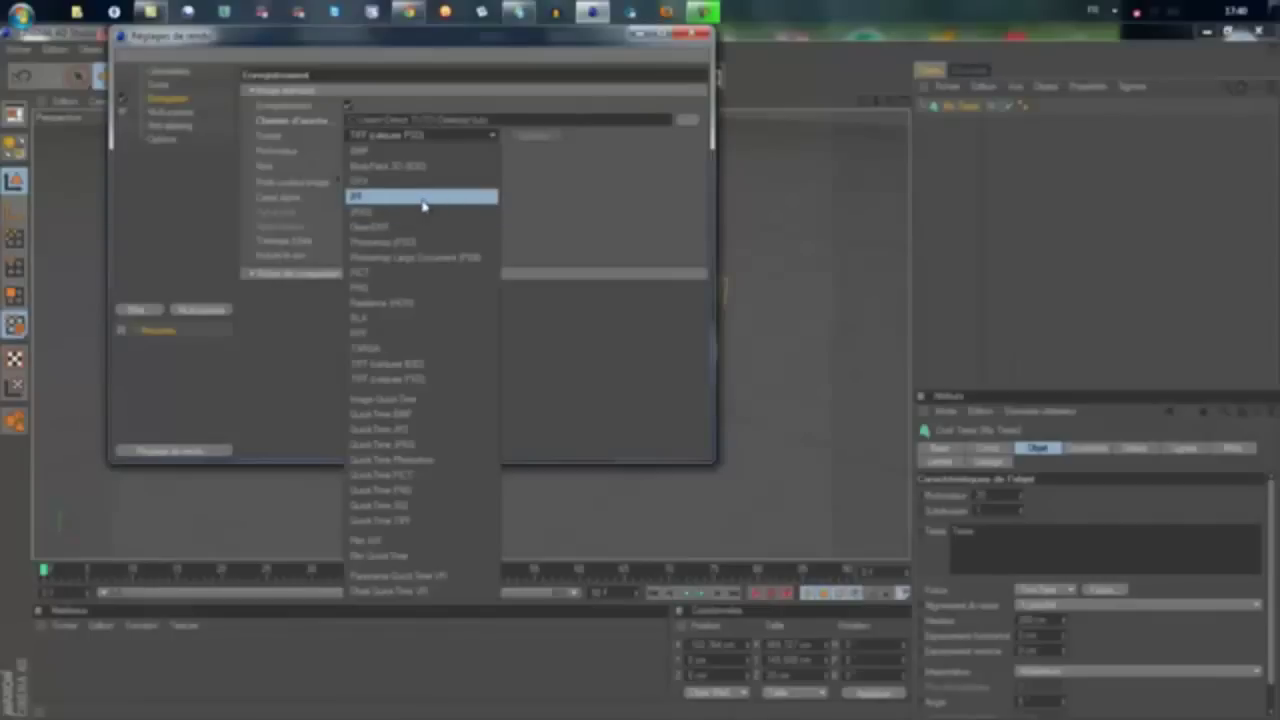
pyautogui.click(398, 222)
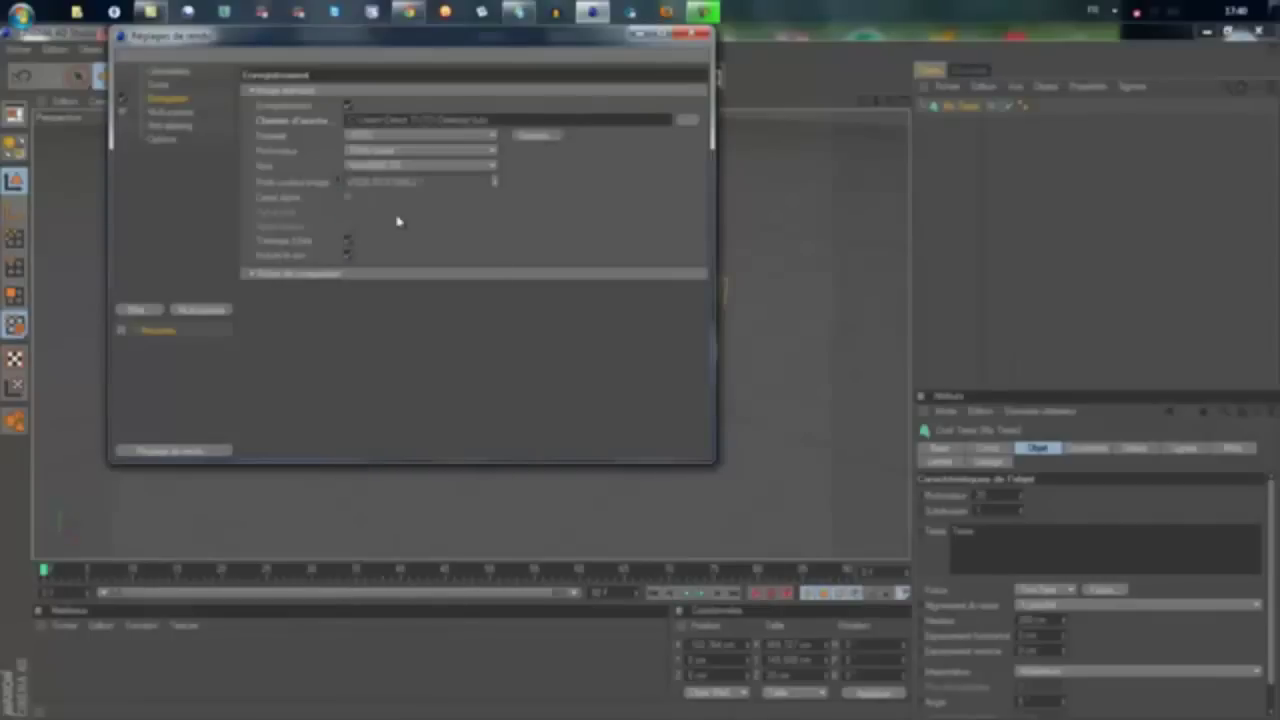
pyautogui.click(172, 114)
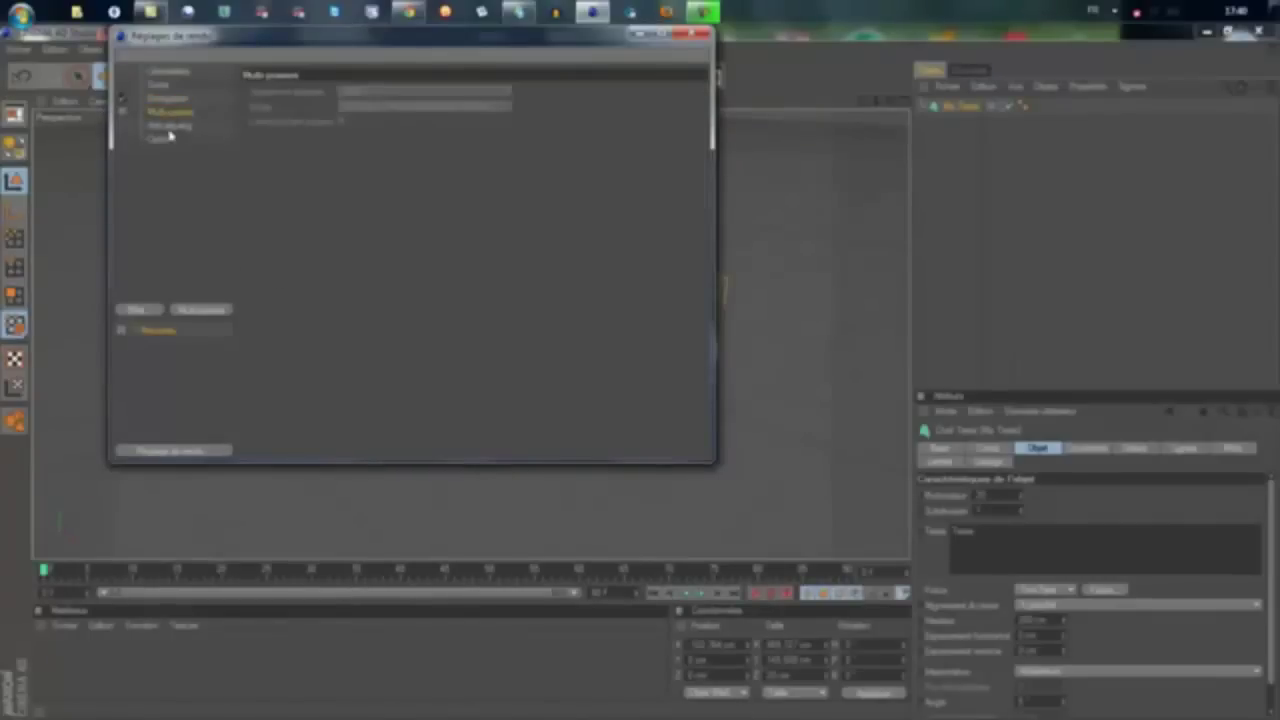
pyautogui.click(168, 130)
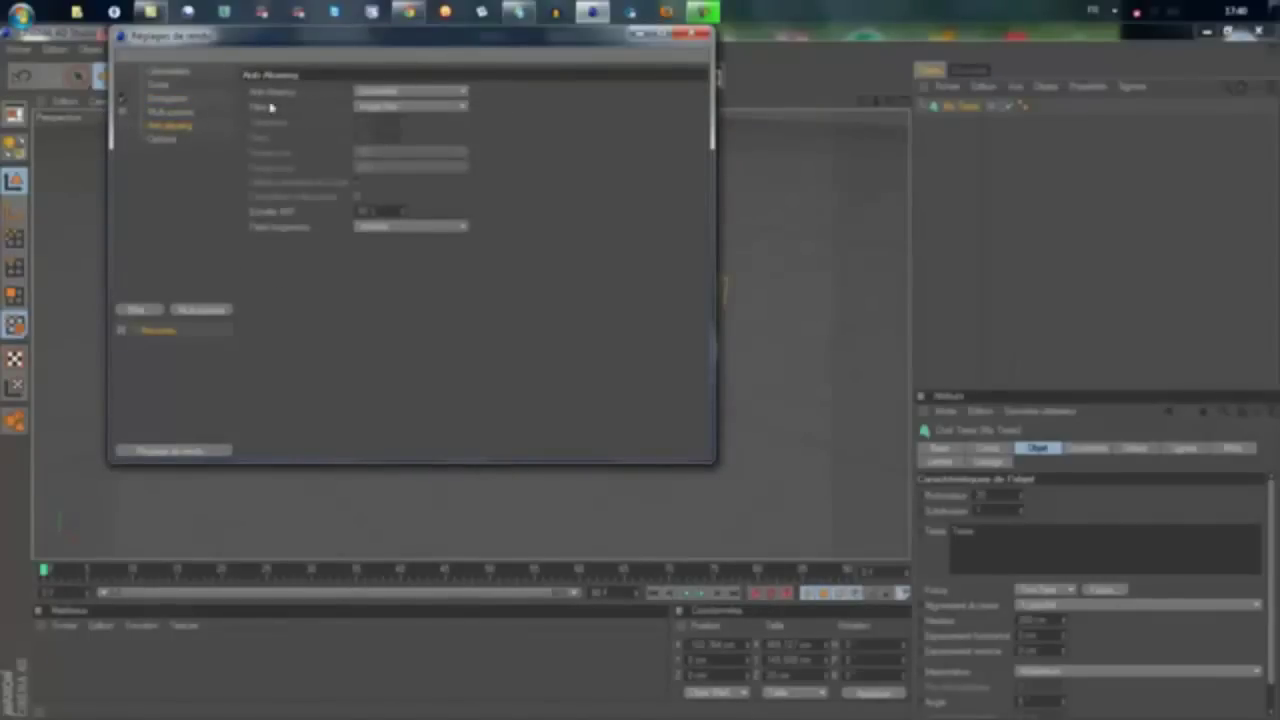
pyautogui.click(410, 95)
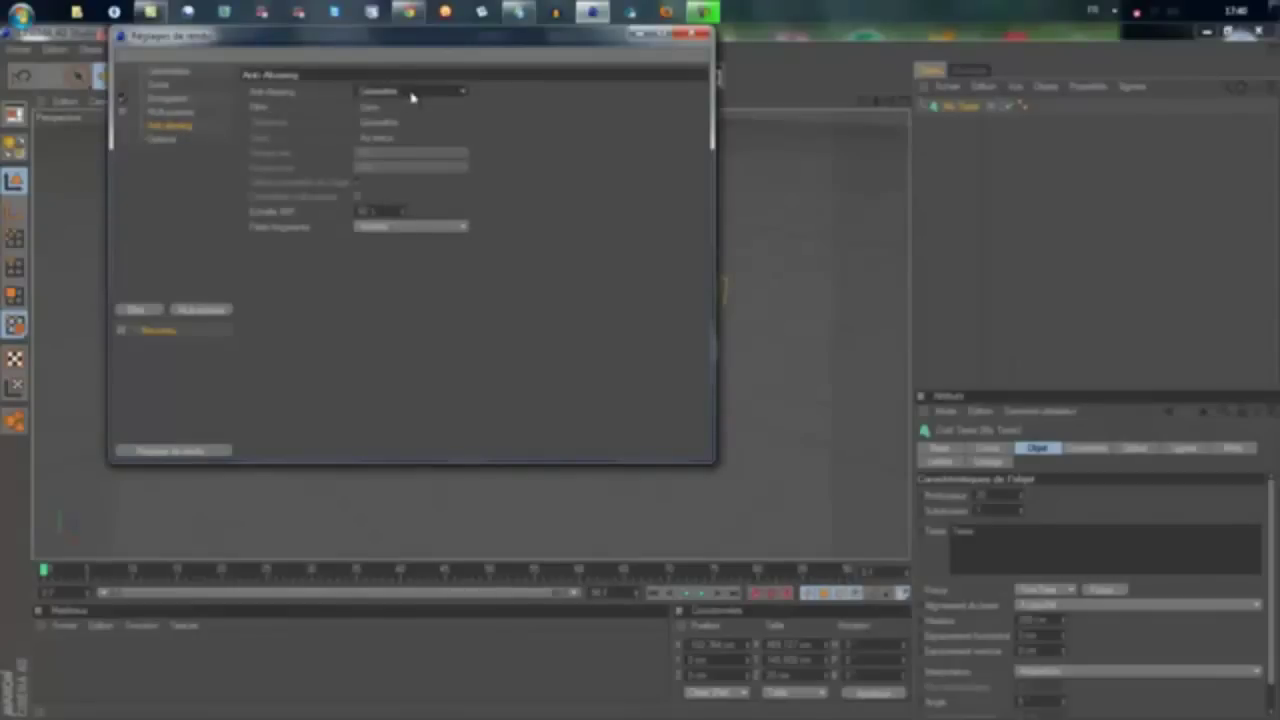
pyautogui.click(403, 128)
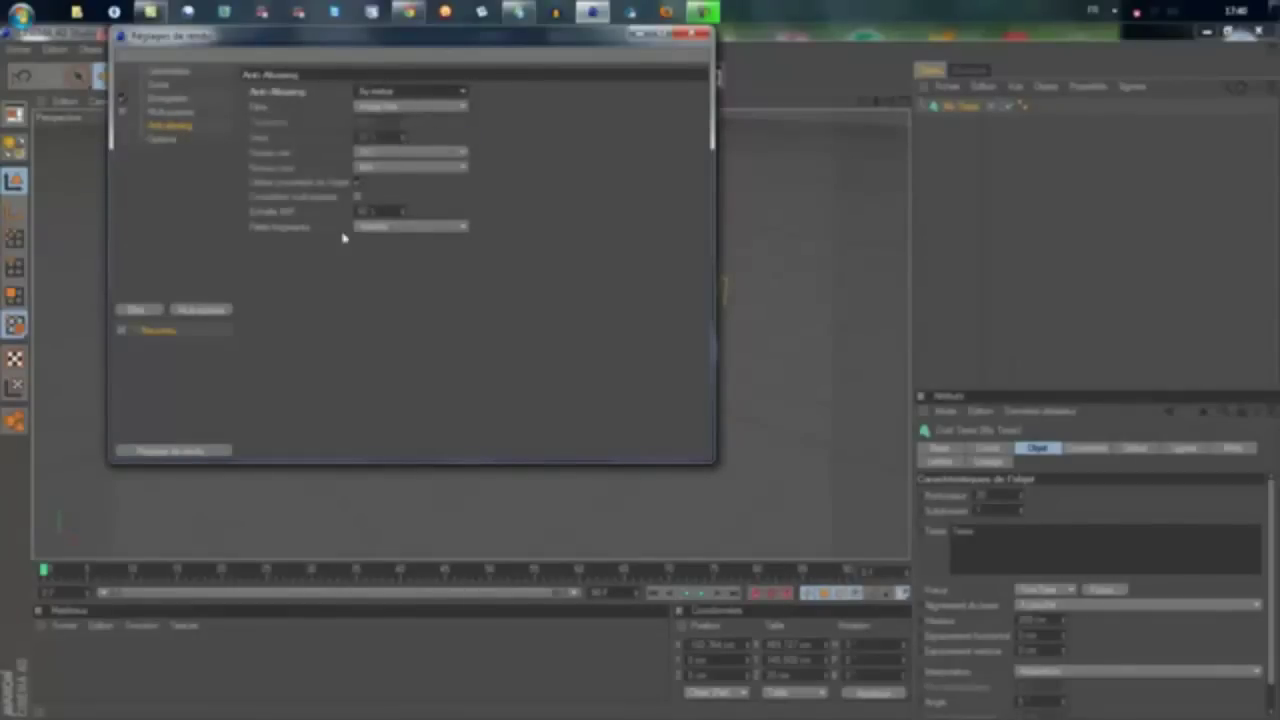
# Step: Close the render settings and change the MoText text from 'Texte' to 'Tuto Pratix'
pyautogui.click(692, 37)
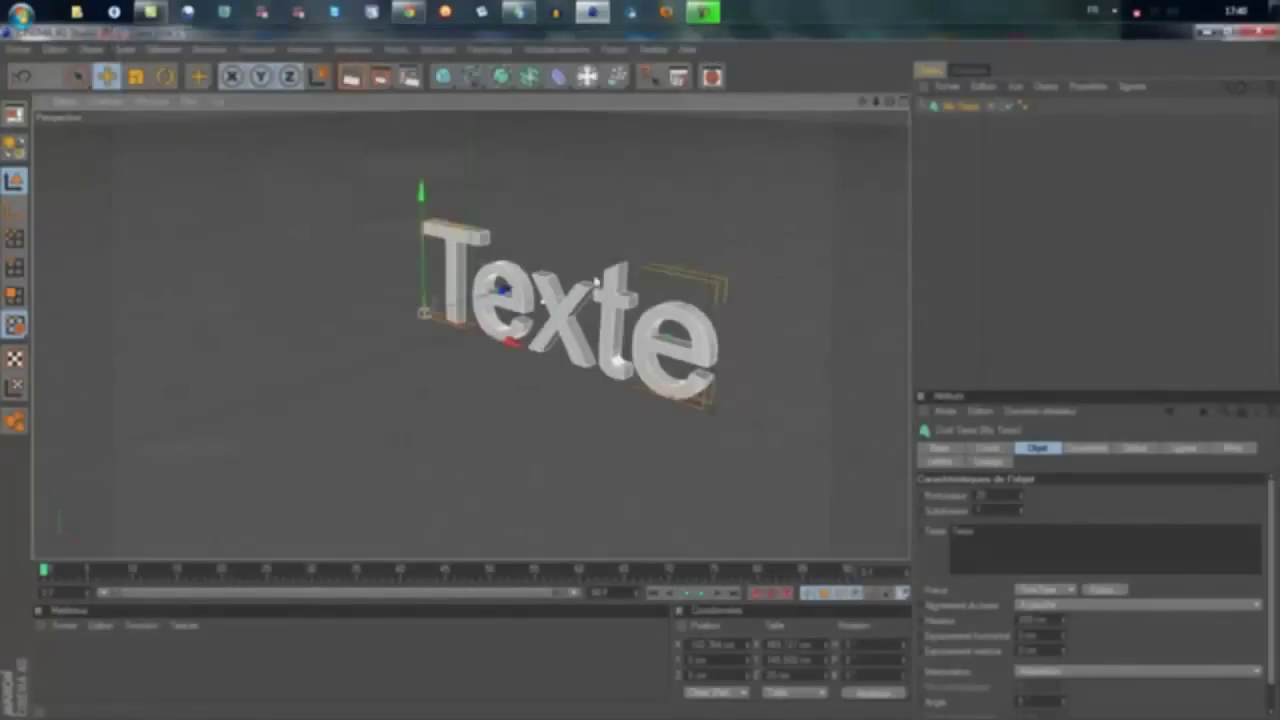
pyautogui.keyDown('alt'); pyautogui.moveTo(545, 375); pyautogui.dragTo(640, 377); pyautogui.keyUp('alt')
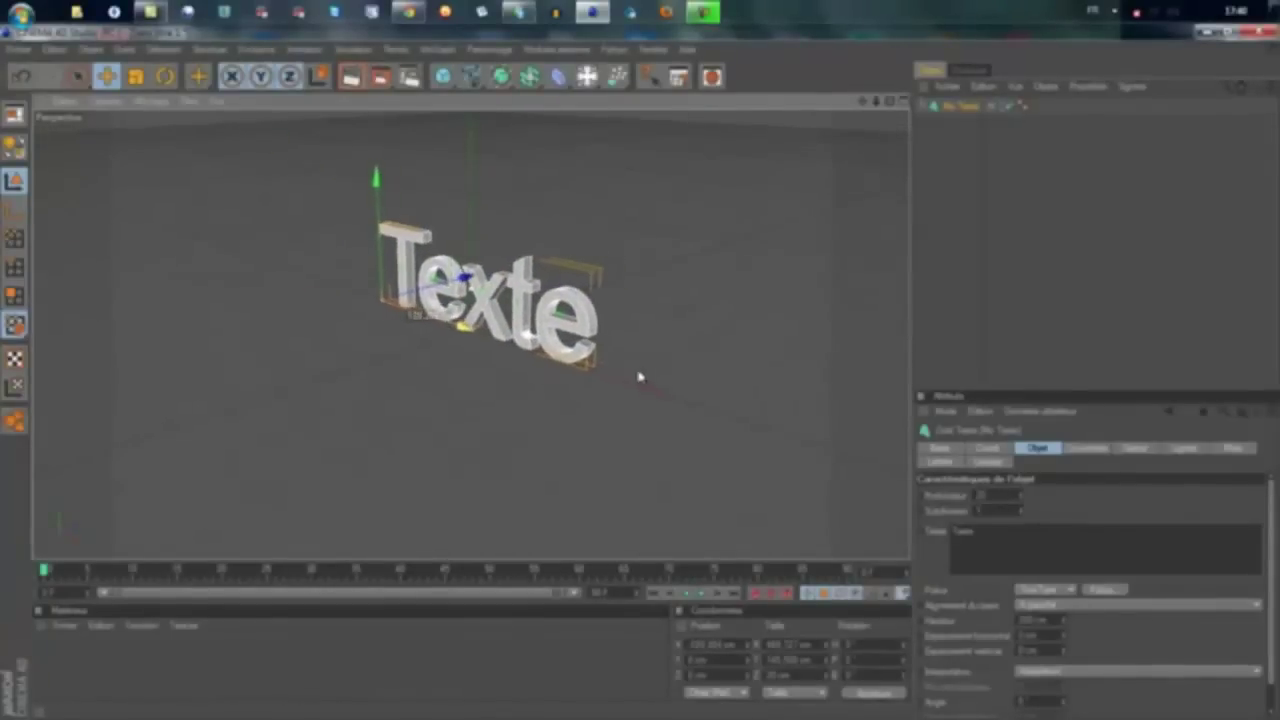
pyautogui.doubleClick(1058, 555)
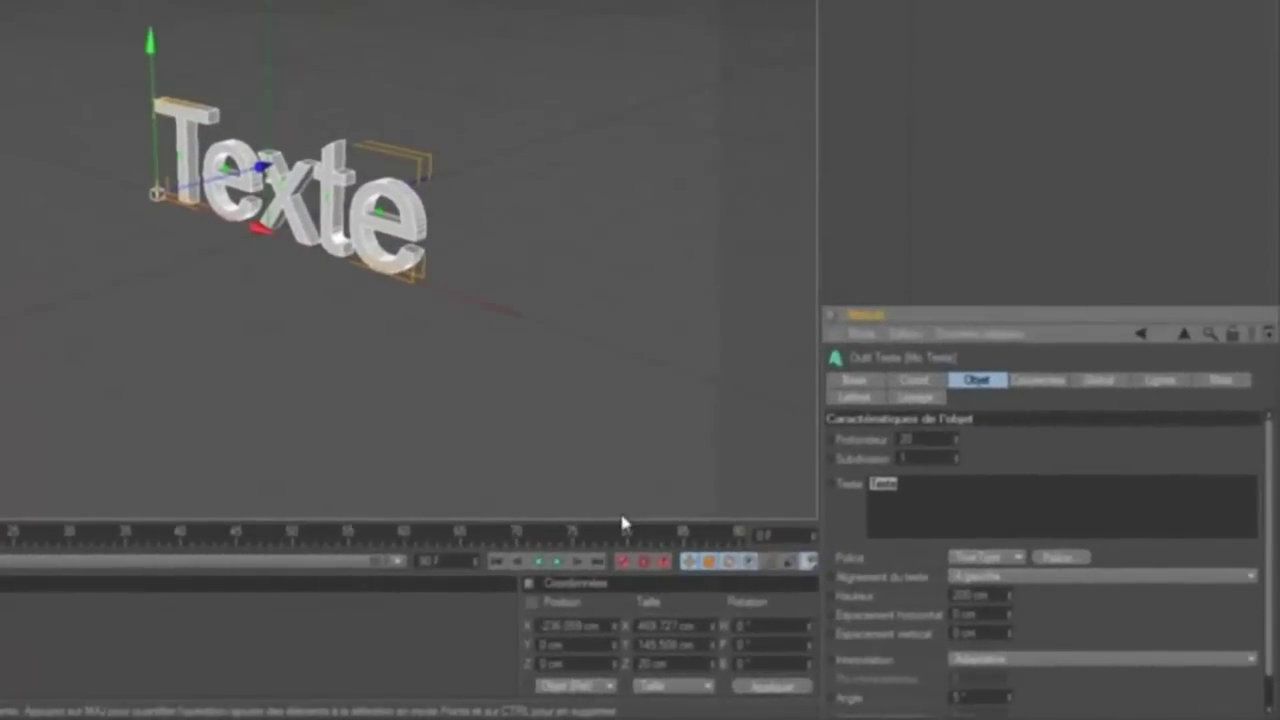
pyautogui.write('1')
pyautogui.write(' p')
pyautogui.write('ro')
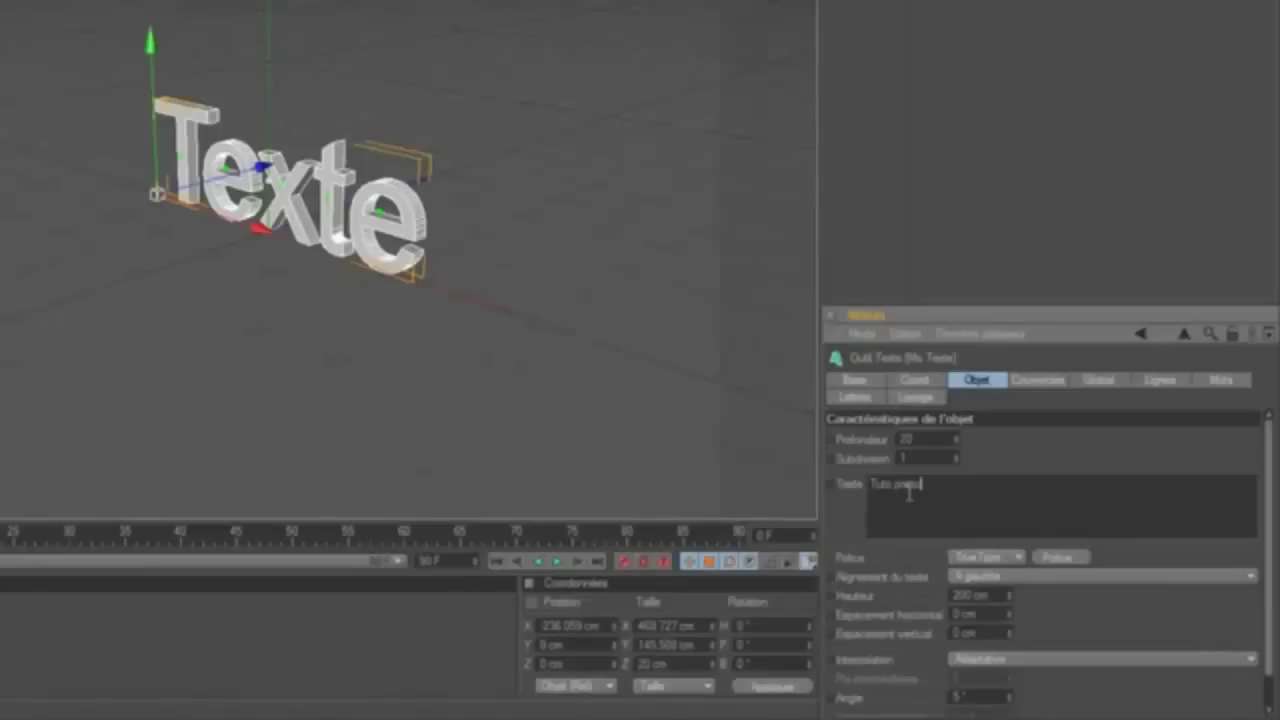
pyautogui.press('BackSpace')
pyautogui.press('BackSpace')
pyautogui.press('BackSpace')
pyautogui.write('F')
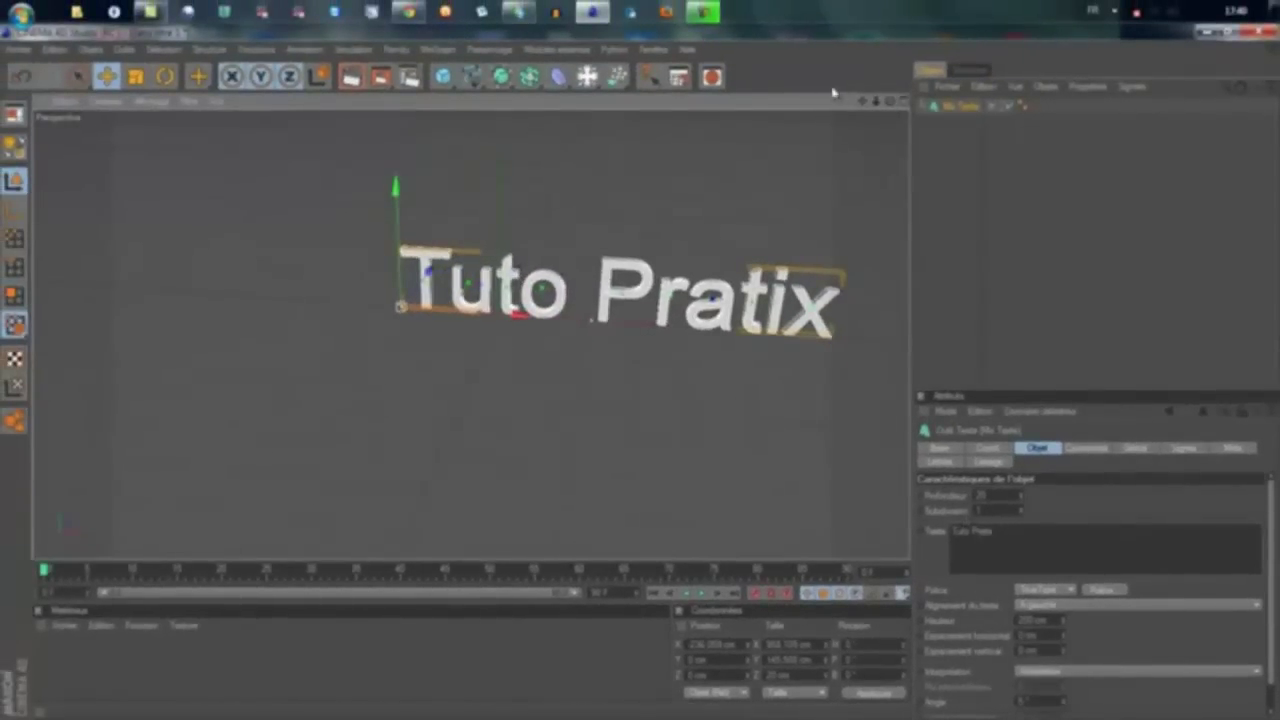
# Step: Orbit the view so the 'Tuto Pratix' text faces the camera
pyautogui.moveTo(876, 105)
pyautogui.mouseDown()
pyautogui.moveTo(630, 385)
pyautogui.moveTo(669, 371)
pyautogui.moveTo(640, 380)
pyautogui.moveTo(655, 372)
pyautogui.mouseUp()
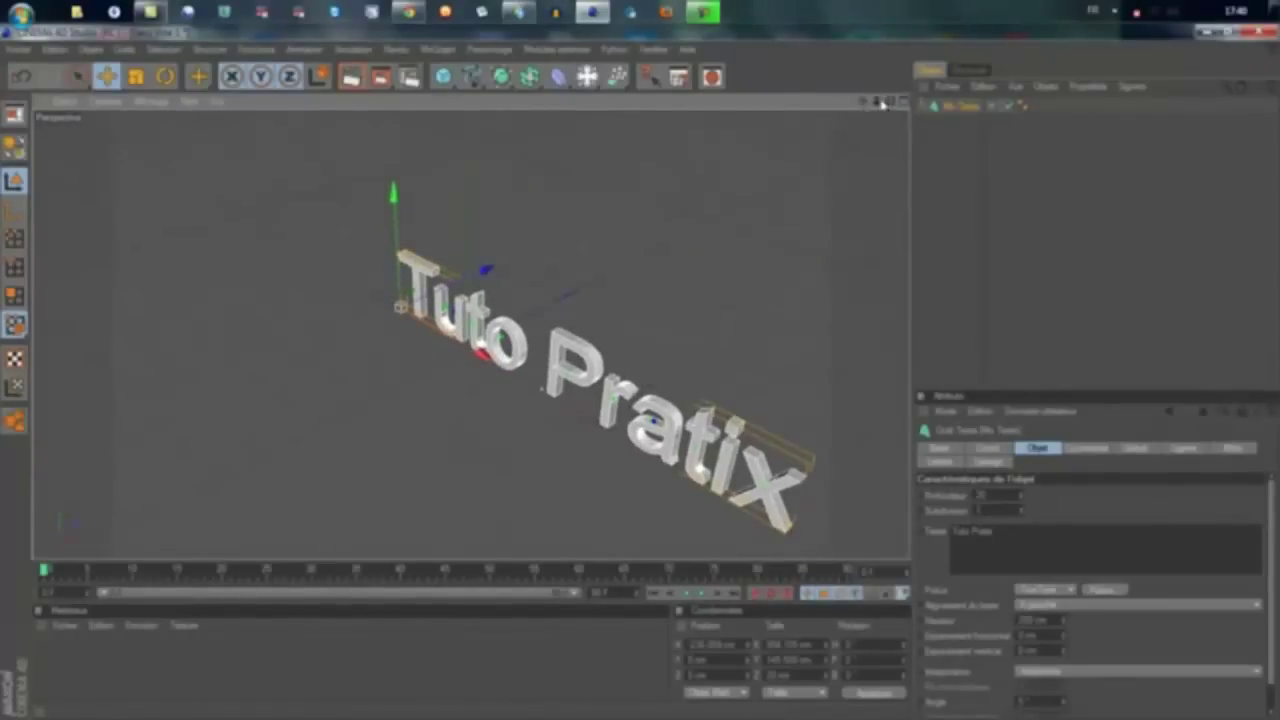
pyautogui.moveTo(872, 103); pyautogui.dragTo(643, 380)
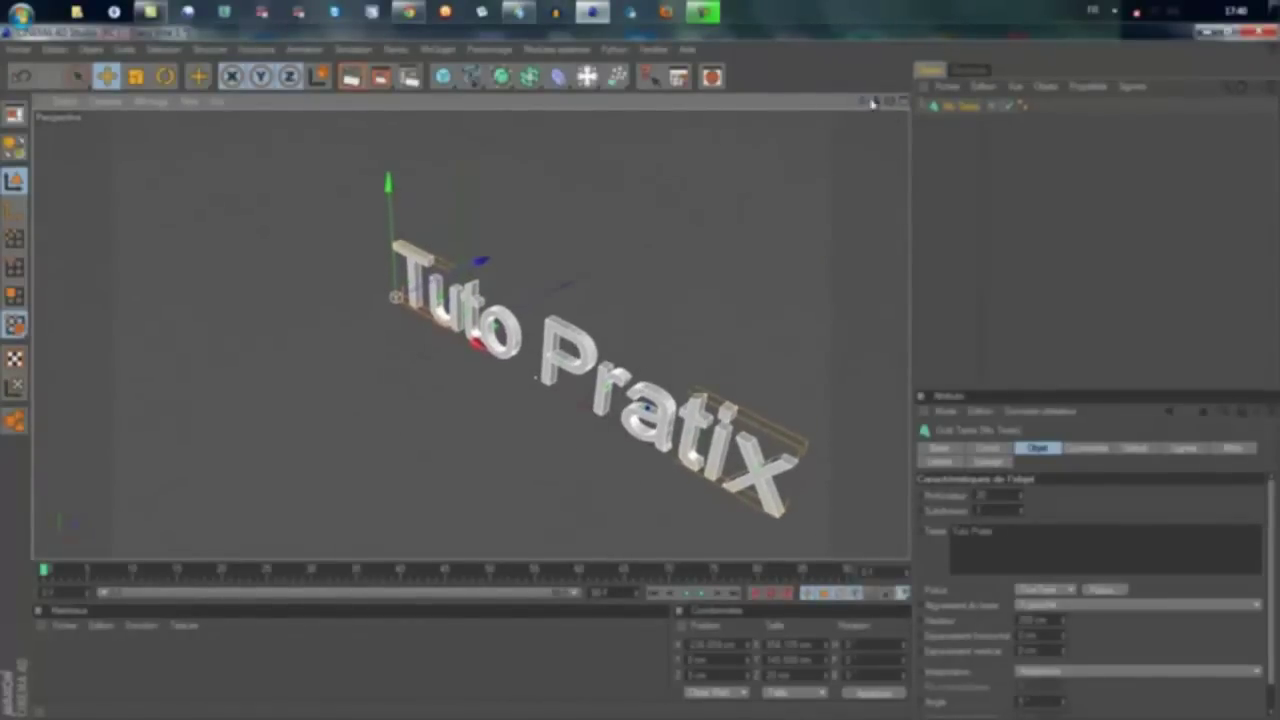
pyautogui.moveTo(897, 105)
pyautogui.mouseDown()
pyautogui.moveTo(640, 397)
pyautogui.moveTo(828, 519)
pyautogui.mouseUp()
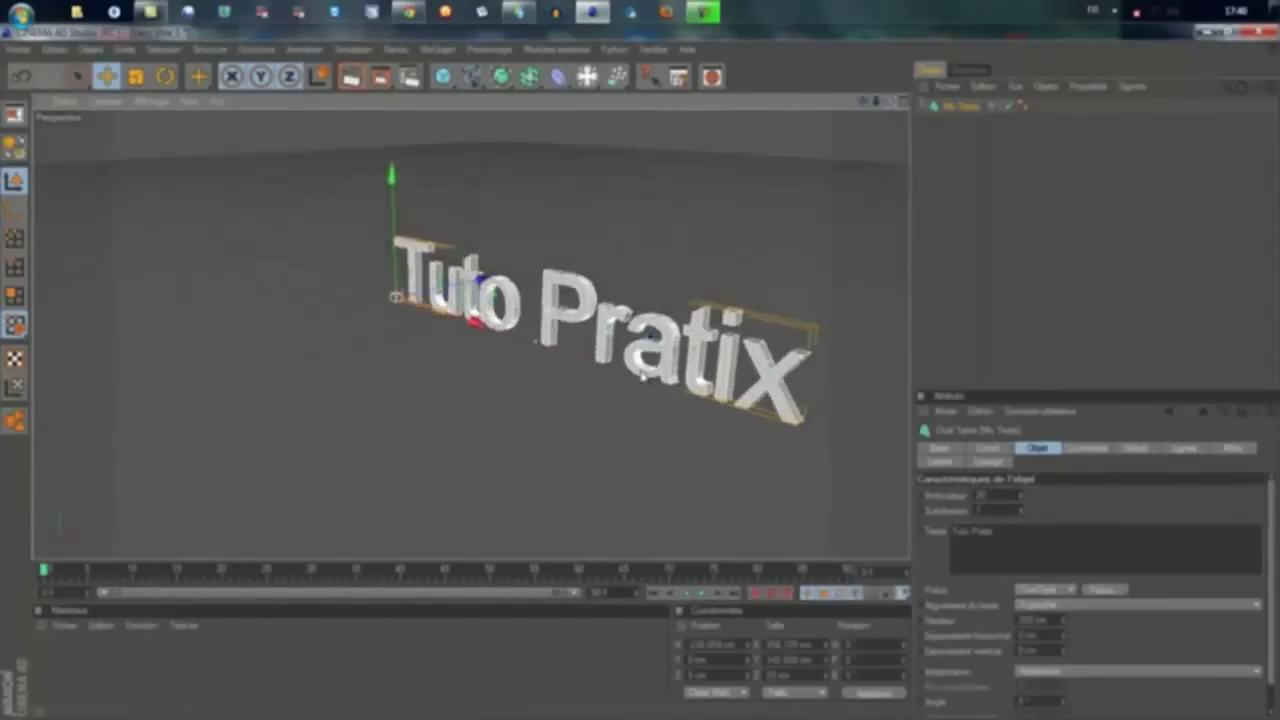
# Step: Browse the Police font list for the text, pick a font and style, and confirm with OK
pyautogui.click(1095, 592)
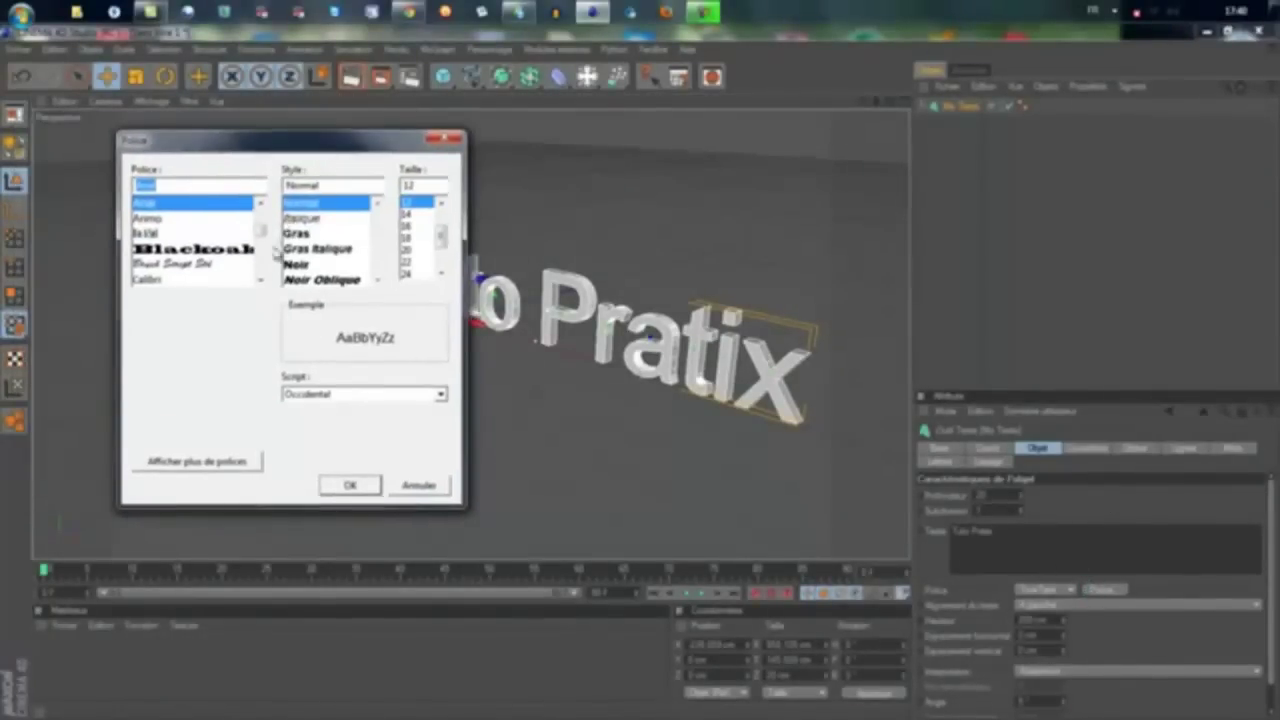
pyautogui.click(261, 280)
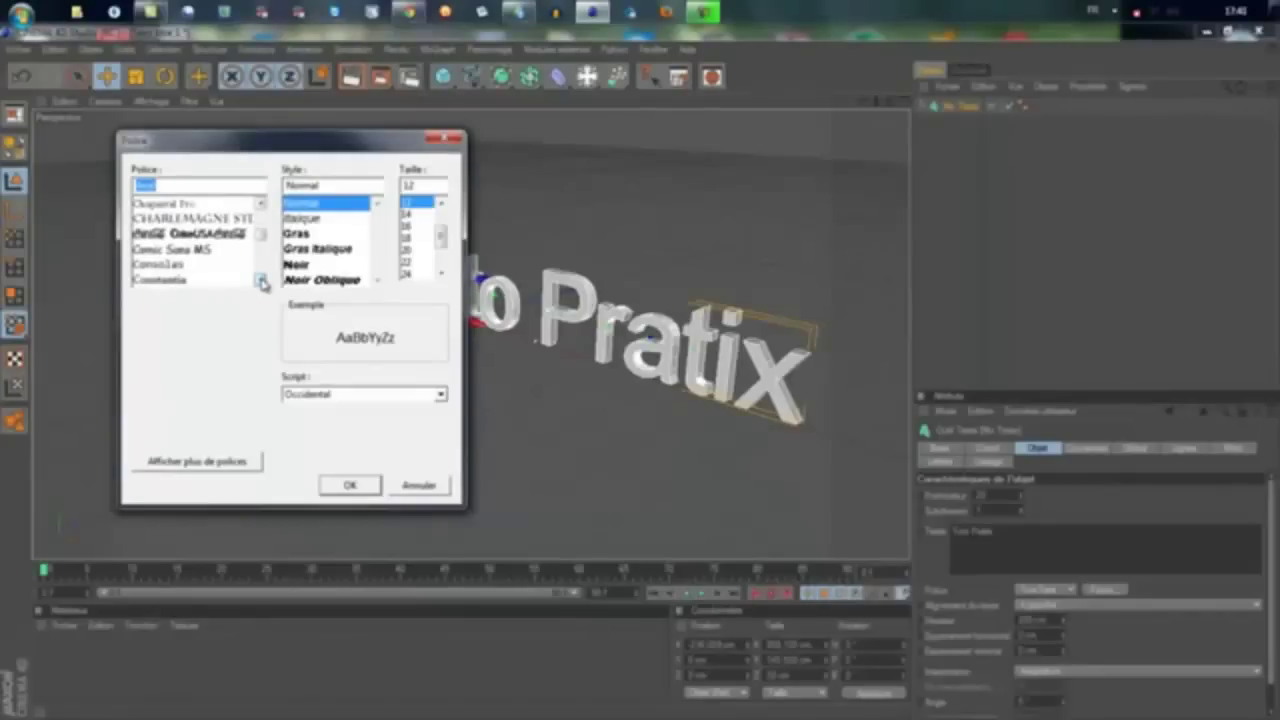
pyautogui.click(261, 280)
pyautogui.click(261, 280)
pyautogui.click(261, 280)
pyautogui.click(261, 280)
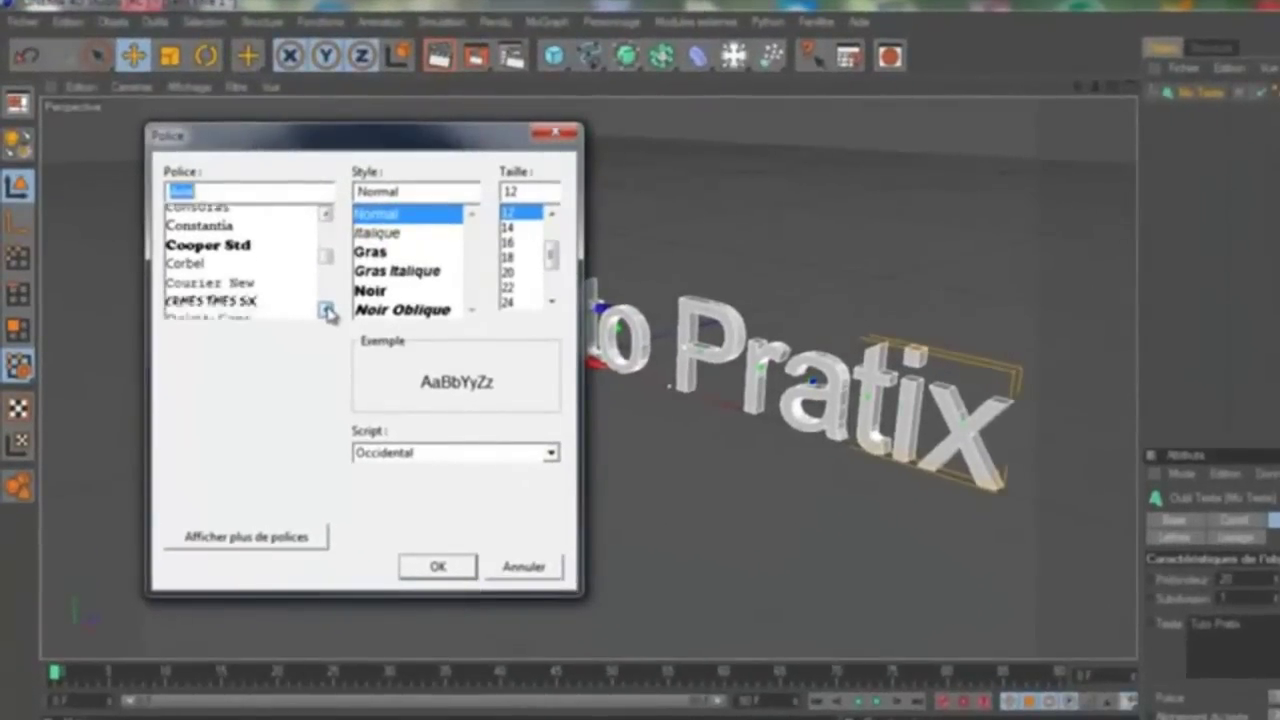
pyautogui.click(327, 311)
pyautogui.click(327, 311)
pyautogui.click(327, 311)
pyautogui.click(325, 287)
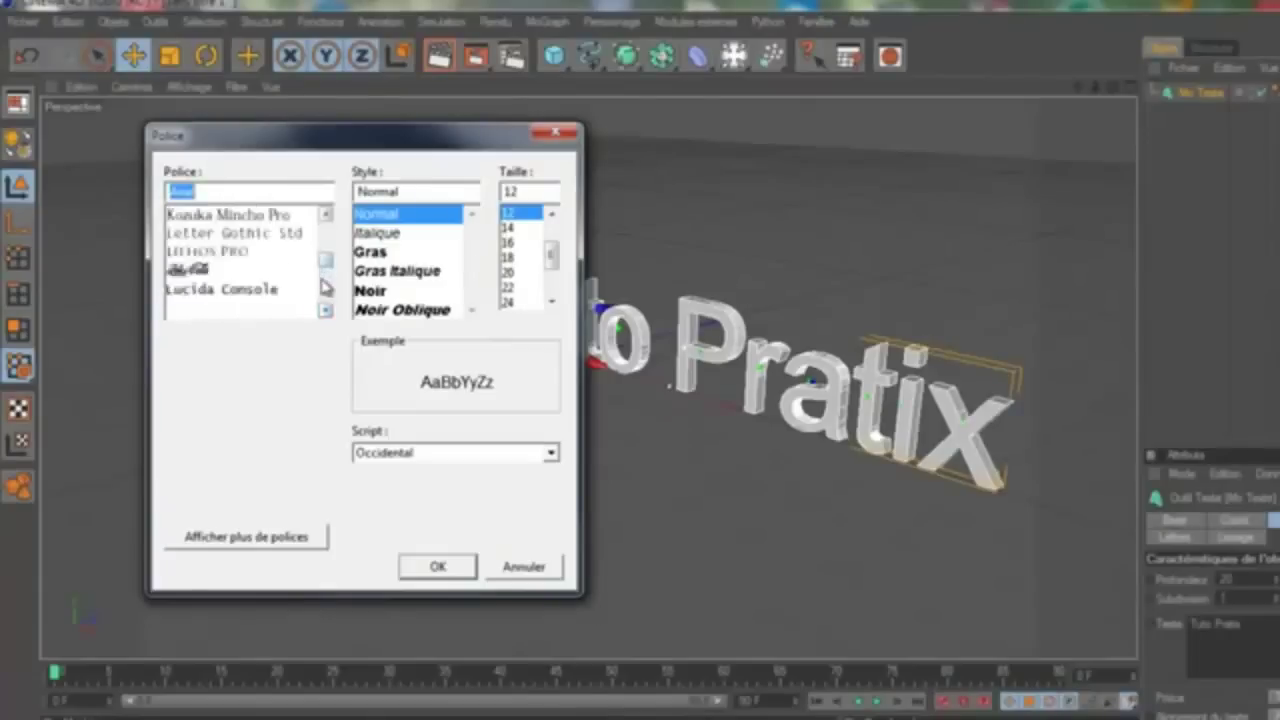
pyautogui.moveTo(325, 287); pyautogui.dragTo(323, 389)
pyautogui.click(327, 313)
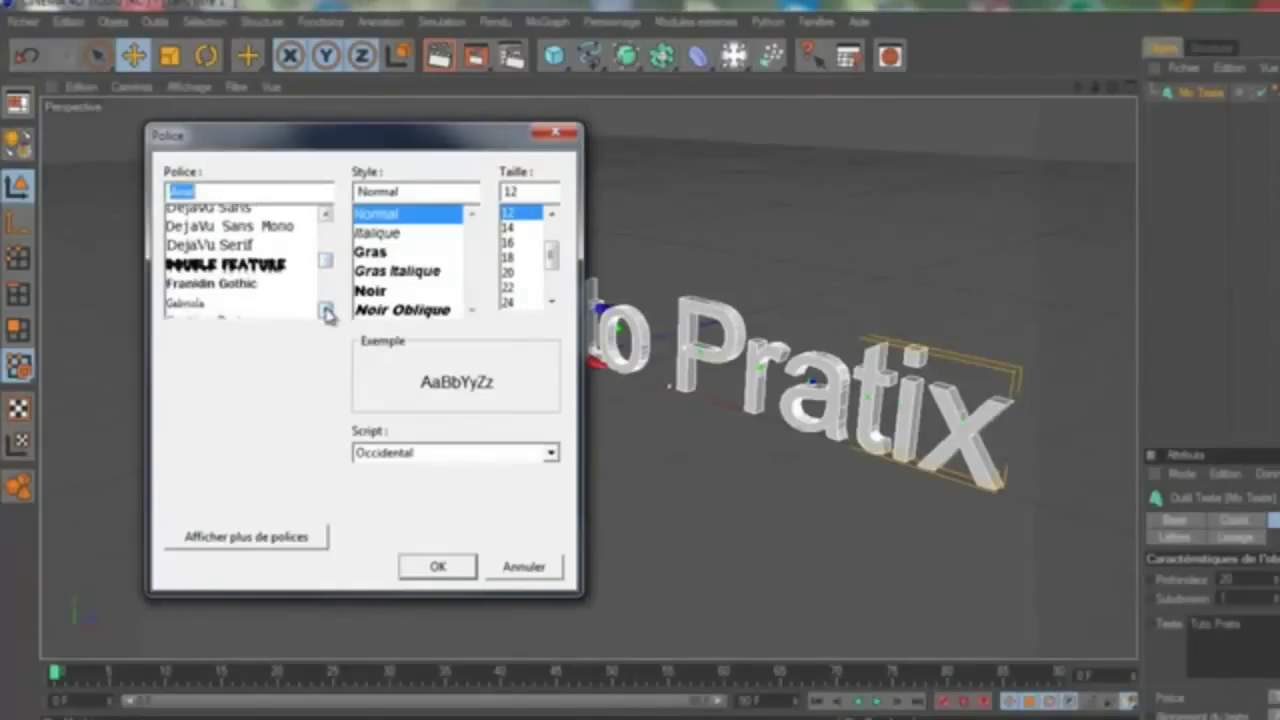
pyautogui.click(327, 313)
pyautogui.click(327, 313)
pyautogui.click(327, 313)
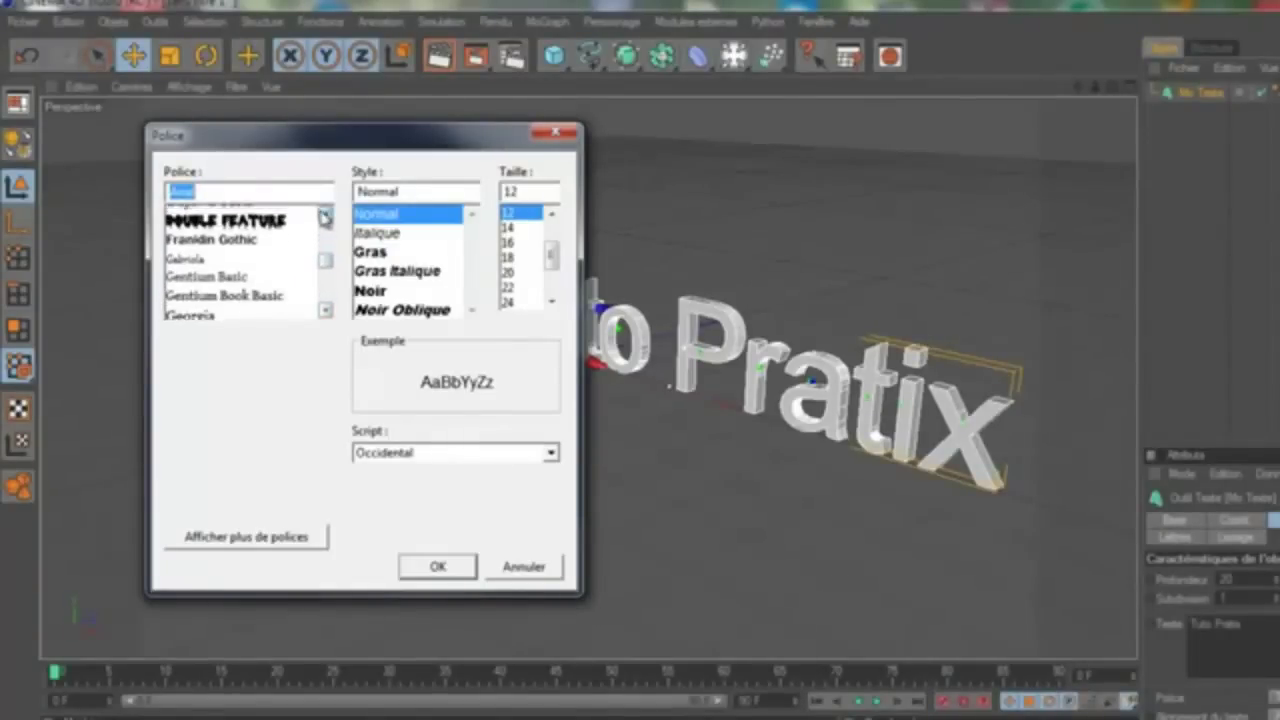
pyautogui.click(325, 217)
pyautogui.click(325, 217)
pyautogui.click(325, 217)
pyautogui.click(325, 217)
pyautogui.click(325, 217)
pyautogui.click(325, 217)
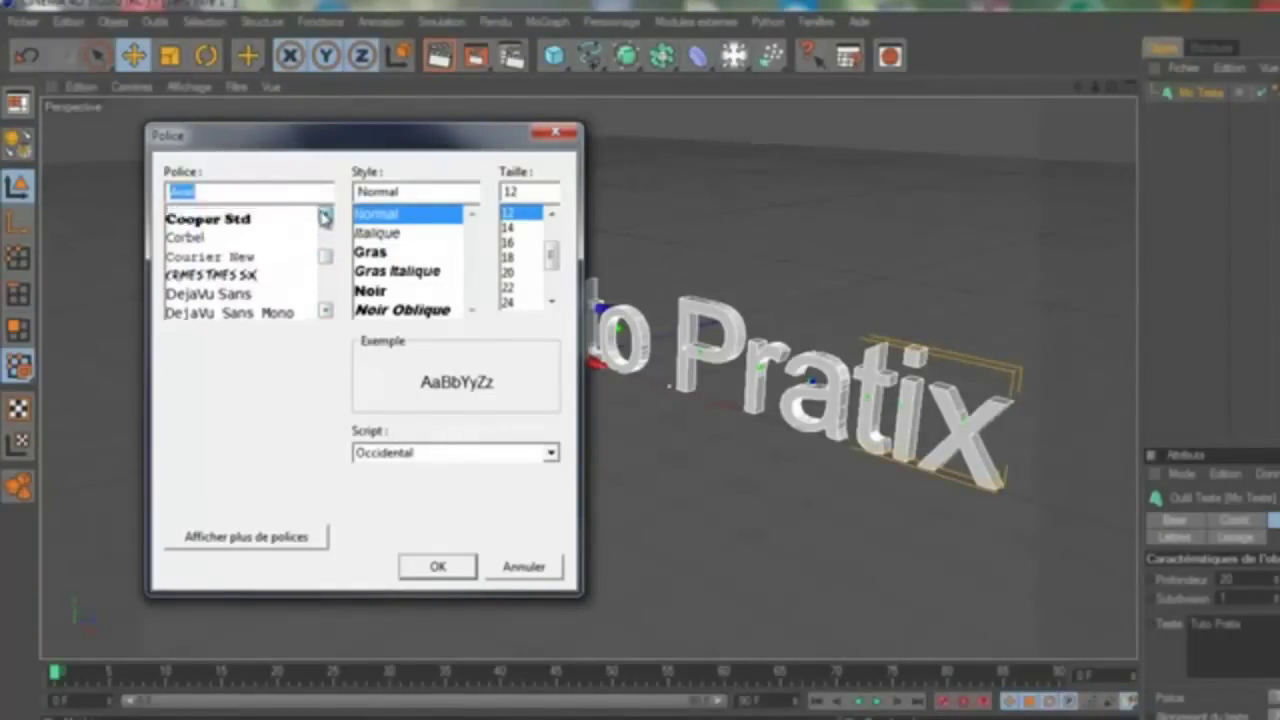
pyautogui.click(325, 217)
pyautogui.click(325, 217)
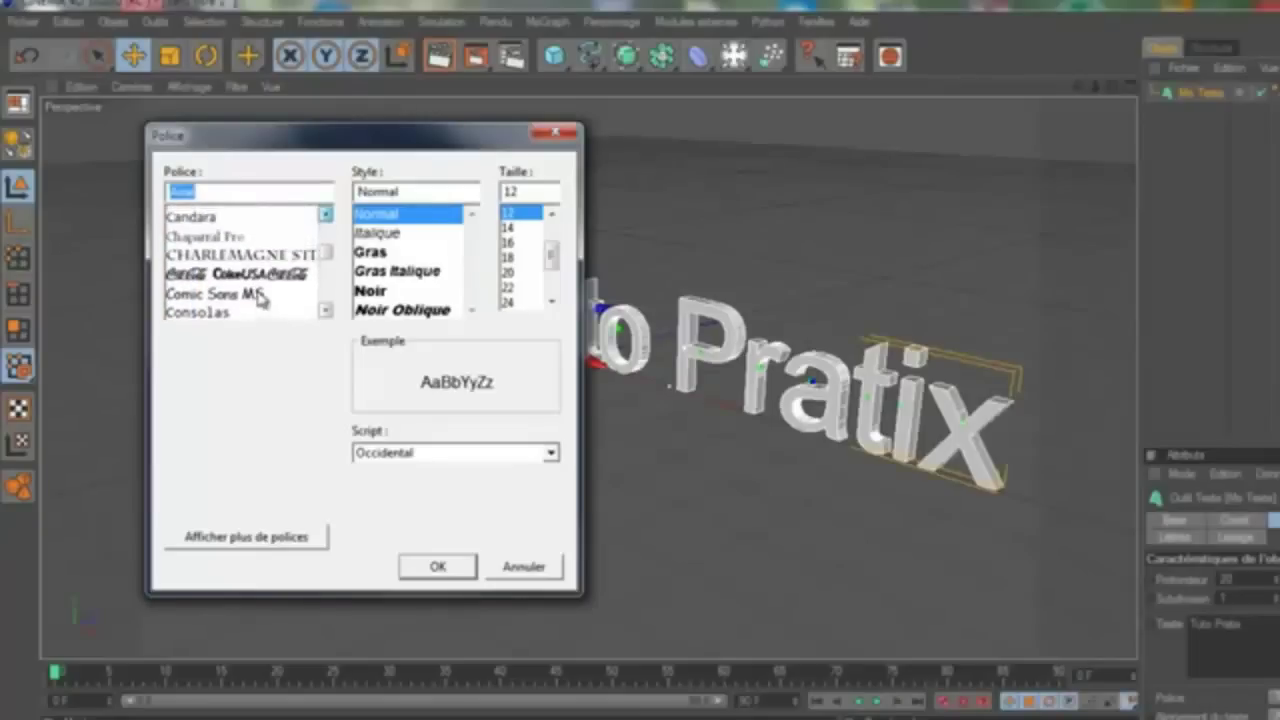
pyautogui.click(325, 217)
pyautogui.click(325, 217)
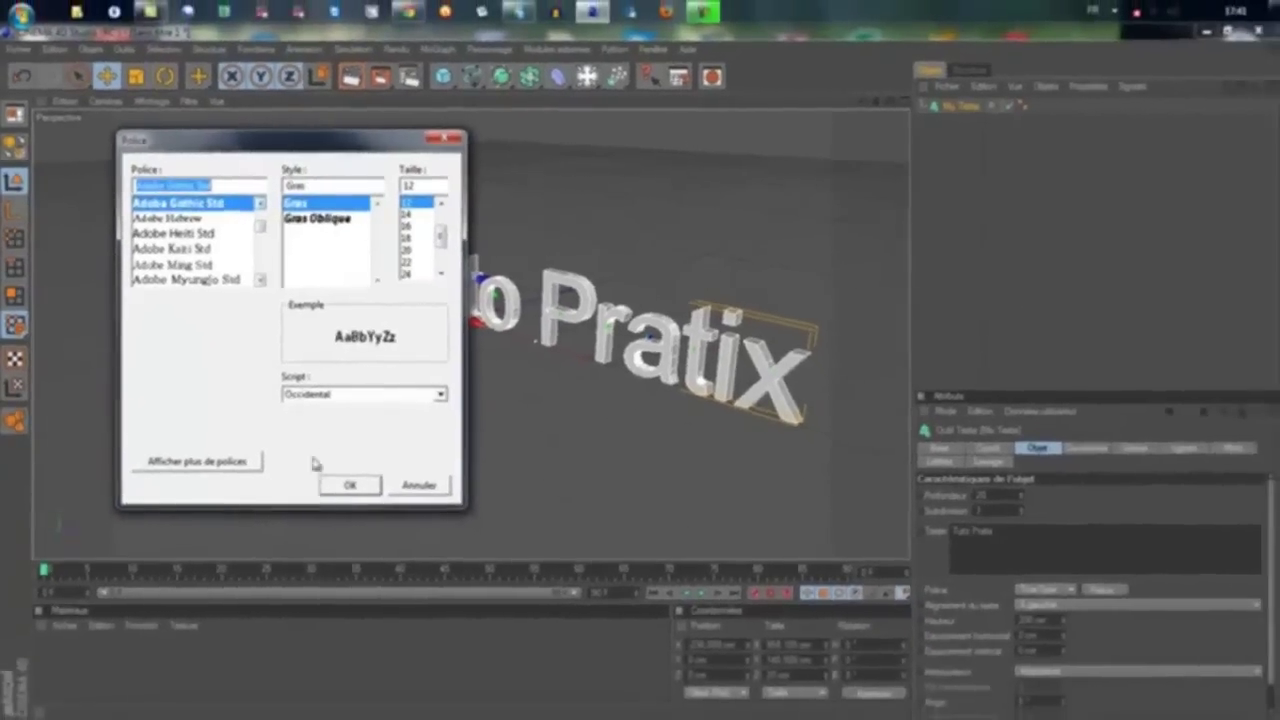
pyautogui.click(388, 520)
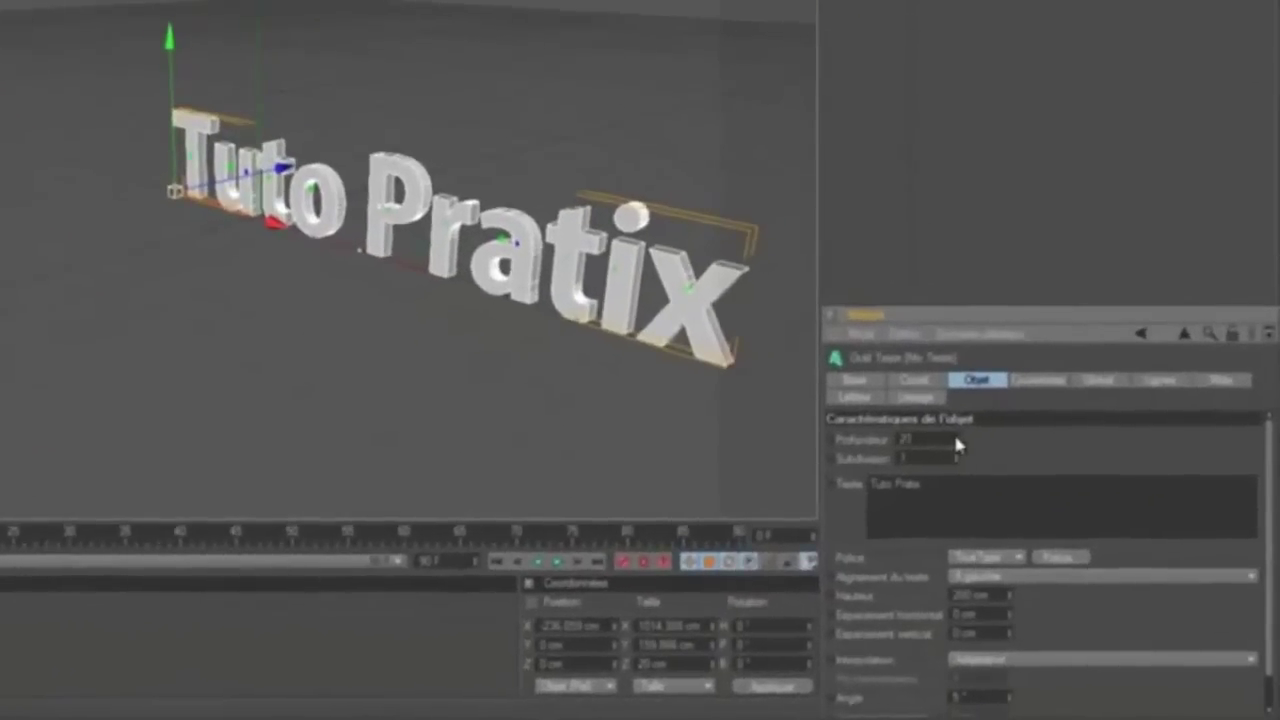
# Step: Increase Profondeur and set both Début and Fin caps to Couvercle et biseau, then frame the text
pyautogui.moveTo(954, 438); pyautogui.dragTo(955, 445)
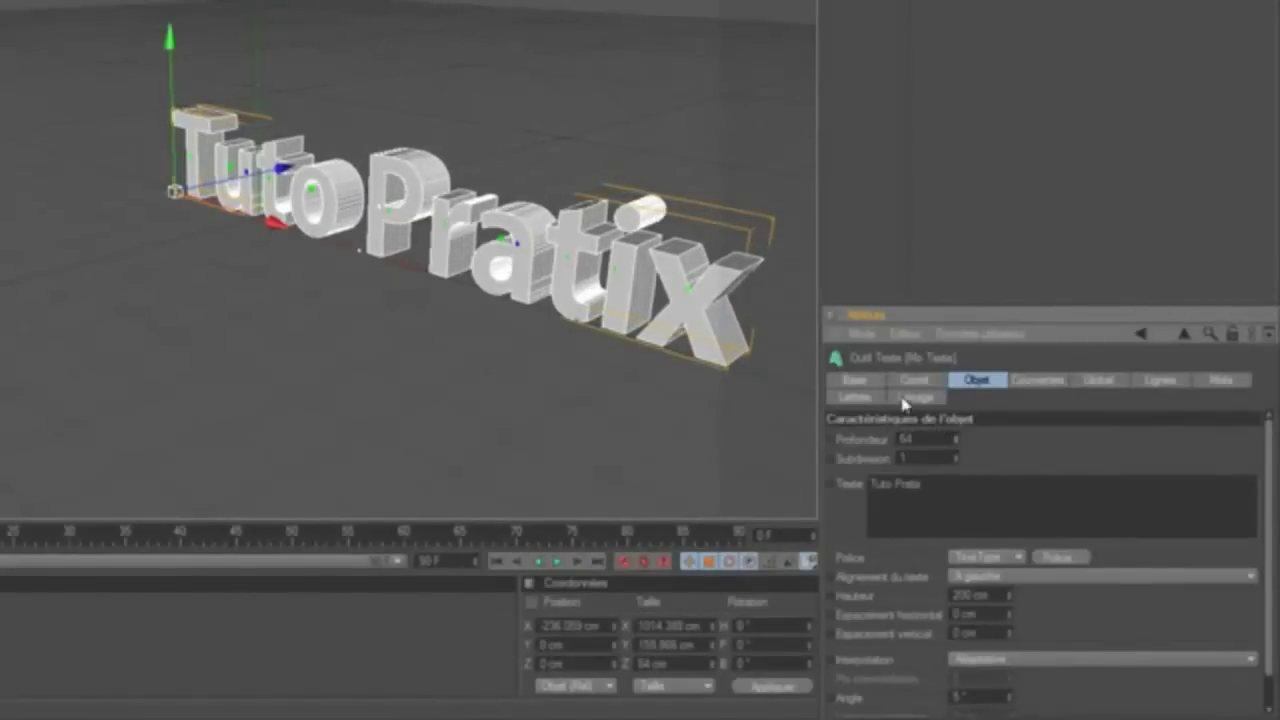
pyautogui.click(1040, 381)
pyautogui.click(1035, 442)
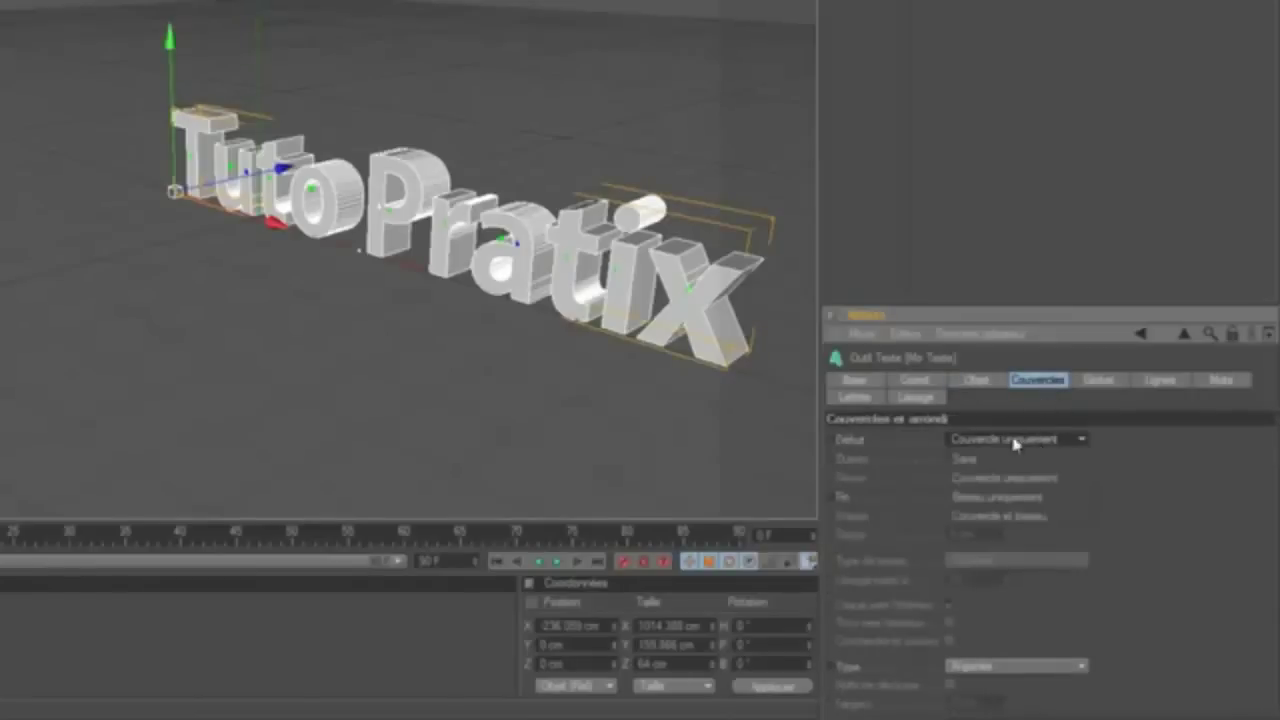
pyautogui.click(1043, 520)
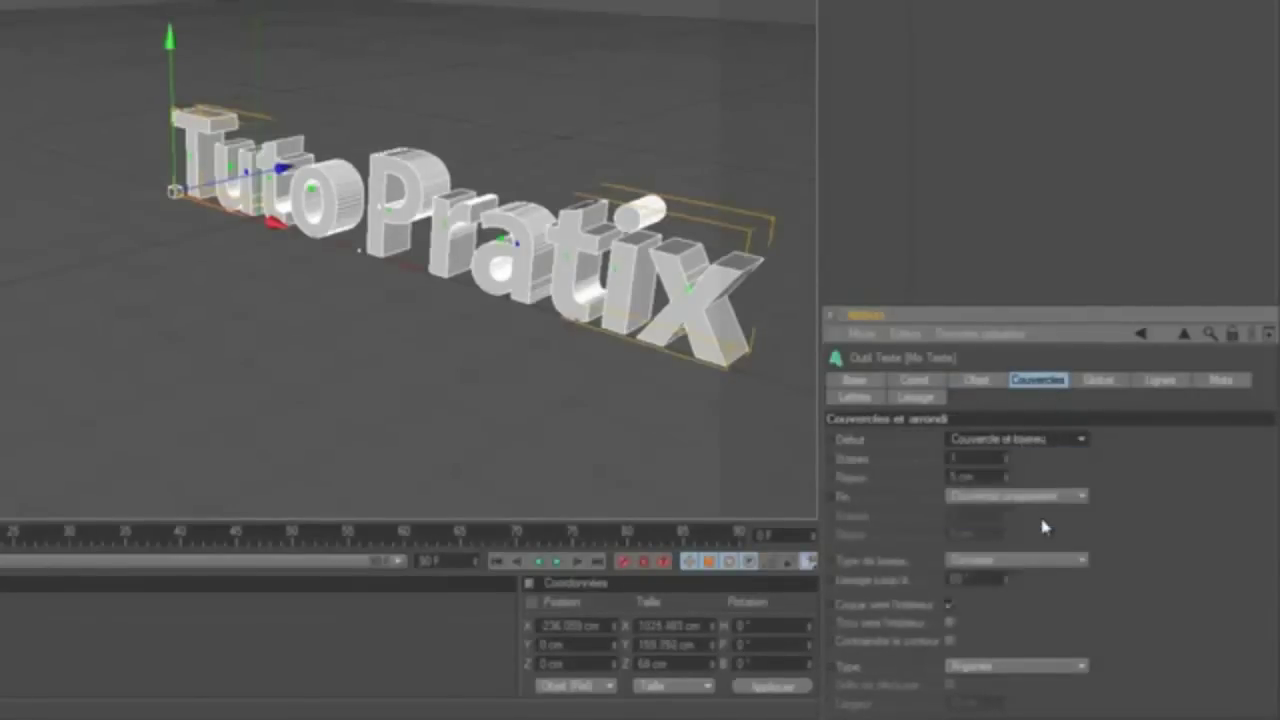
pyautogui.click(1040, 496)
pyautogui.click(1040, 571)
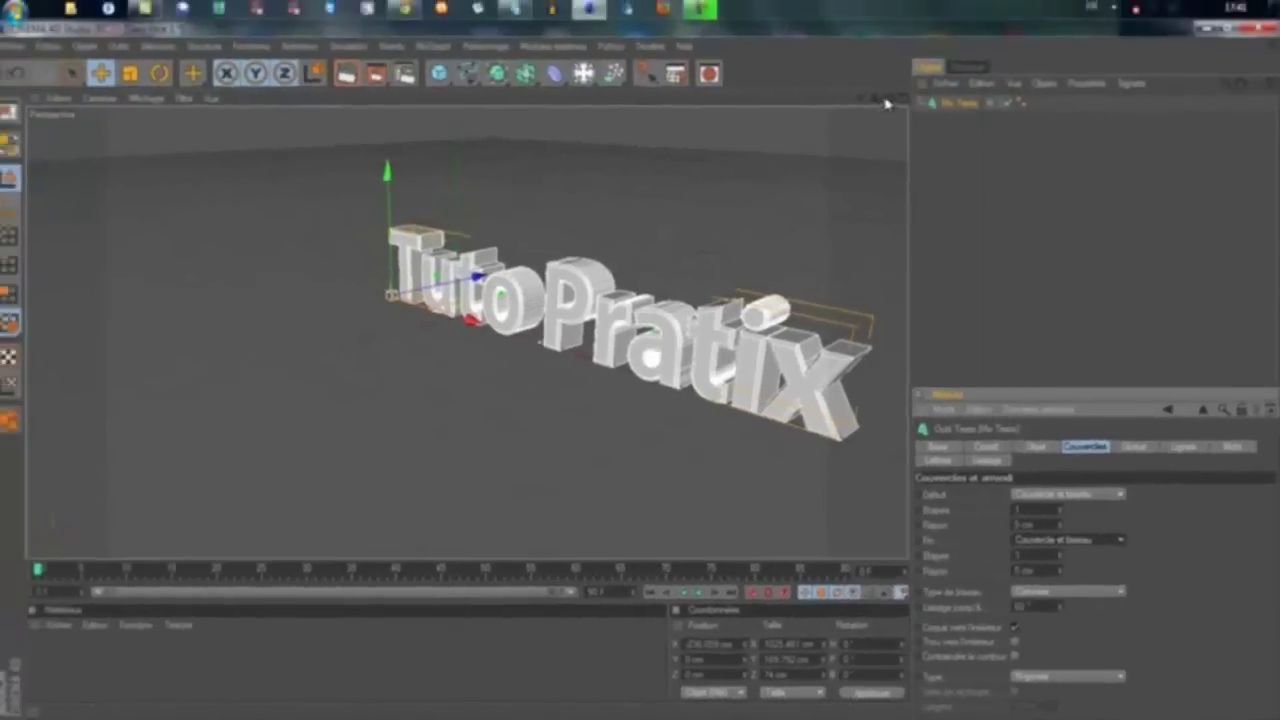
pyautogui.moveTo(885, 103)
pyautogui.mouseDown()
pyautogui.moveTo(634, 377)
pyautogui.moveTo(797, 249)
pyautogui.mouseUp()
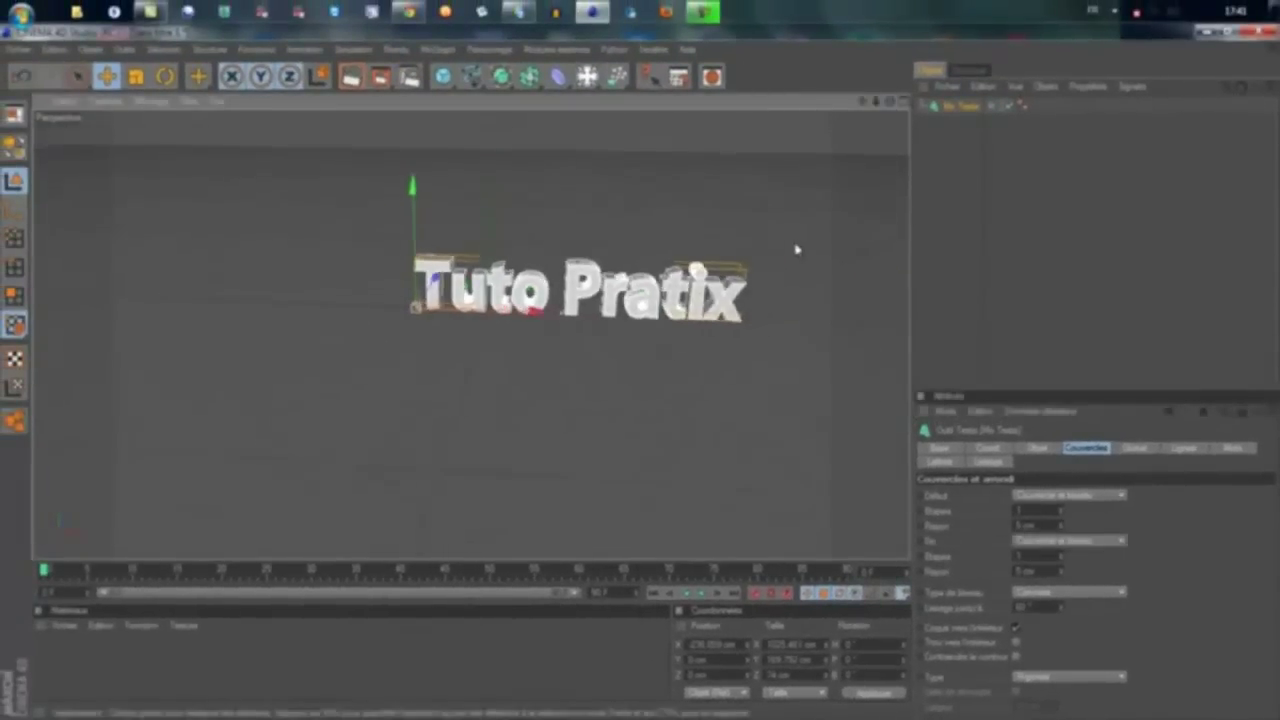
pyautogui.scroll(2, 797, 249)
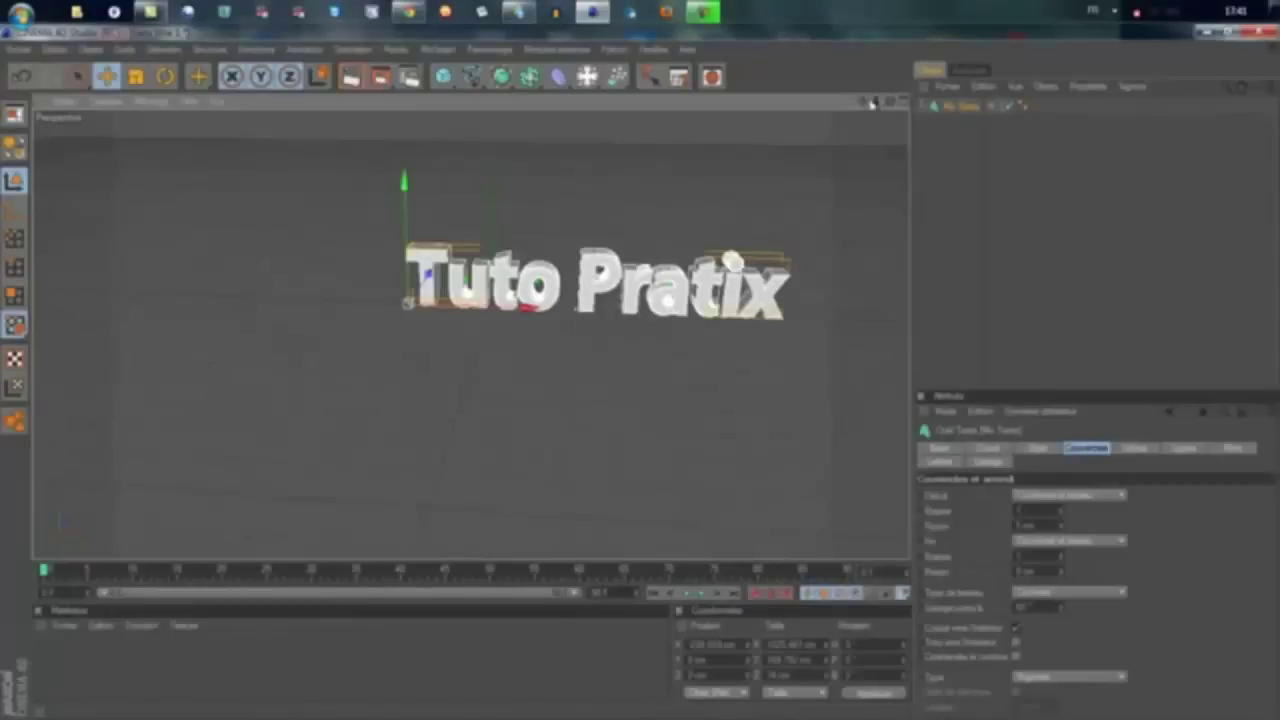
pyautogui.moveTo(872, 103); pyautogui.dragTo(896, 107)
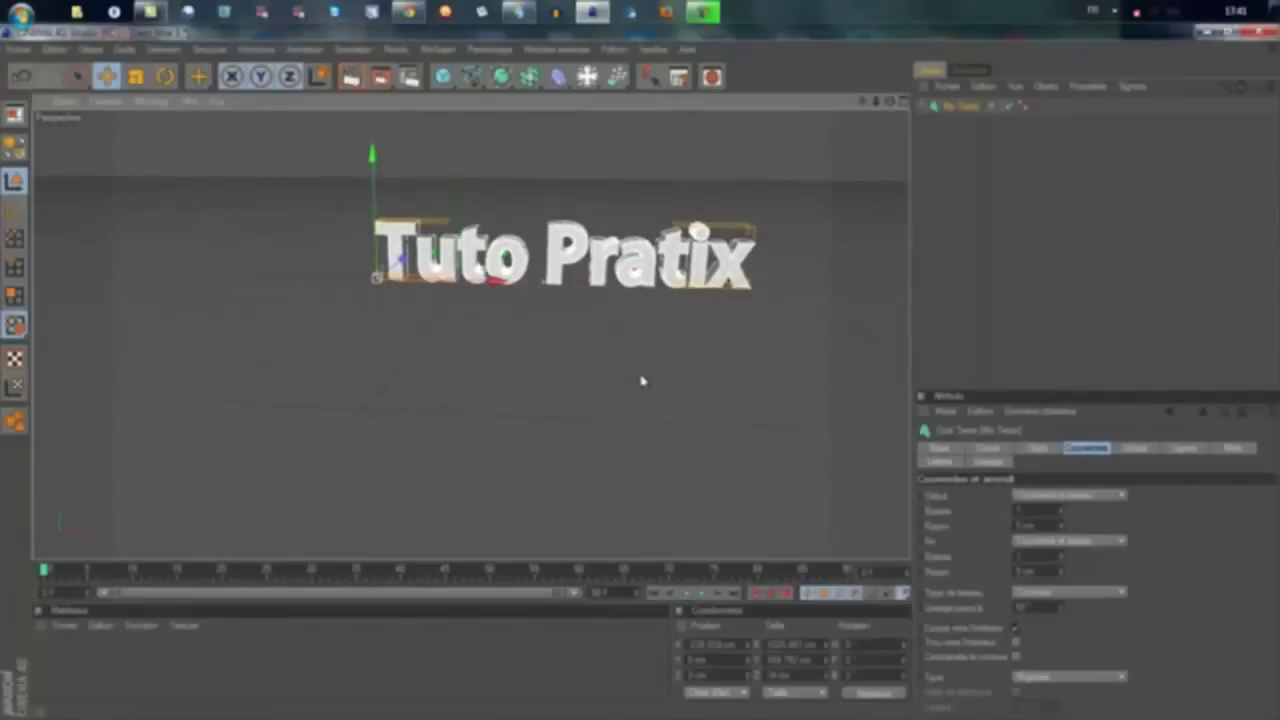
# Step: Create a pure red material with reflection around 63% and drag it onto the text
pyautogui.doubleClick(104, 677)
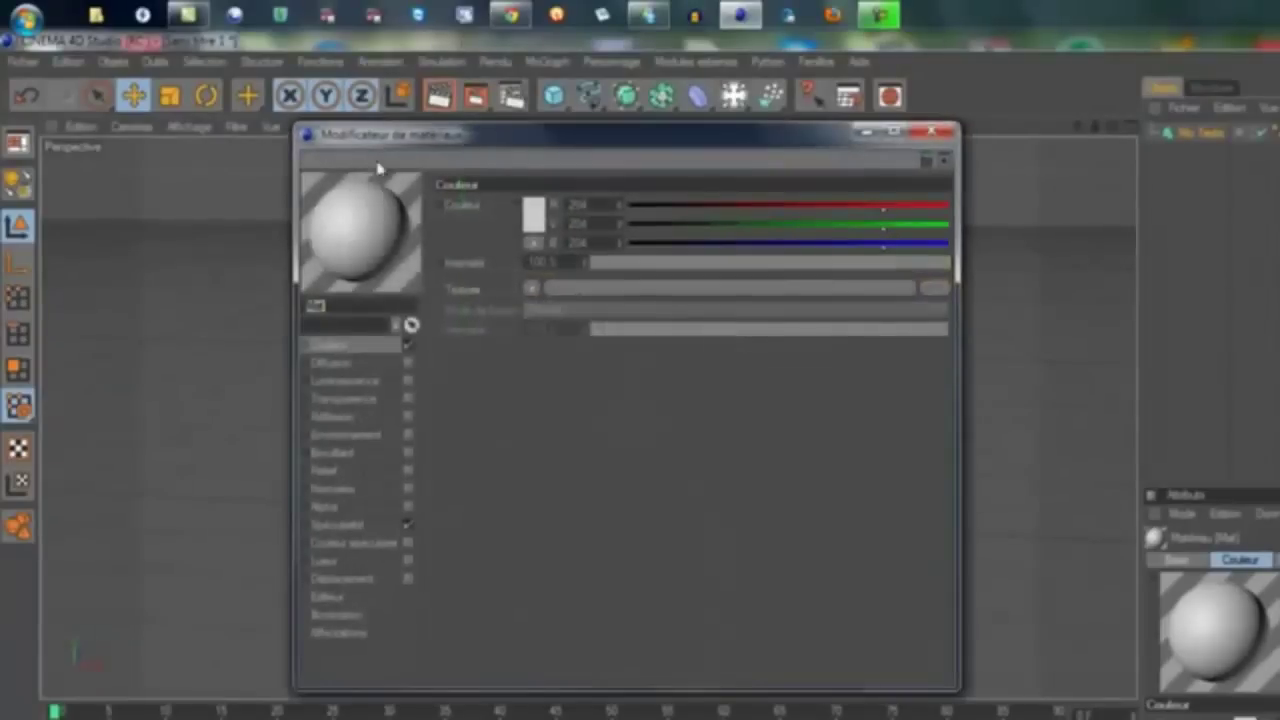
pyautogui.click(530, 212)
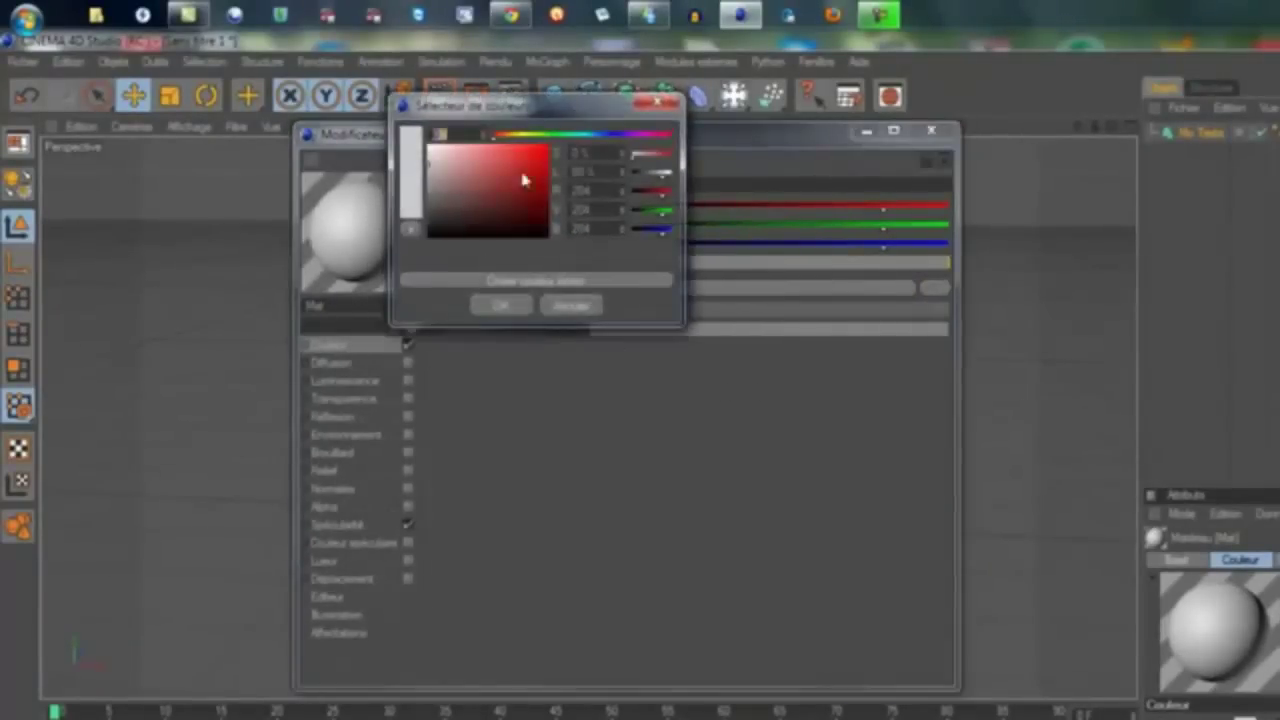
pyautogui.click(461, 221)
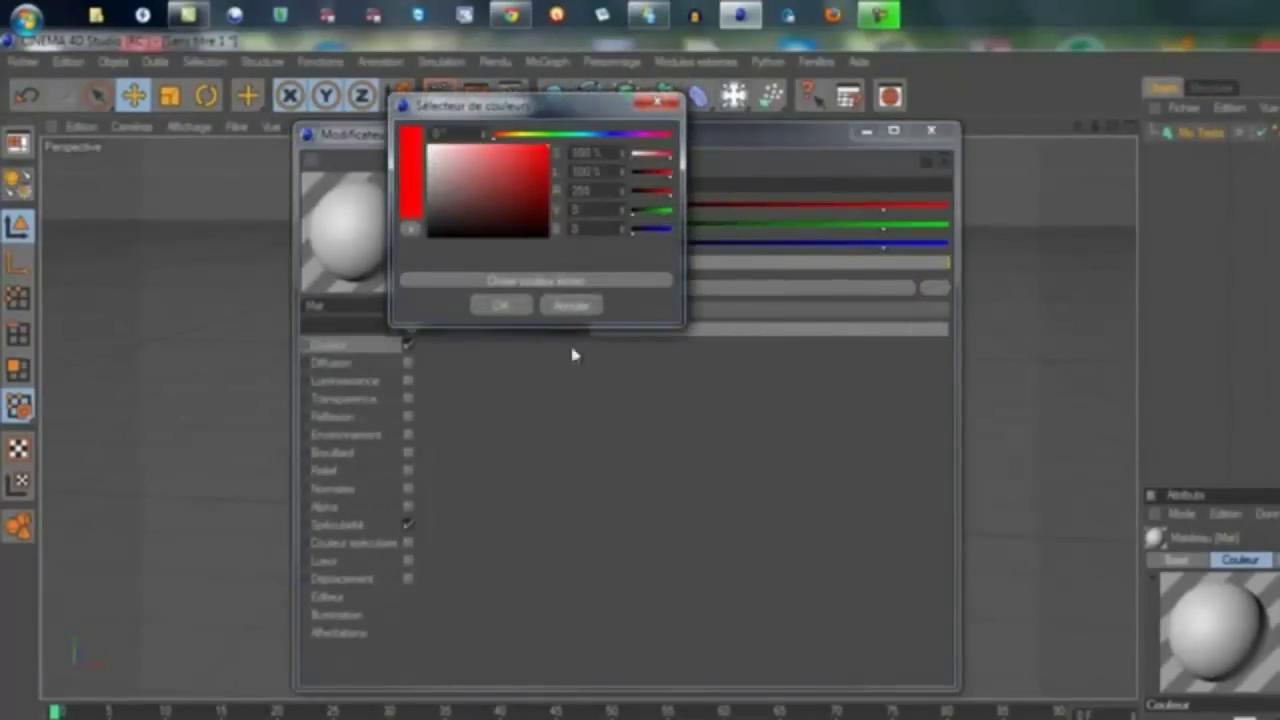
pyautogui.click(500, 305)
pyautogui.click(325, 417)
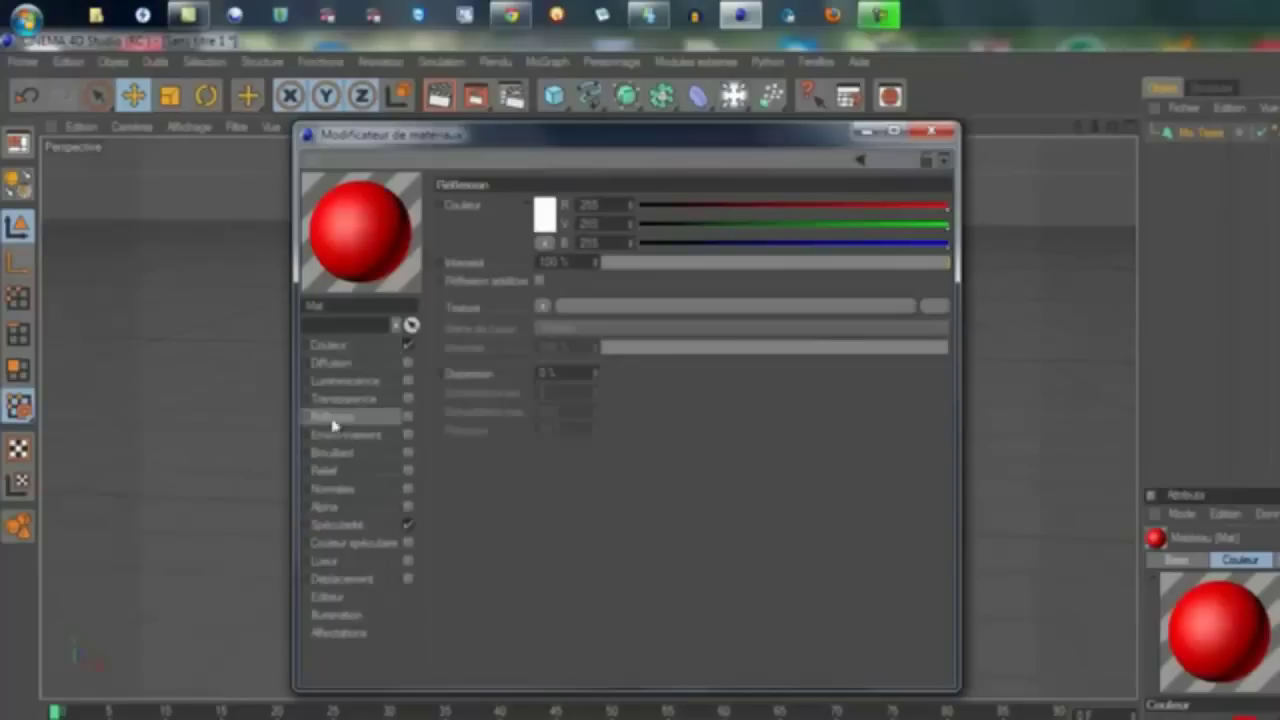
pyautogui.click(407, 416)
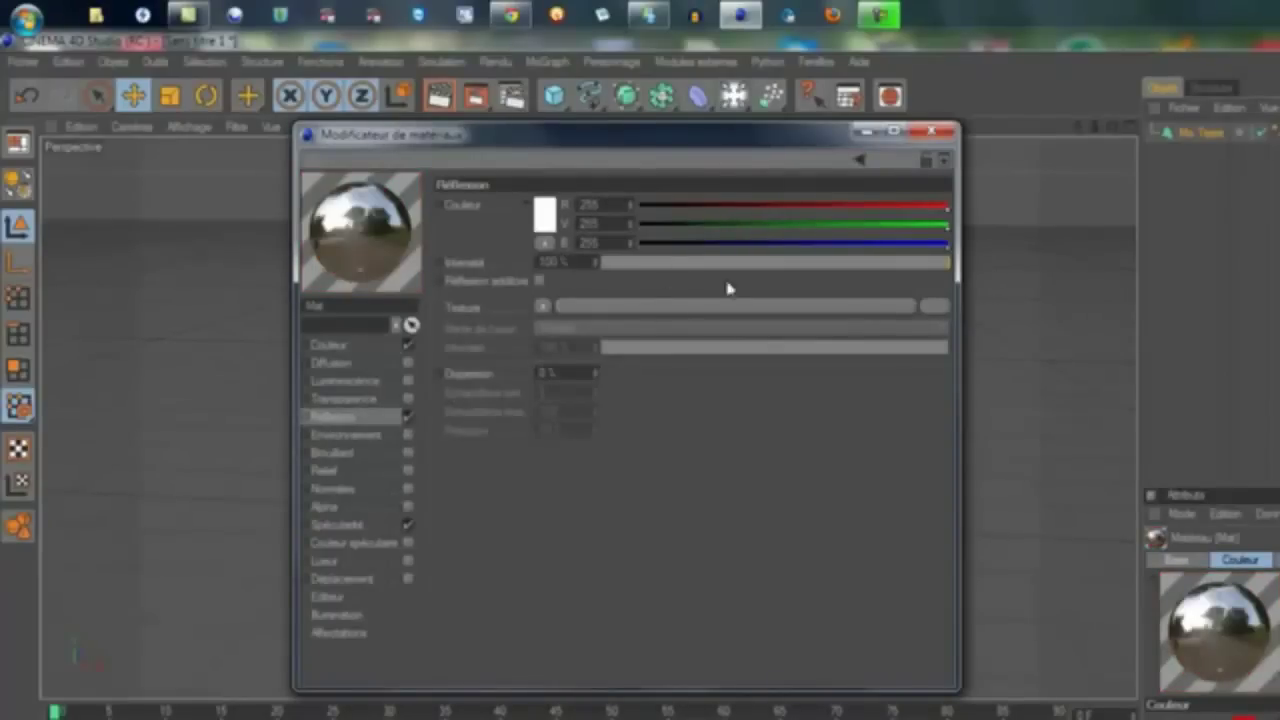
pyautogui.moveTo(683, 262)
pyautogui.mouseDown()
pyautogui.moveTo(767, 289)
pyautogui.moveTo(800, 277)
pyautogui.moveTo(781, 281)
pyautogui.mouseUp()
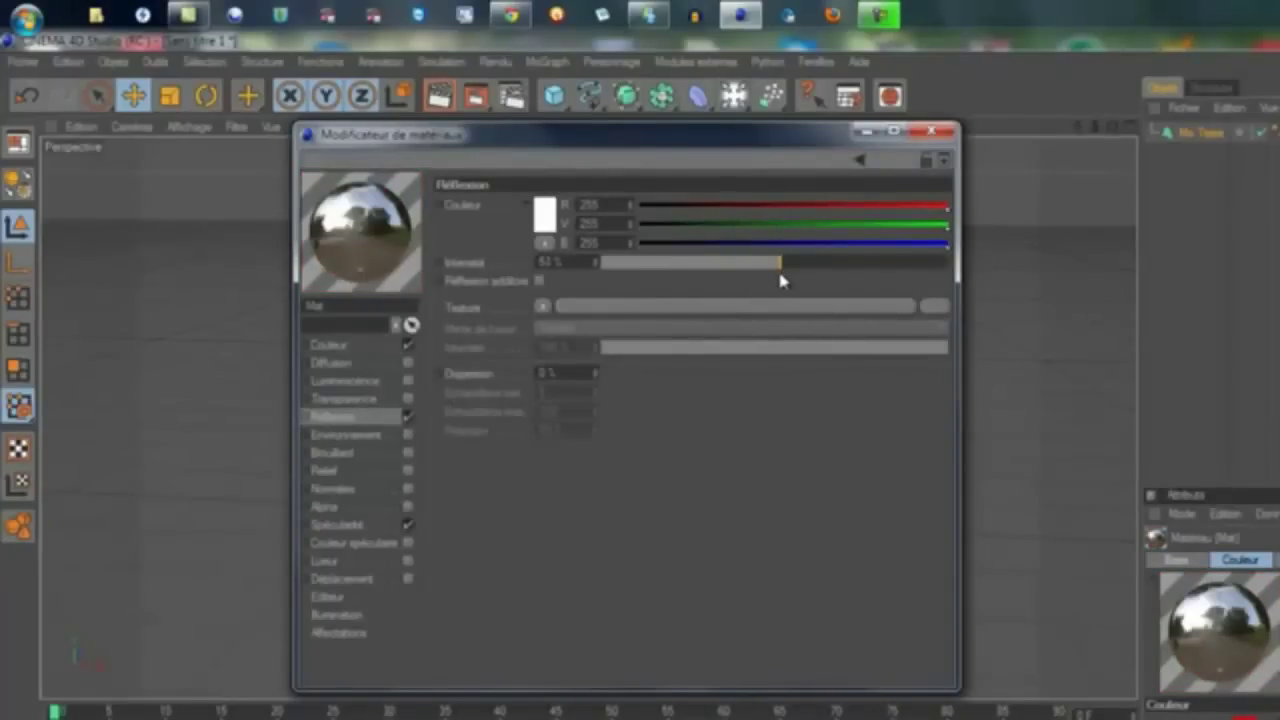
pyautogui.click(931, 131)
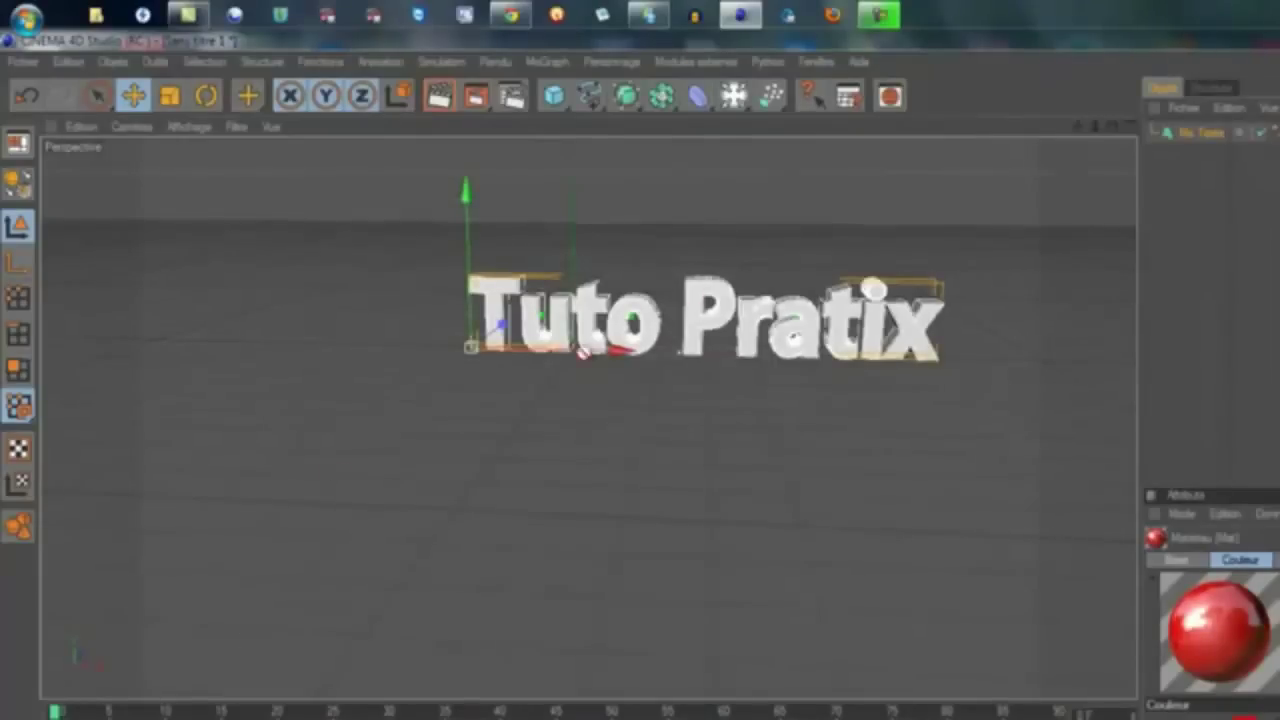
pyautogui.moveTo(720, 313); pyautogui.dragTo(720, 325)
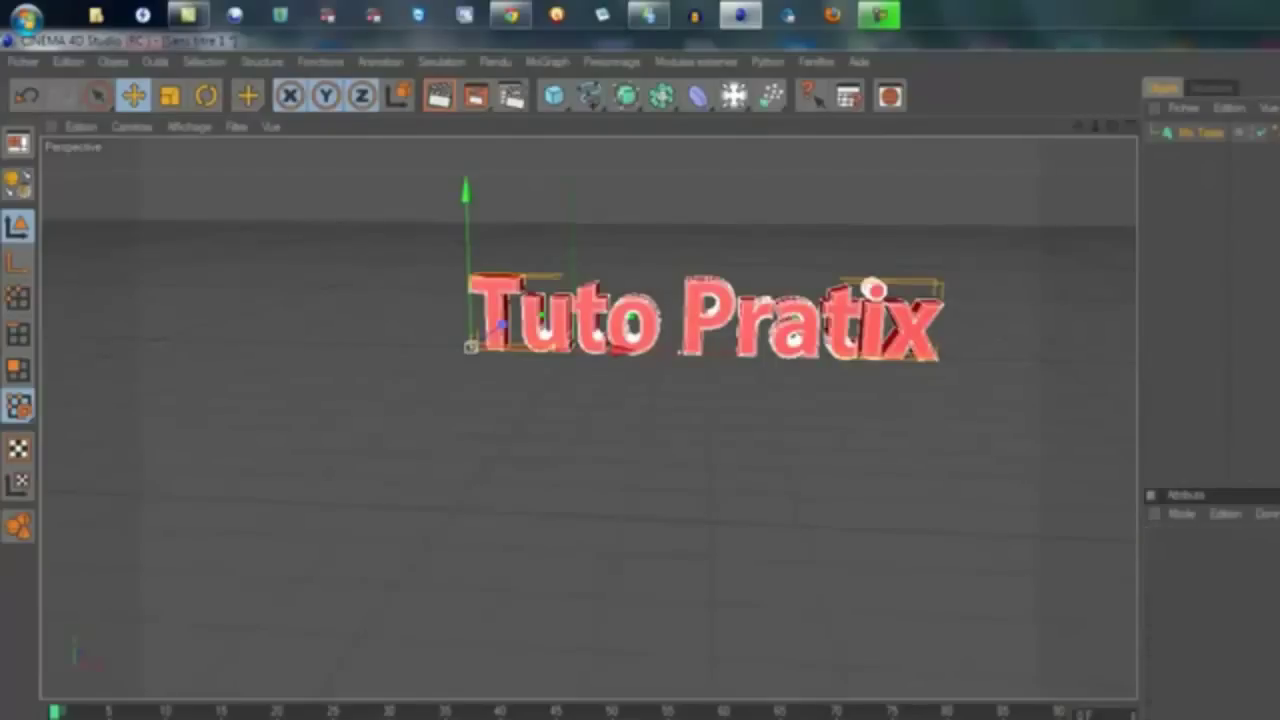
# Step: Create a new material with a saturated purple Couleur
pyautogui.doubleClick(60, 716)
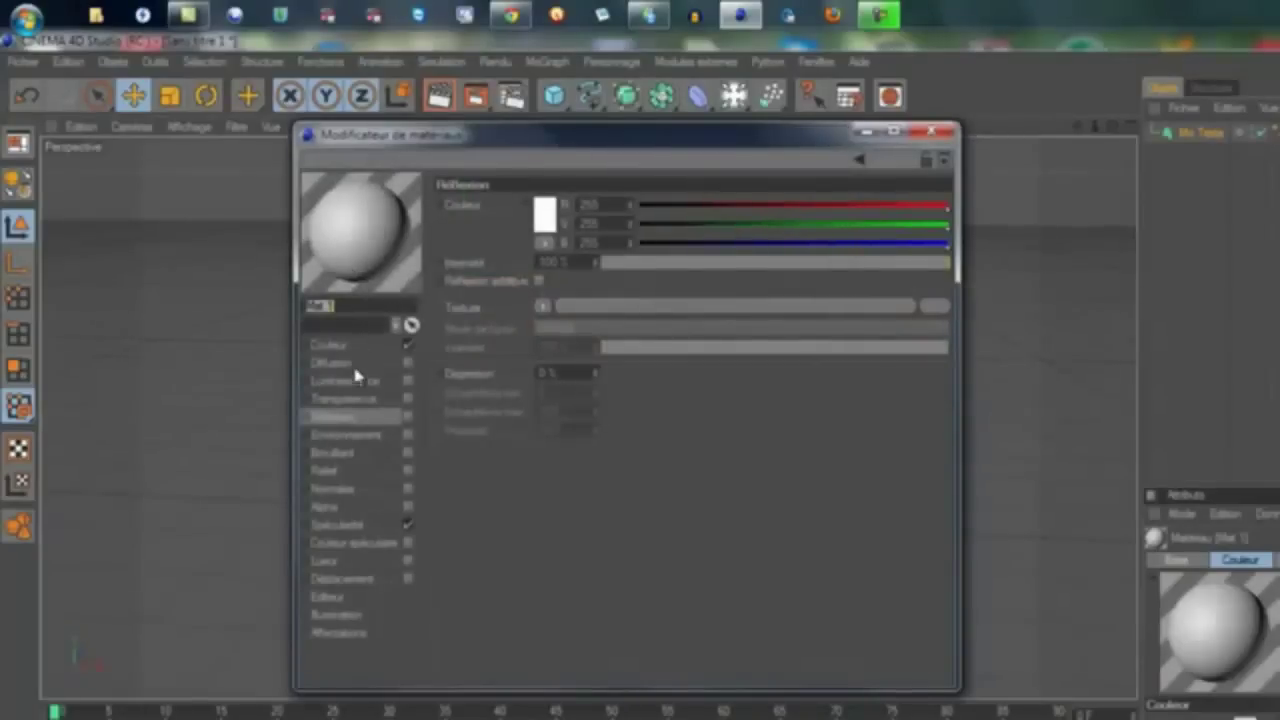
pyautogui.click(354, 364)
pyautogui.click(362, 346)
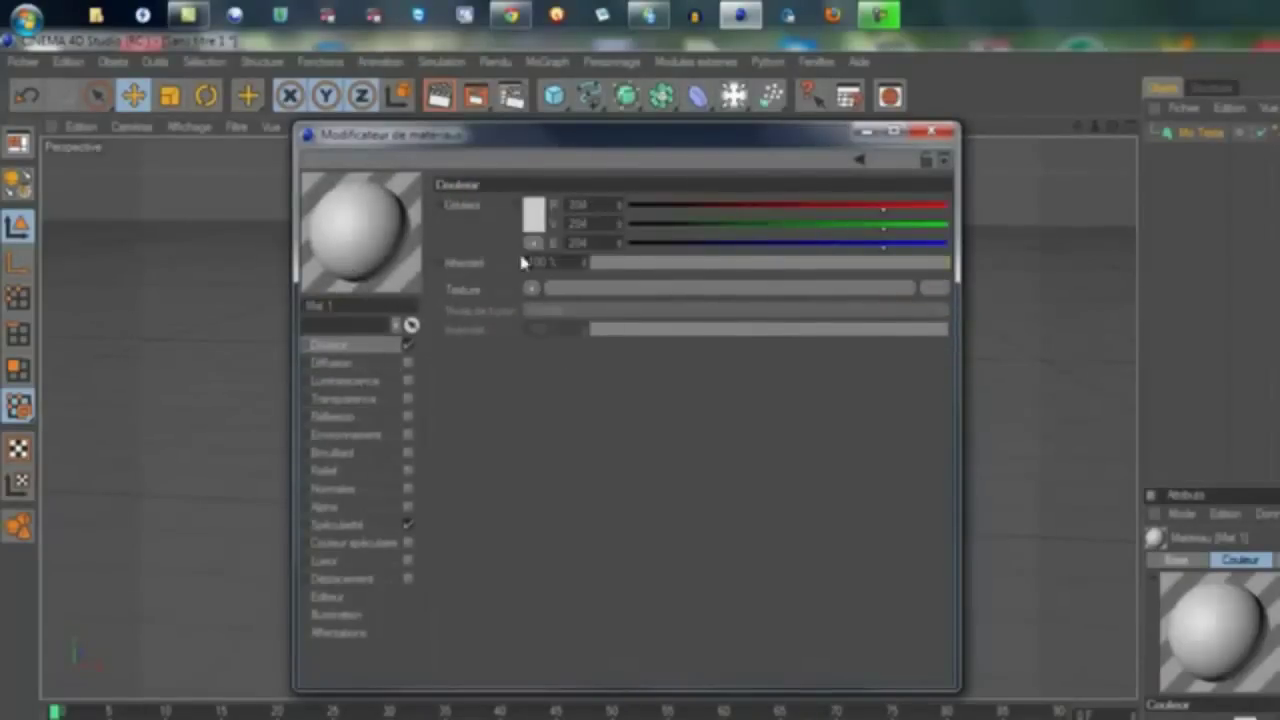
pyautogui.click(545, 218)
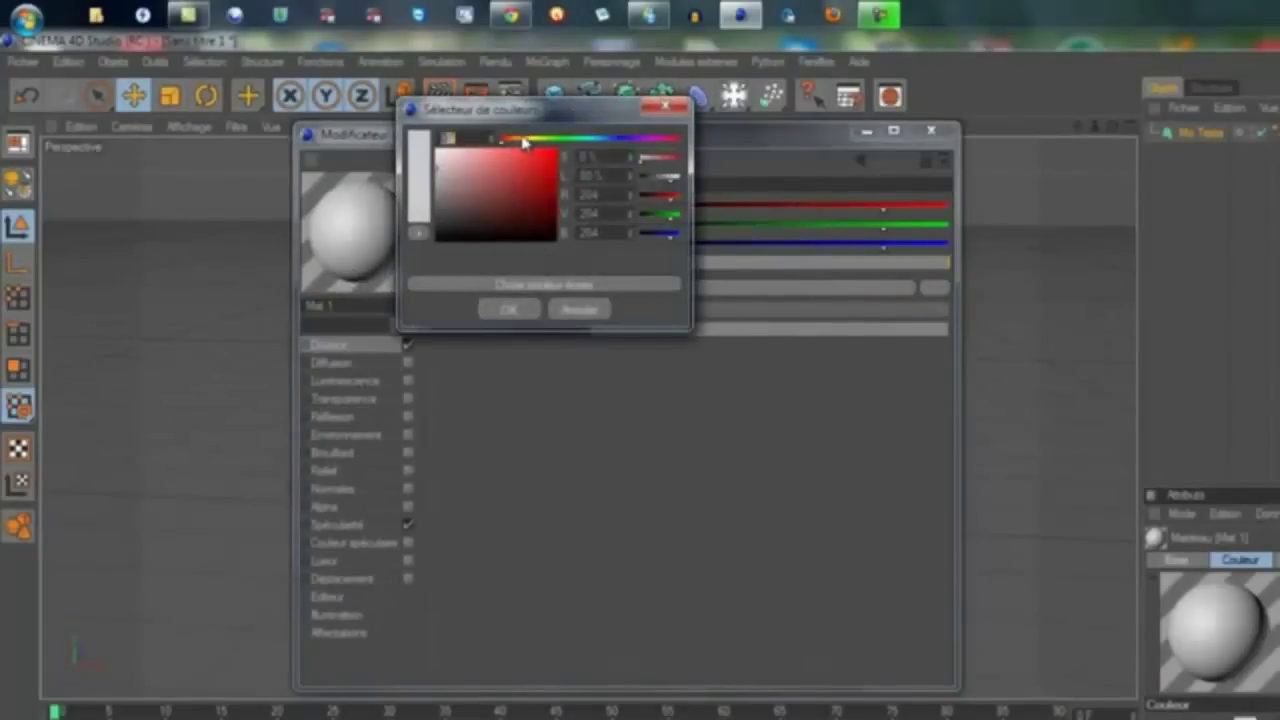
pyautogui.moveTo(525, 145)
pyautogui.mouseDown()
pyautogui.moveTo(686, 147)
pyautogui.moveTo(640, 152)
pyautogui.mouseUp()
pyautogui.click(545, 163)
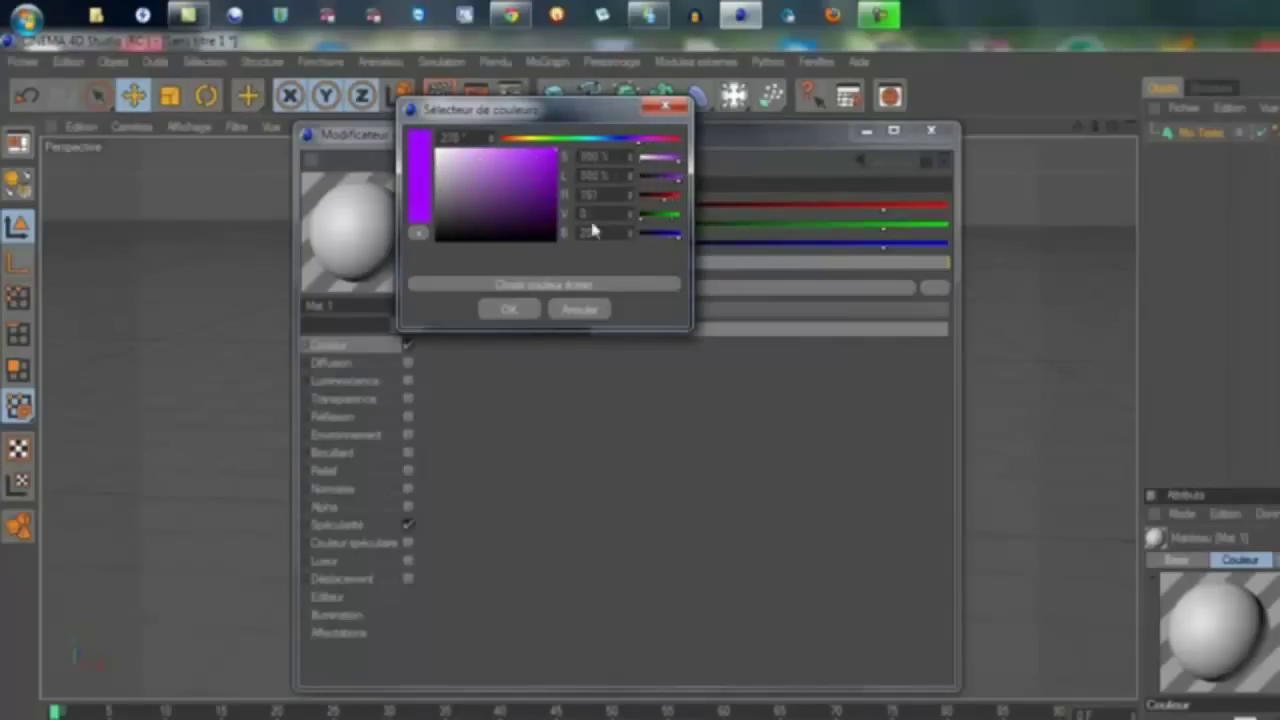
pyautogui.click(525, 312)
# Step: Enable Réflexion on the purple material with a light grey colour at 49% strength
pyautogui.click(342, 418)
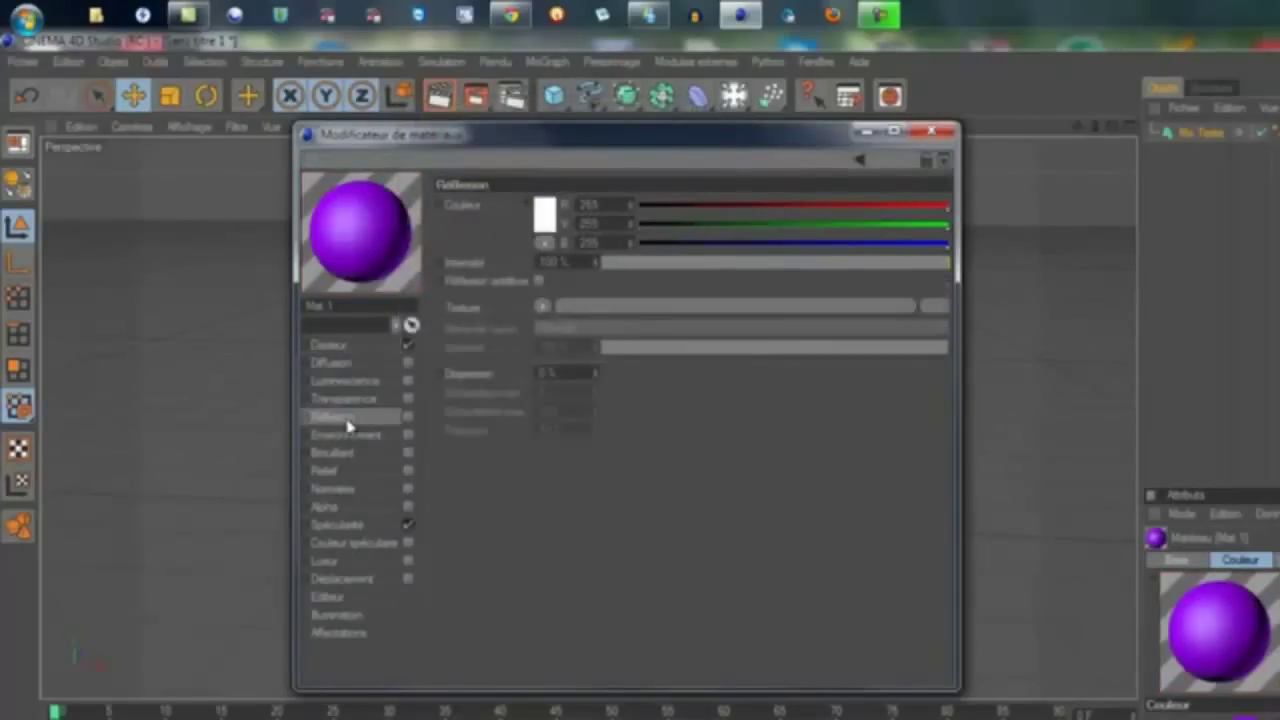
pyautogui.click(407, 416)
pyautogui.click(712, 243)
pyautogui.click(714, 262)
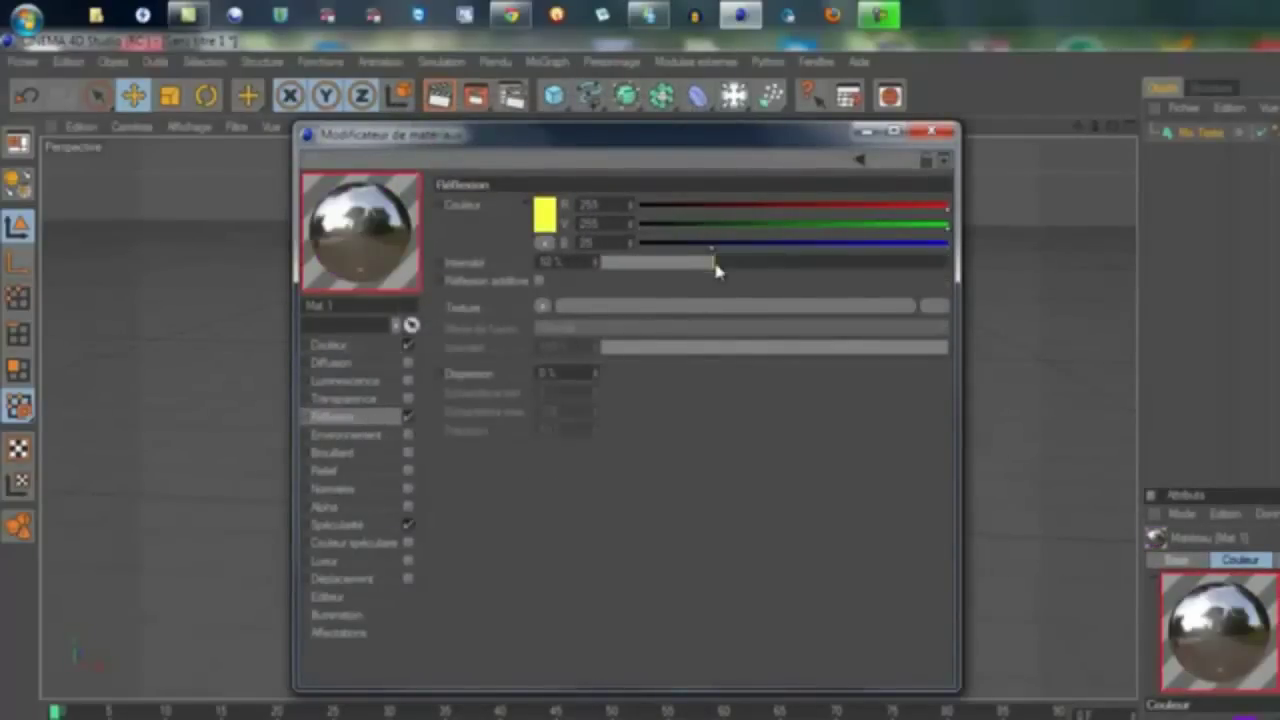
pyautogui.moveTo(716, 270); pyautogui.dragTo(768, 263)
pyautogui.click(407, 416)
pyautogui.click(407, 418)
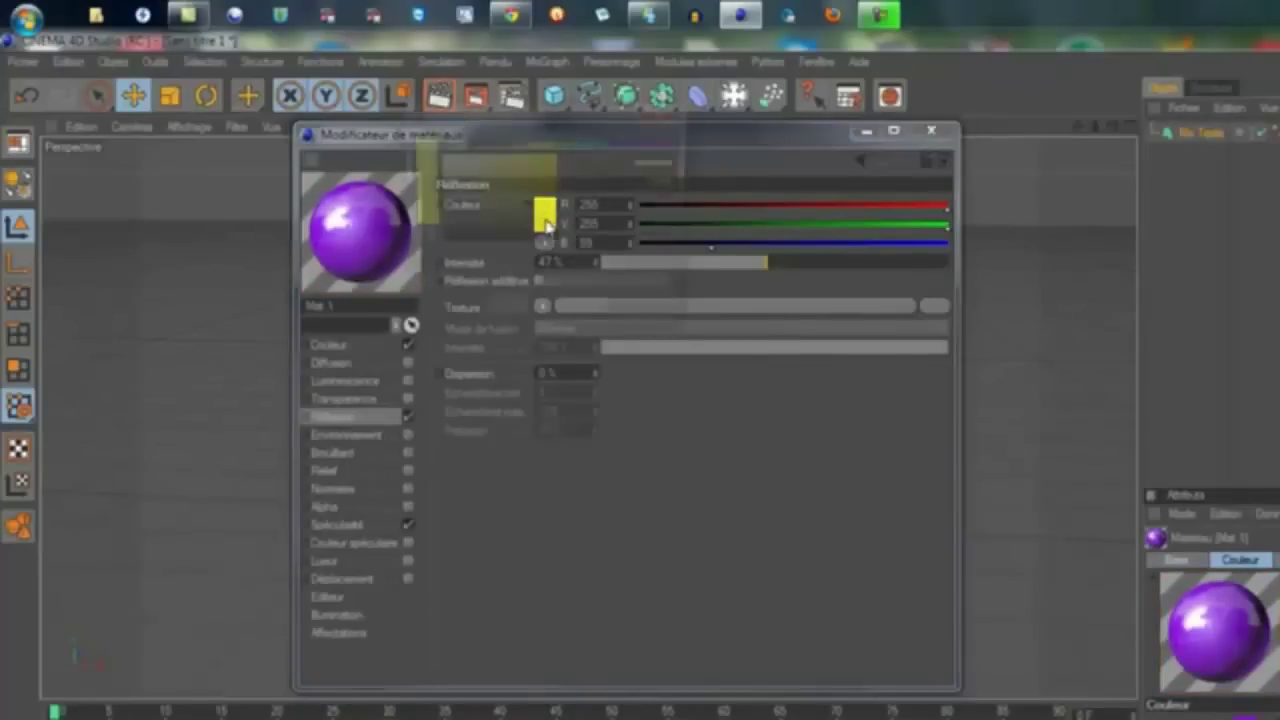
pyautogui.click(546, 216)
pyautogui.moveTo(450, 172); pyautogui.dragTo(446, 180)
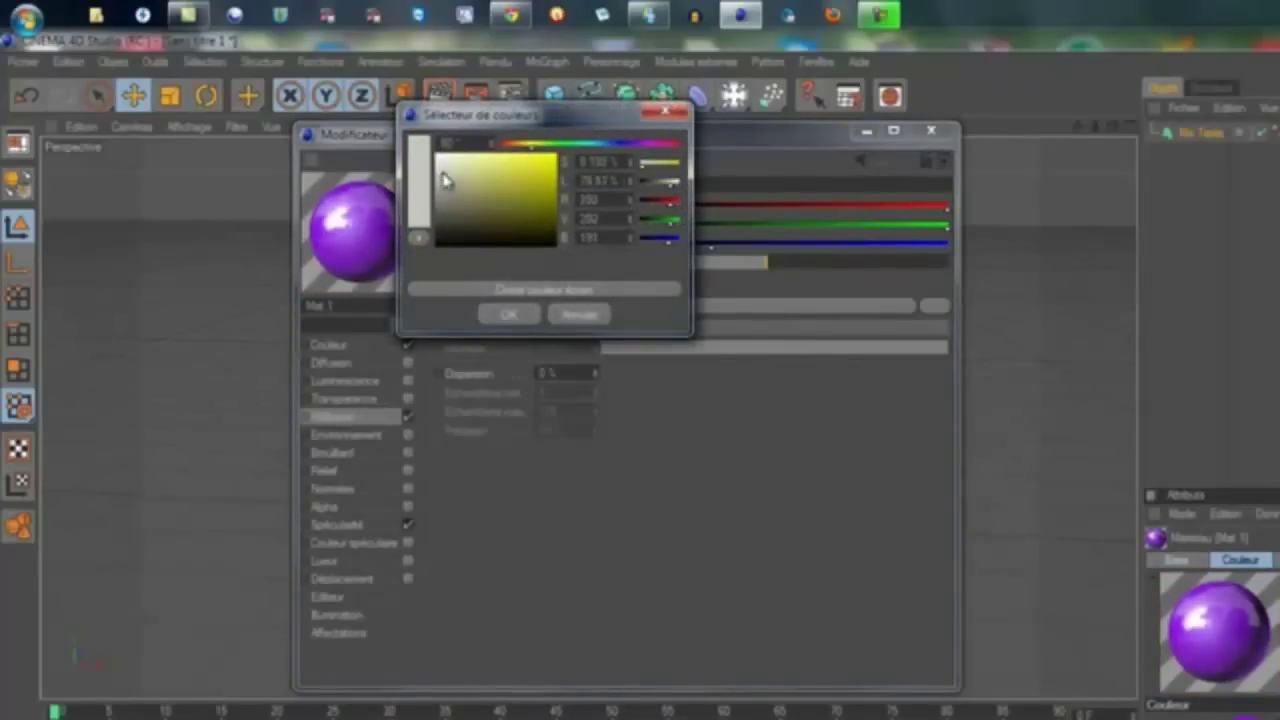
pyautogui.click(507, 314)
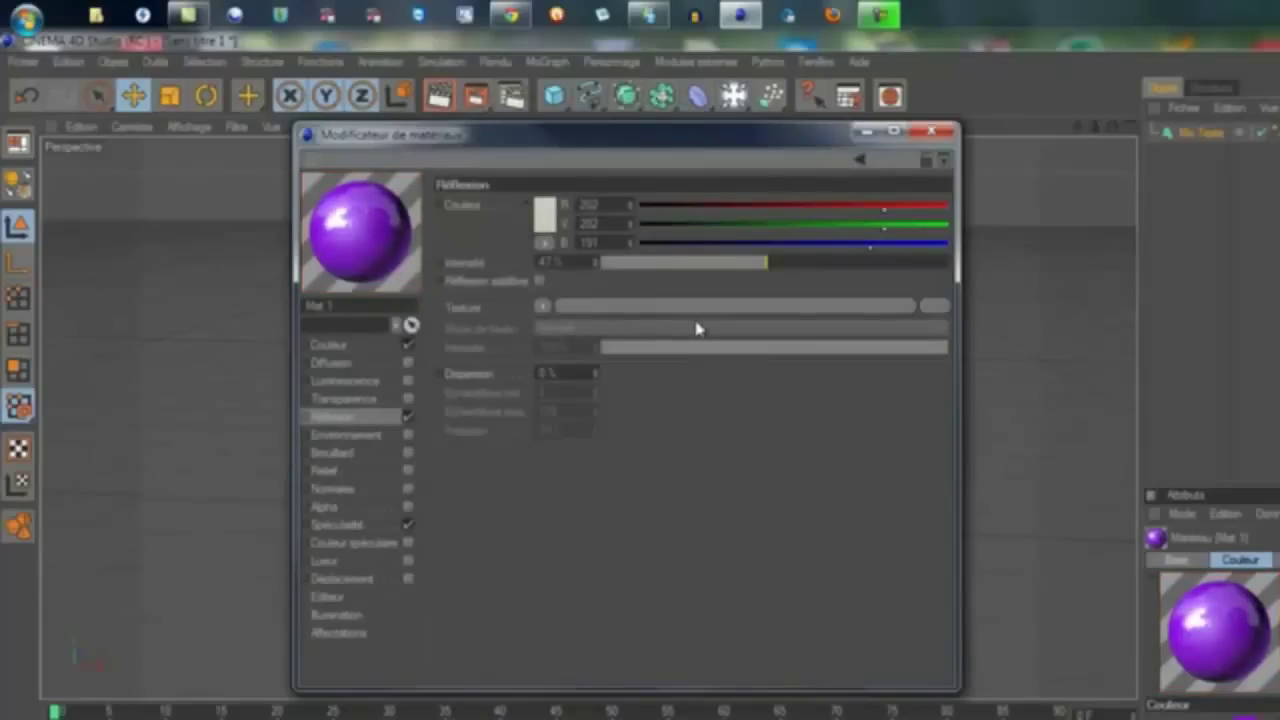
pyautogui.click(773, 263)
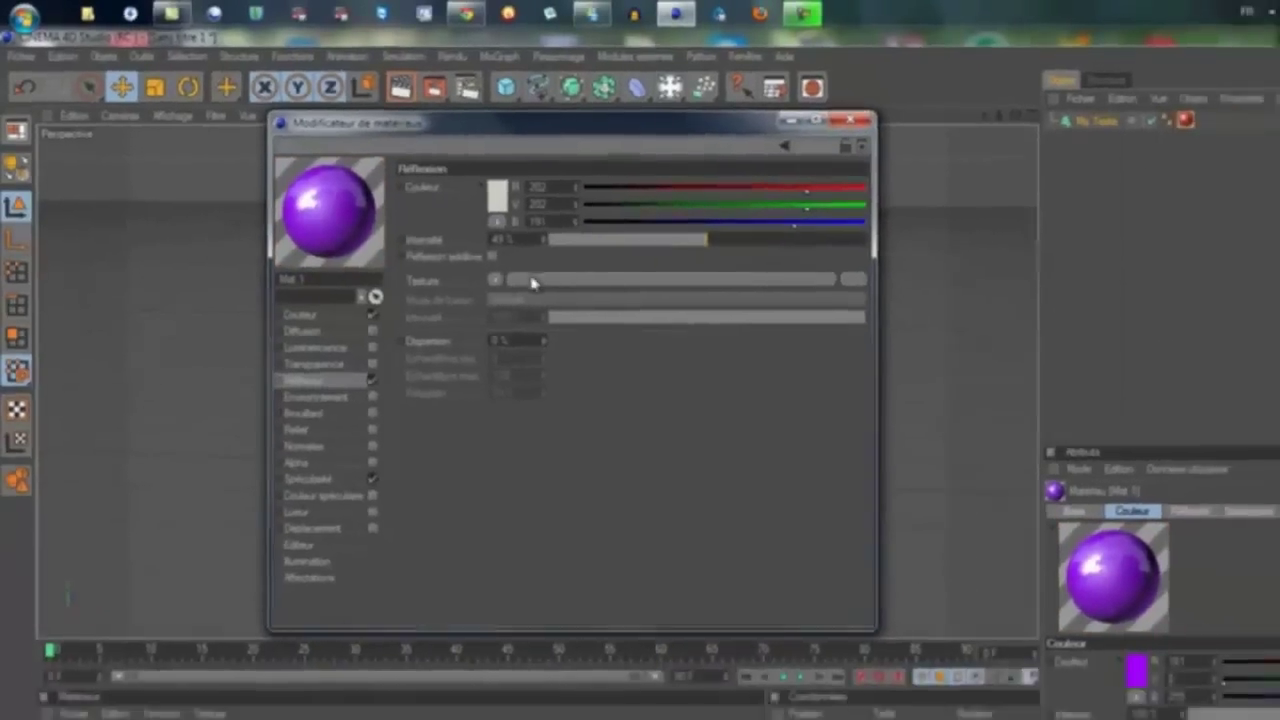
# Step: Load a Fresnel shader into the reflection texture and close the material editor
pyautogui.click(433, 245)
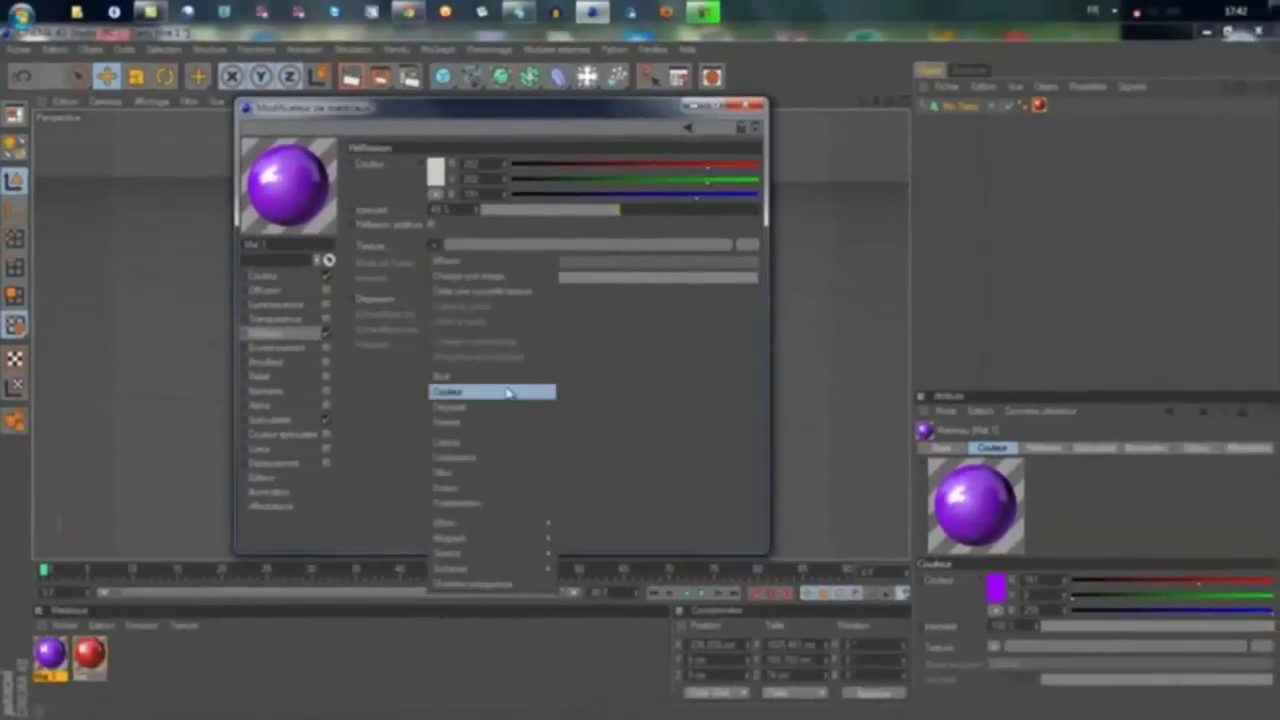
pyautogui.click(505, 430)
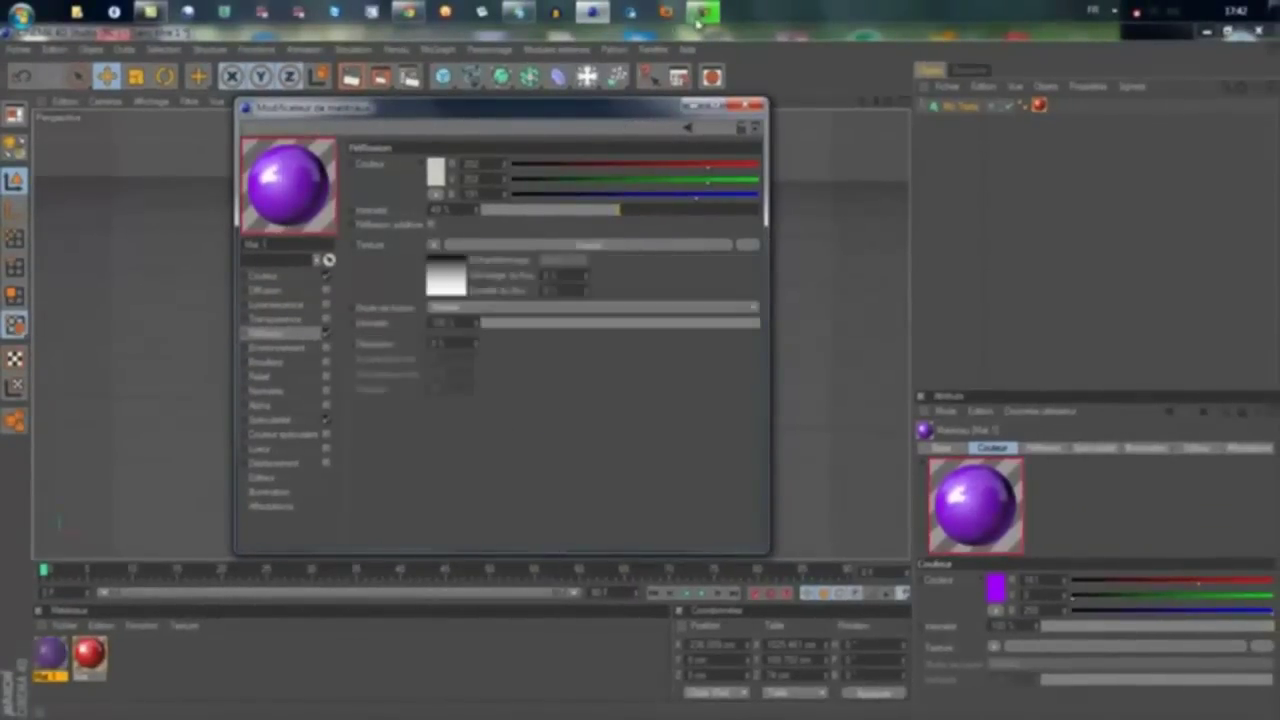
pyautogui.click(756, 105)
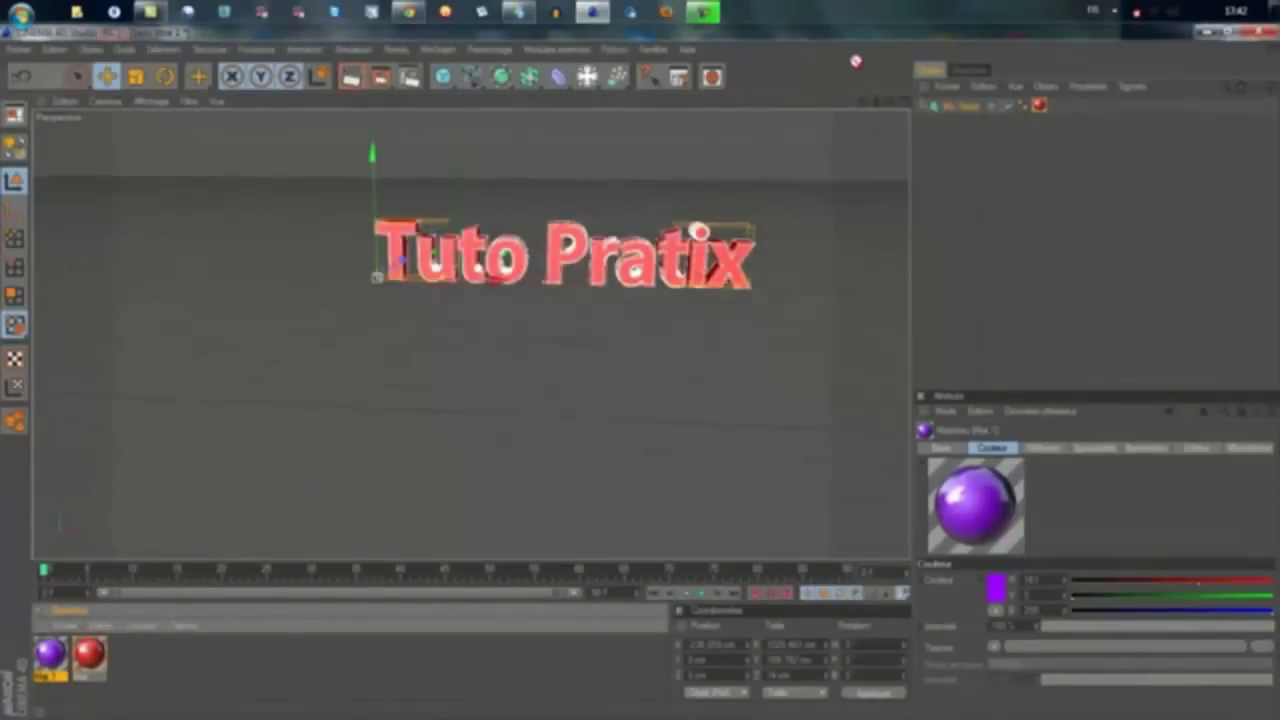
# Step: Drag the purple material onto the Tuto Pratix text and orbit around it to inspect it
pyautogui.moveTo(969, 114); pyautogui.dragTo(966, 113)
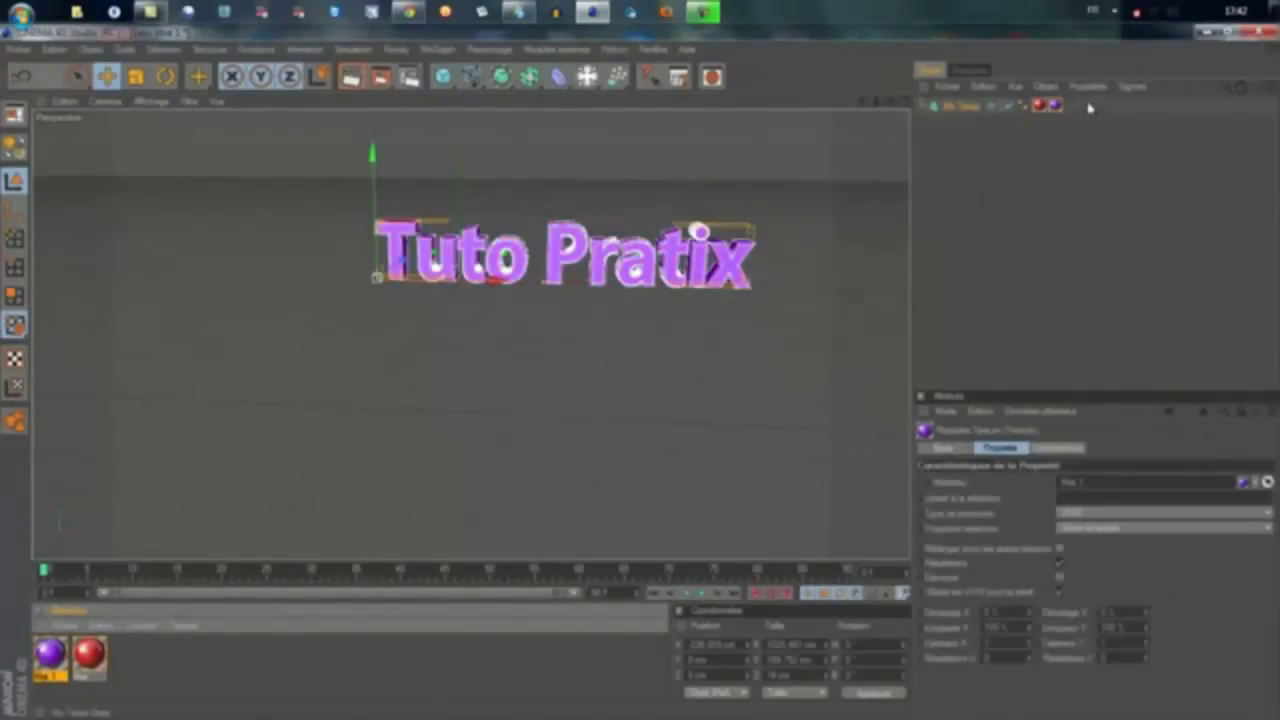
pyautogui.scroll(3, 537, 248)
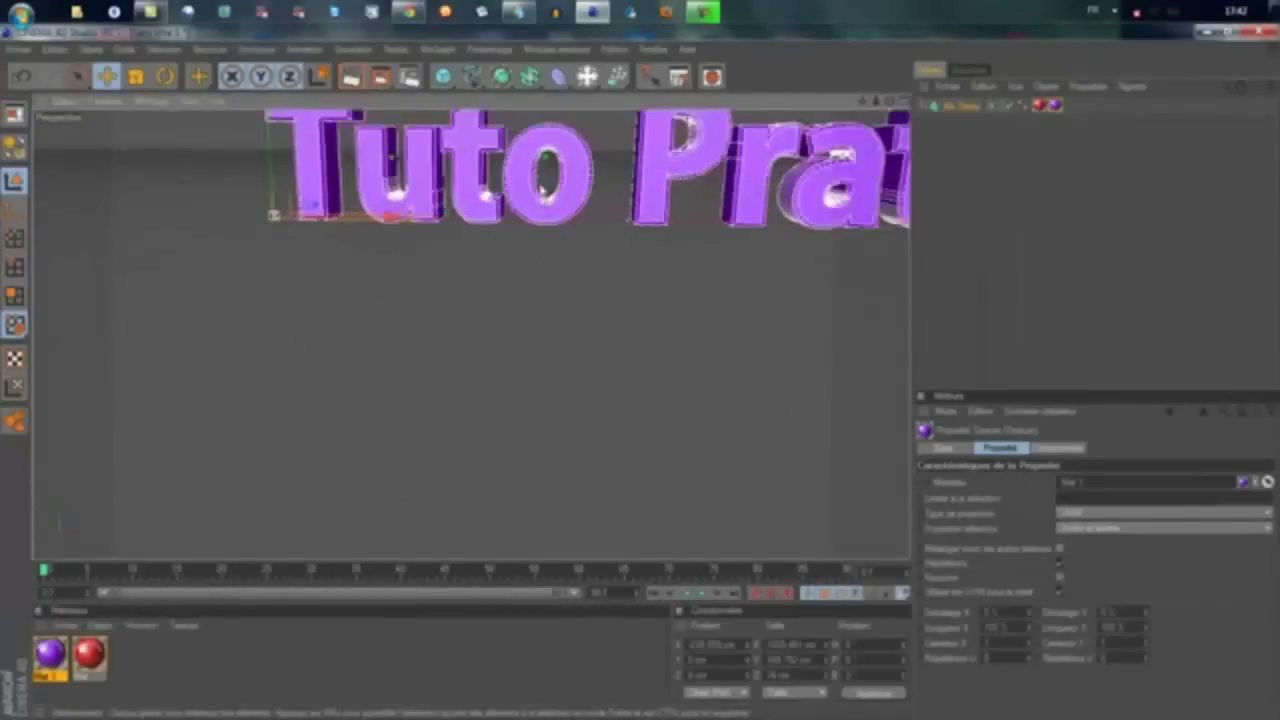
pyautogui.moveTo(886, 108); pyautogui.dragTo(643, 378)
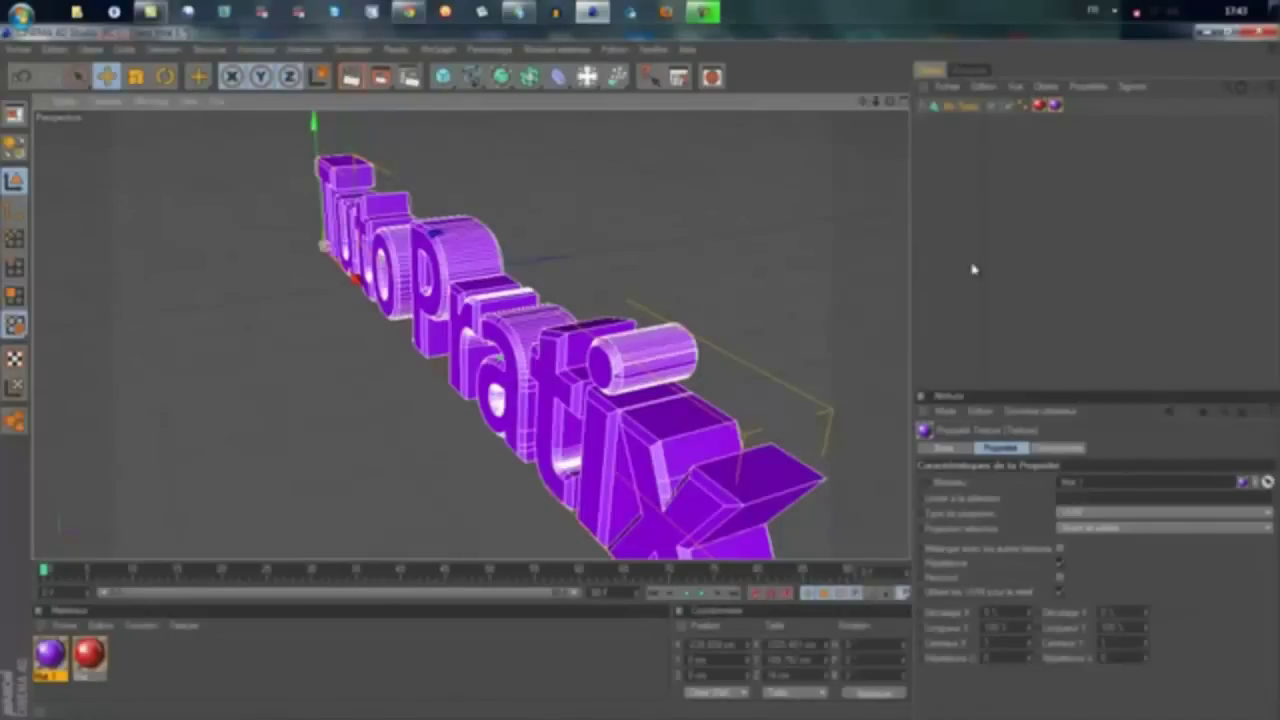
pyautogui.moveTo(620, 300)
pyautogui.keyDown('alt'); pyautogui.mouseDown()
pyautogui.moveTo(571, 306)
pyautogui.moveTo(851, 137)
pyautogui.mouseUp(); pyautogui.keyUp('alt')
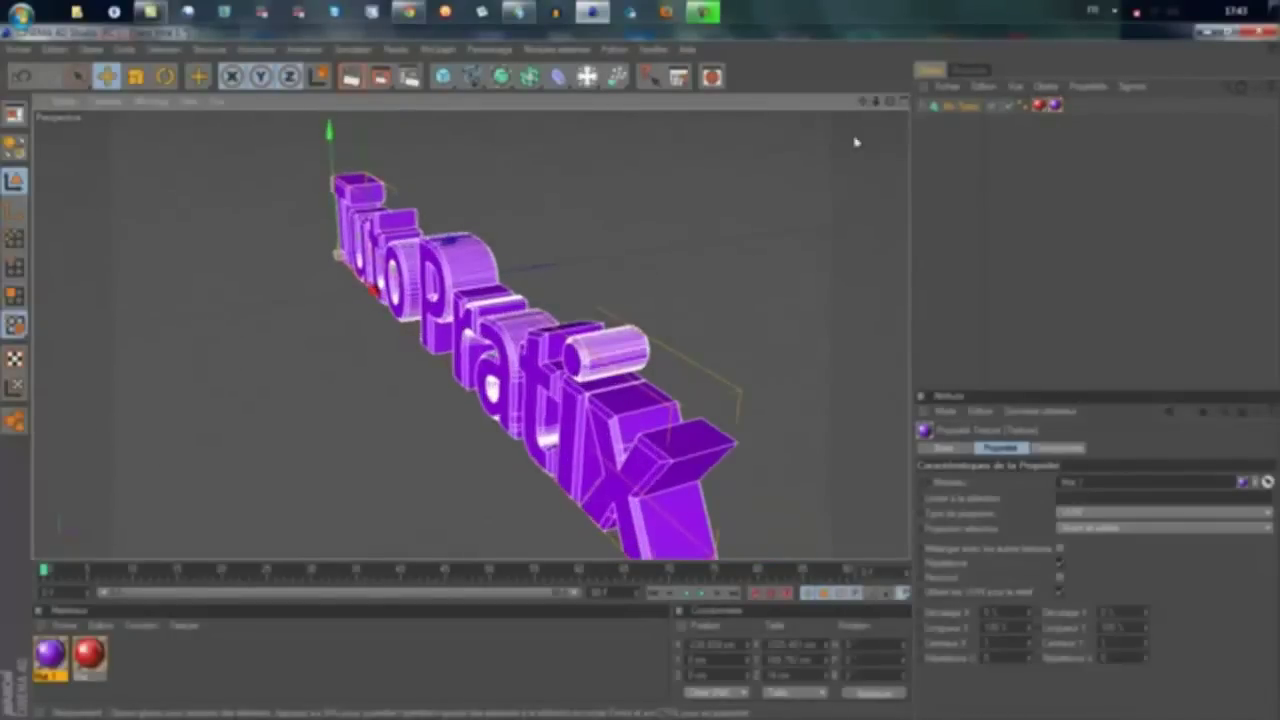
pyautogui.moveTo(736, 309)
pyautogui.keyDown('alt'); pyautogui.mouseDown()
pyautogui.moveTo(623, 377)
pyautogui.moveTo(668, 389)
pyautogui.moveTo(660, 371)
pyautogui.moveTo(640, 380)
pyautogui.mouseUp(); pyautogui.keyUp('alt')
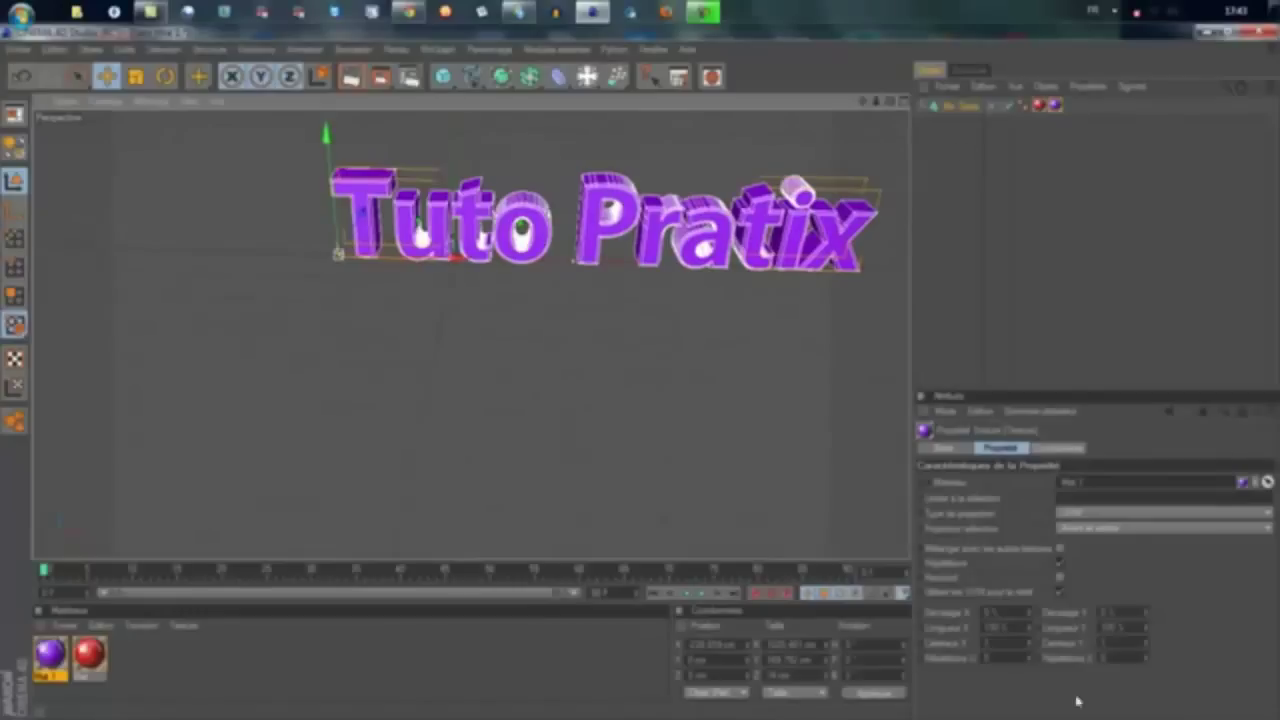
pyautogui.click(1115, 499)
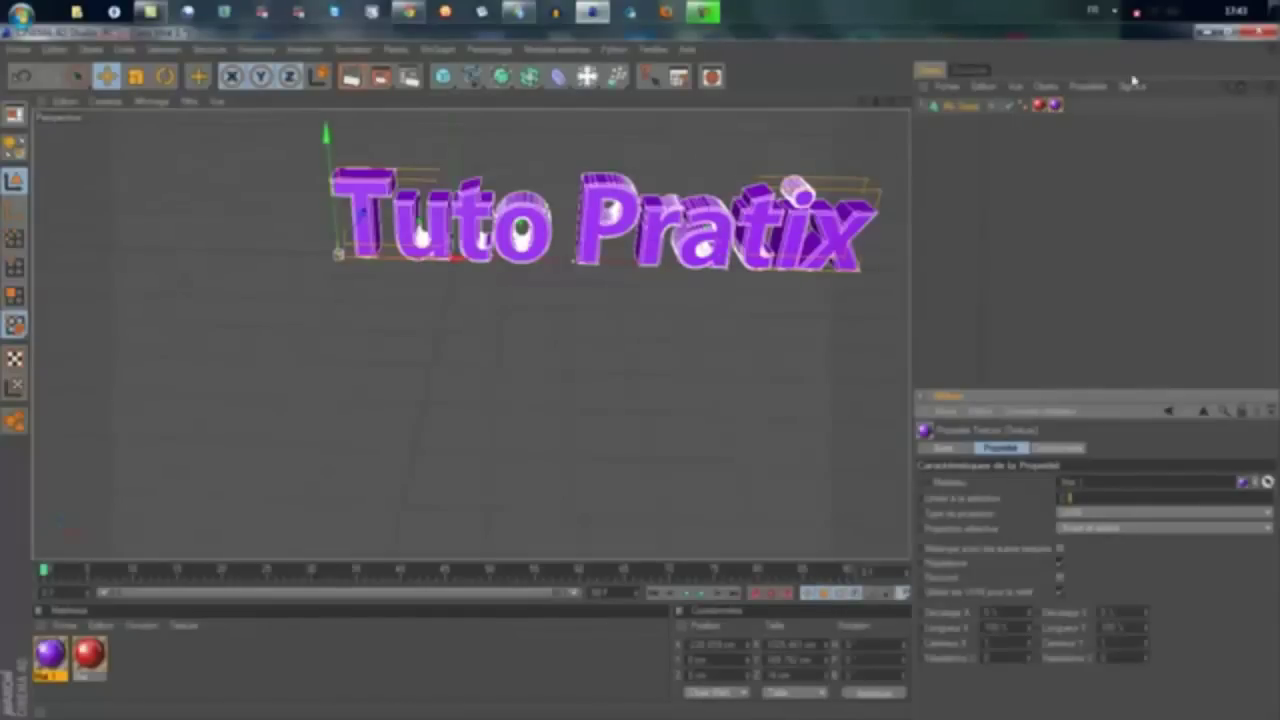
# Step: Move the red material tag after the purple one and try limiting it to the caps
pyautogui.click(1041, 106)
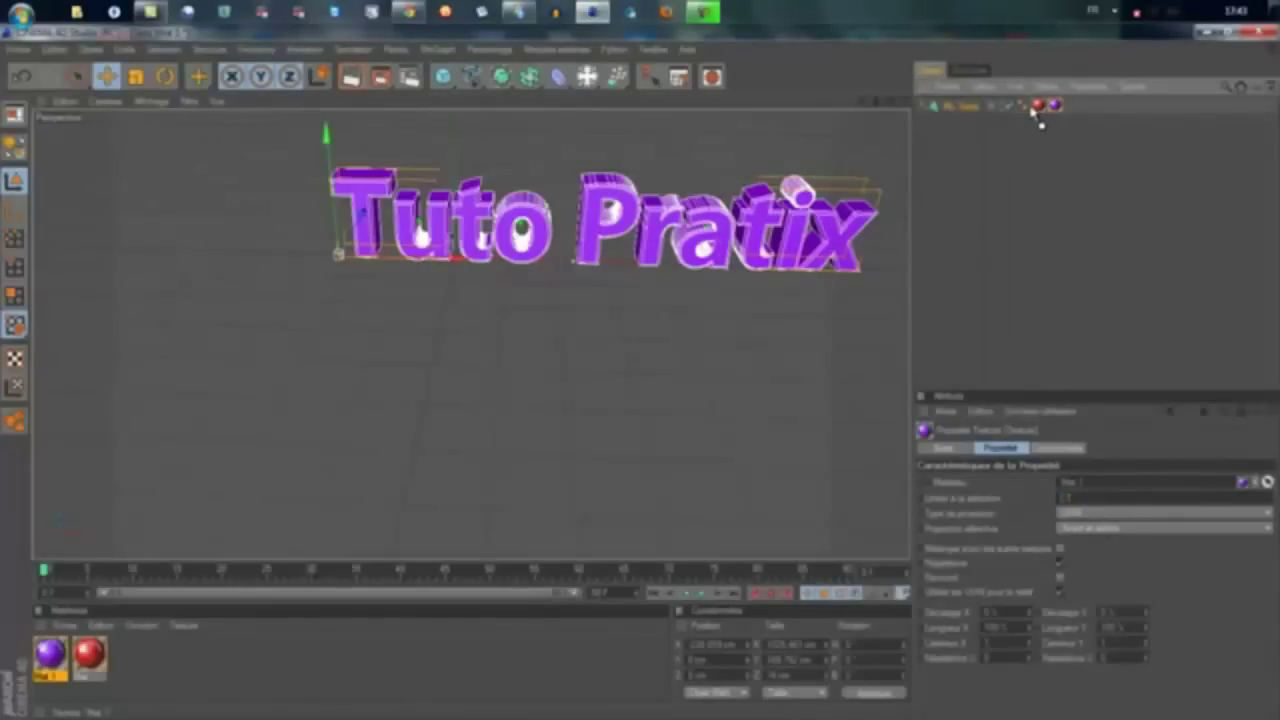
pyautogui.moveTo(1045, 110); pyautogui.dragTo(1060, 106)
pyautogui.click(1094, 495)
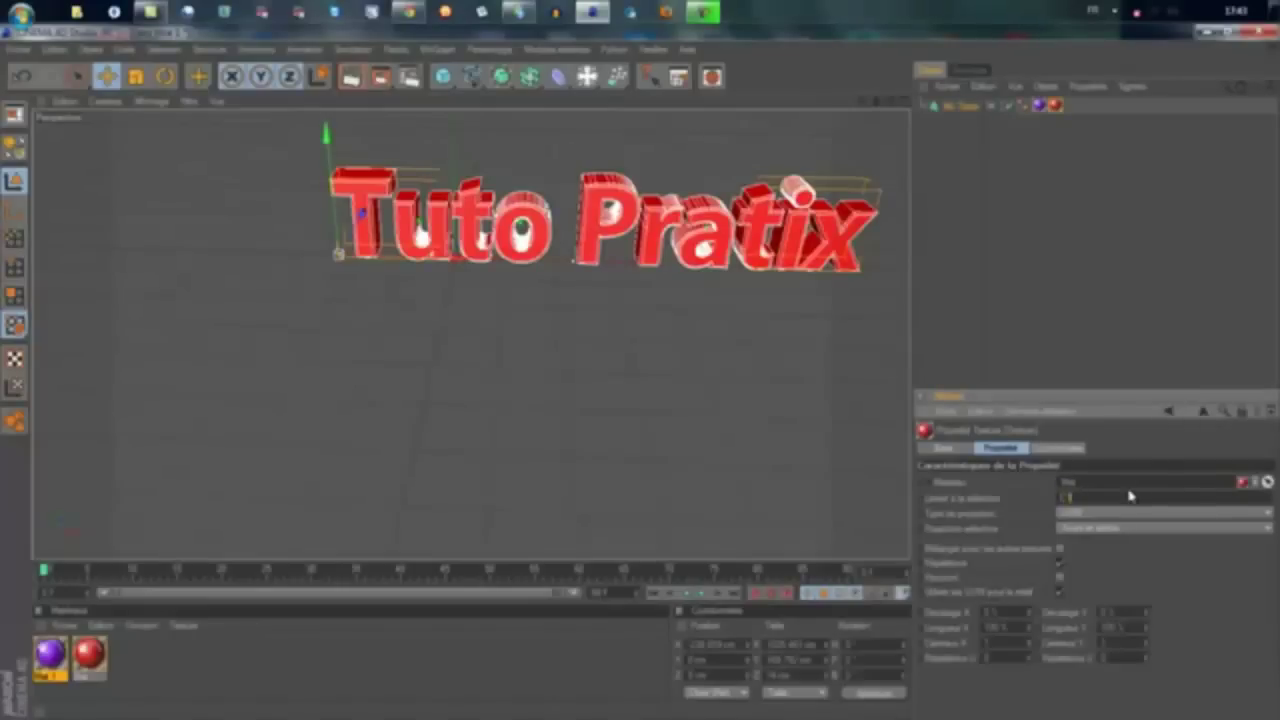
pyautogui.press('Return')
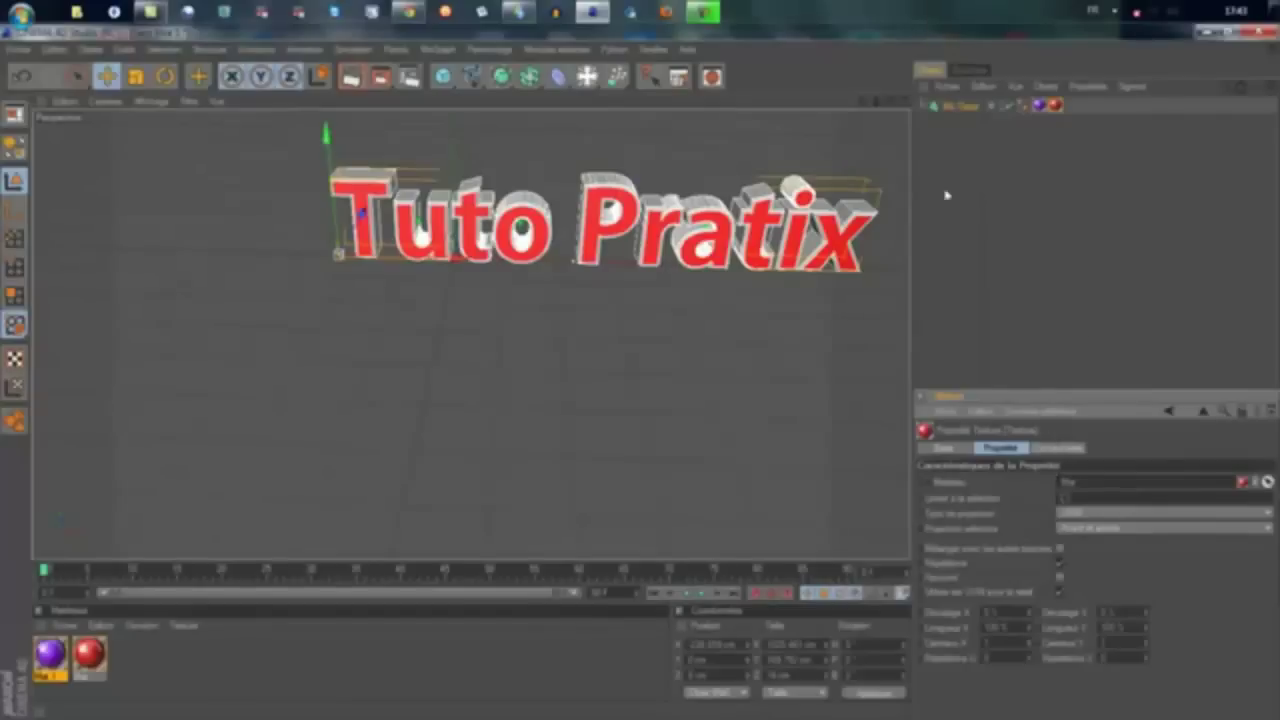
# Step: Delete both the red and purple material tags from the text
pyautogui.click(1040, 106)
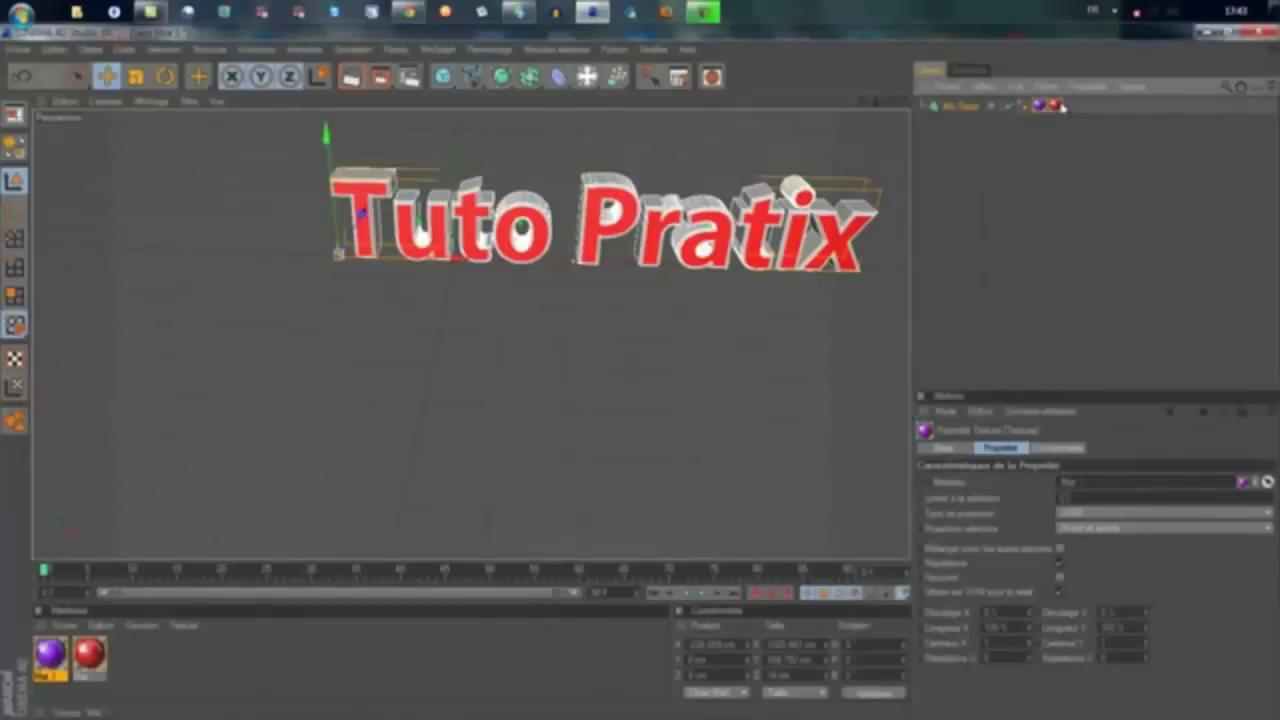
pyautogui.click(1055, 106)
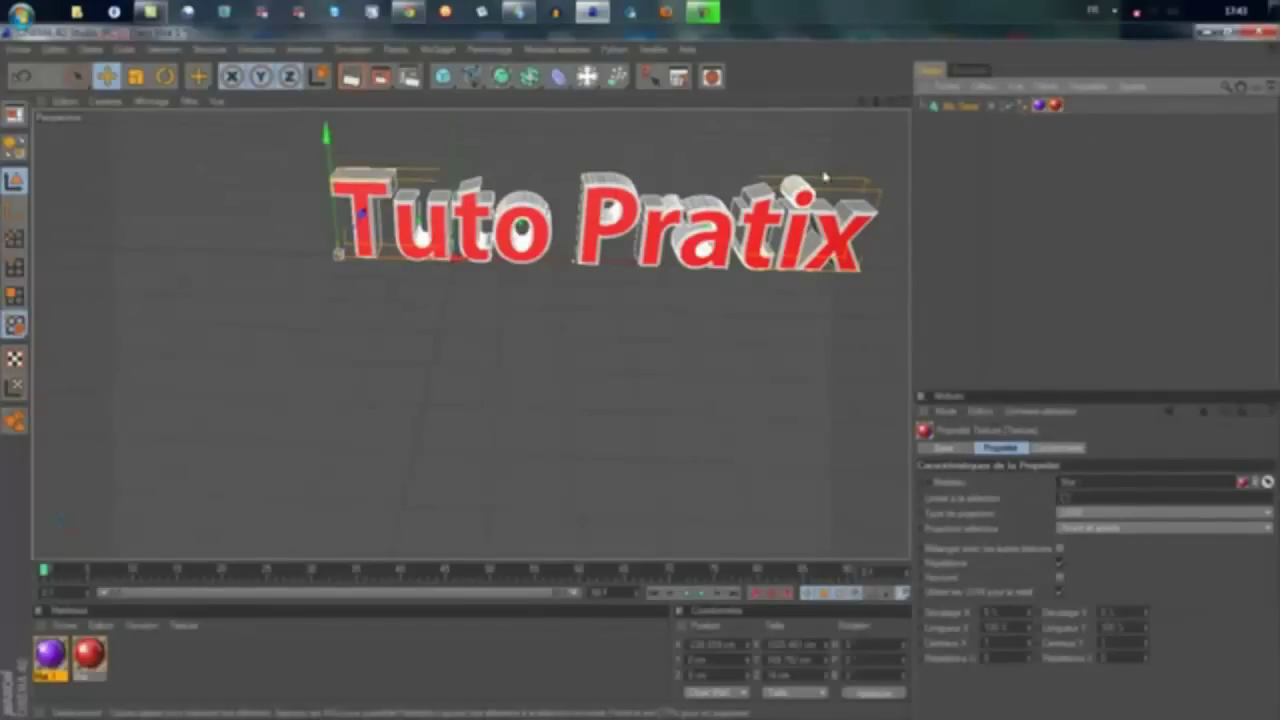
pyautogui.keyDown('alt'); pyautogui.moveTo(790, 190); pyautogui.dragTo(826, 167); pyautogui.keyUp('alt')
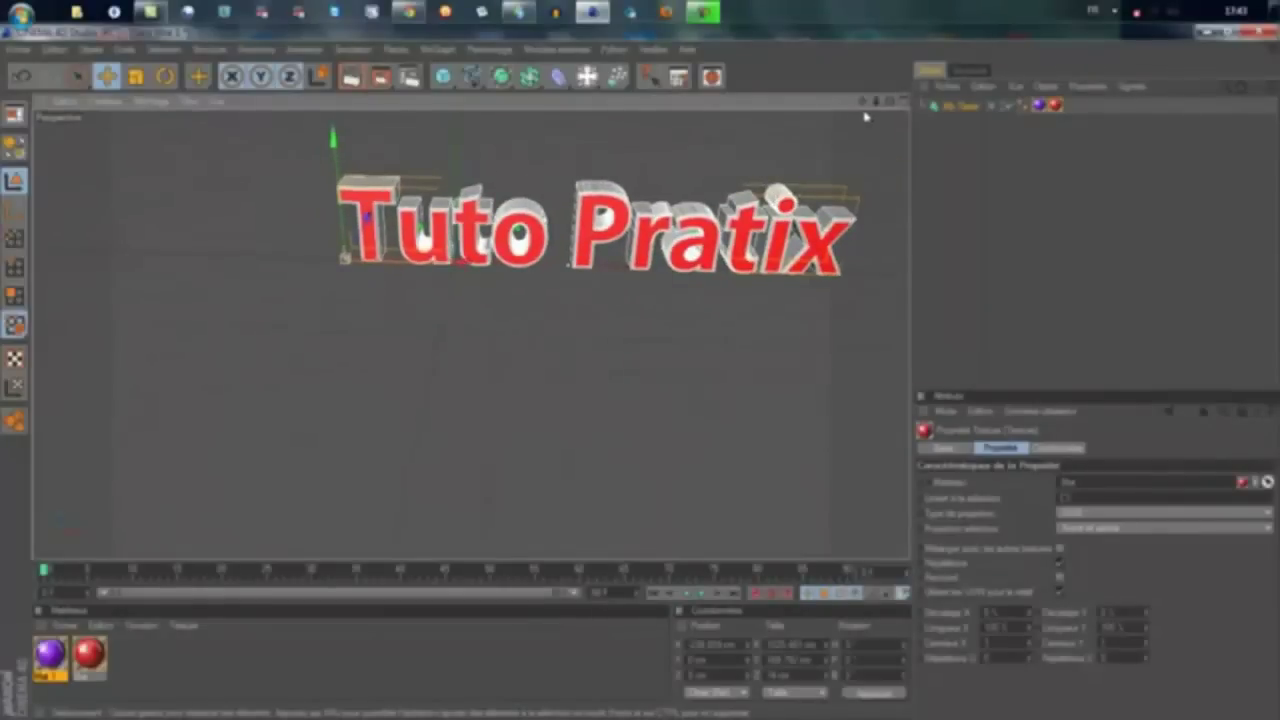
pyautogui.press('Delete')
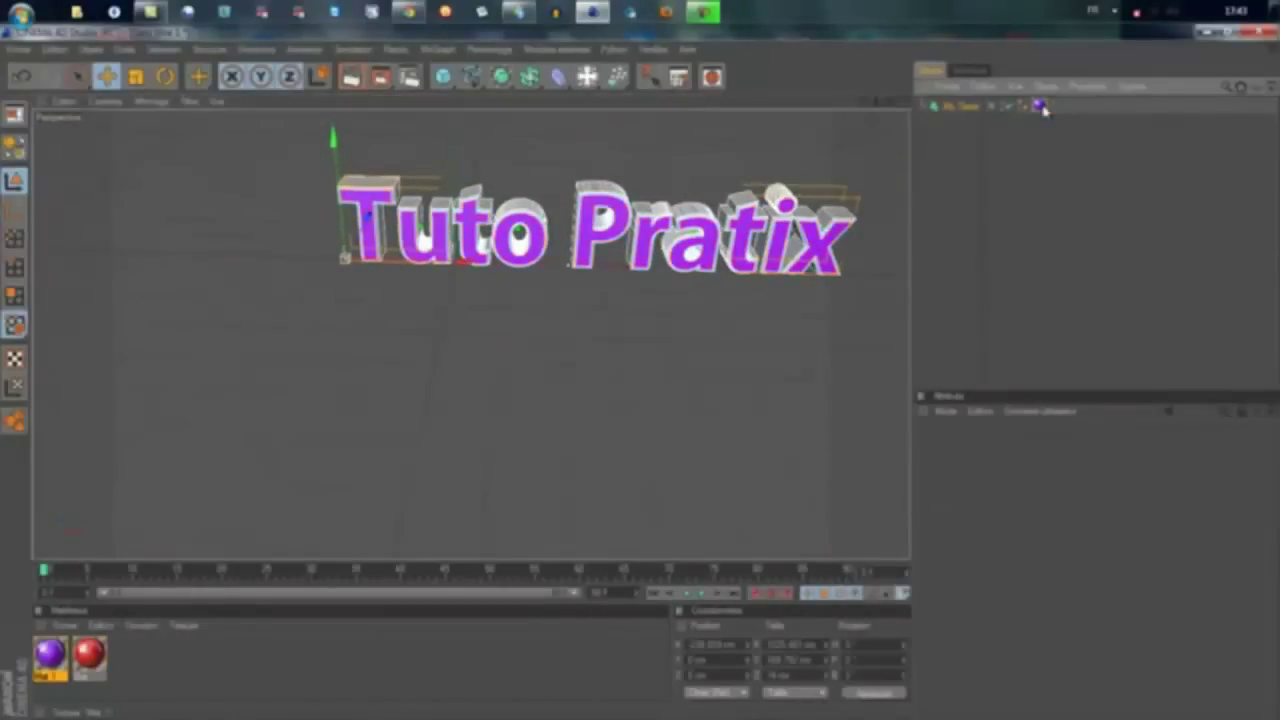
pyautogui.click(1040, 106)
pyautogui.press('Delete')
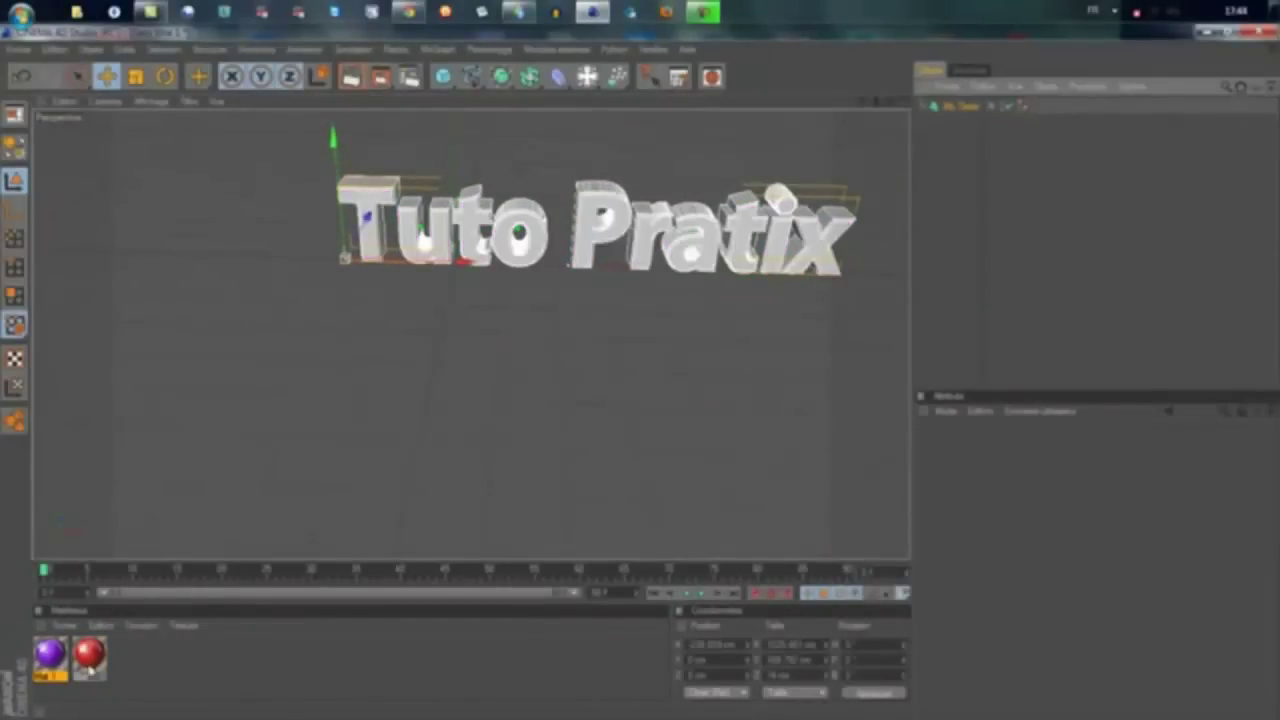
# Step: Reapply red then purple materials and limit the red tag's selection to C1
pyautogui.moveTo(90, 654); pyautogui.dragTo(466, 250)
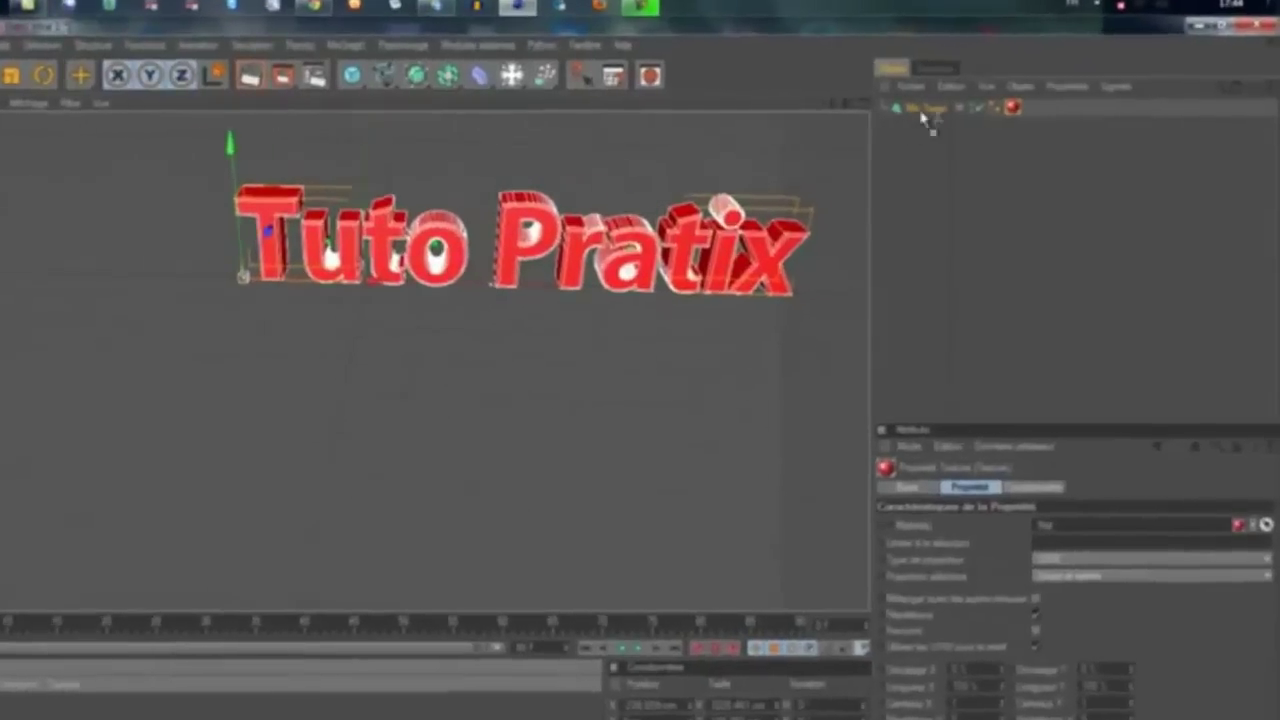
pyautogui.moveTo(50, 654)
pyautogui.mouseDown()
pyautogui.moveTo(960, 110)
pyautogui.moveTo(950, 113)
pyautogui.moveTo(997, 118)
pyautogui.mouseUp()
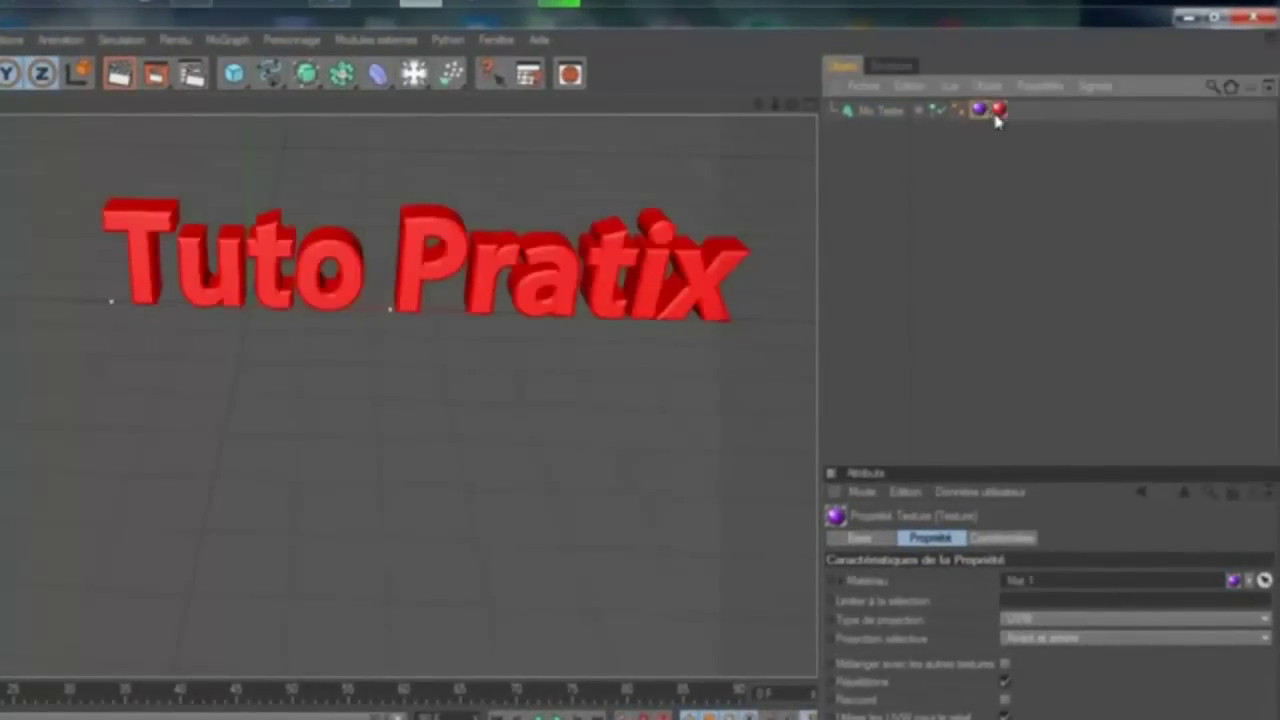
pyautogui.click(997, 114)
pyautogui.click(1082, 600)
pyautogui.write('C')
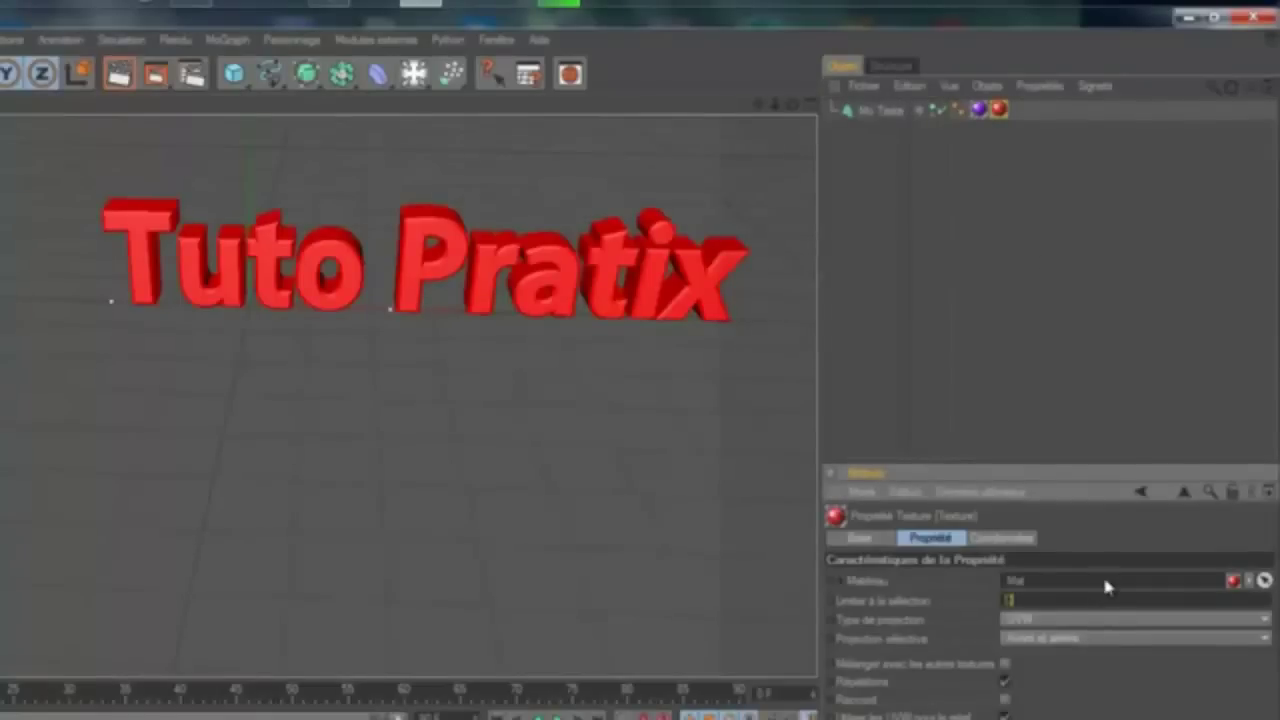
pyautogui.write('1')
pyautogui.press('Return')
# Step: Render a viewport preview of the red-faced, purple-sided text and orbit to check it
pyautogui.click(785, 116)
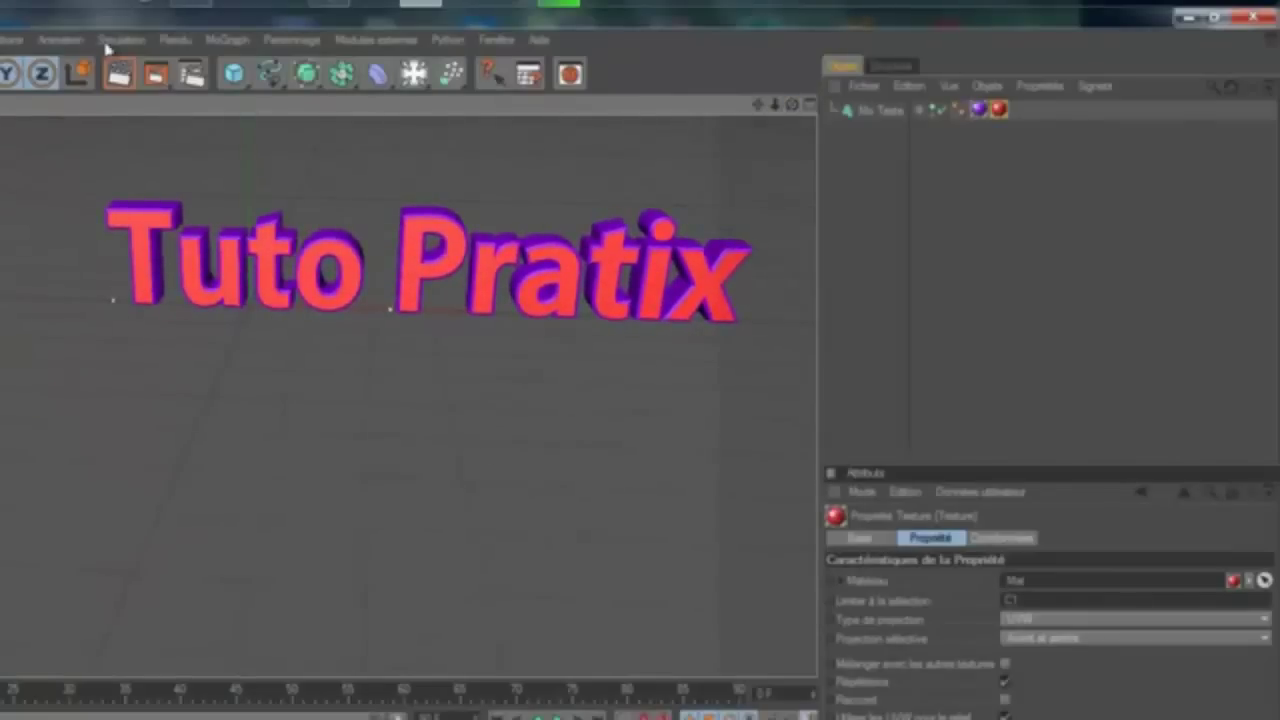
pyautogui.click(171, 66)
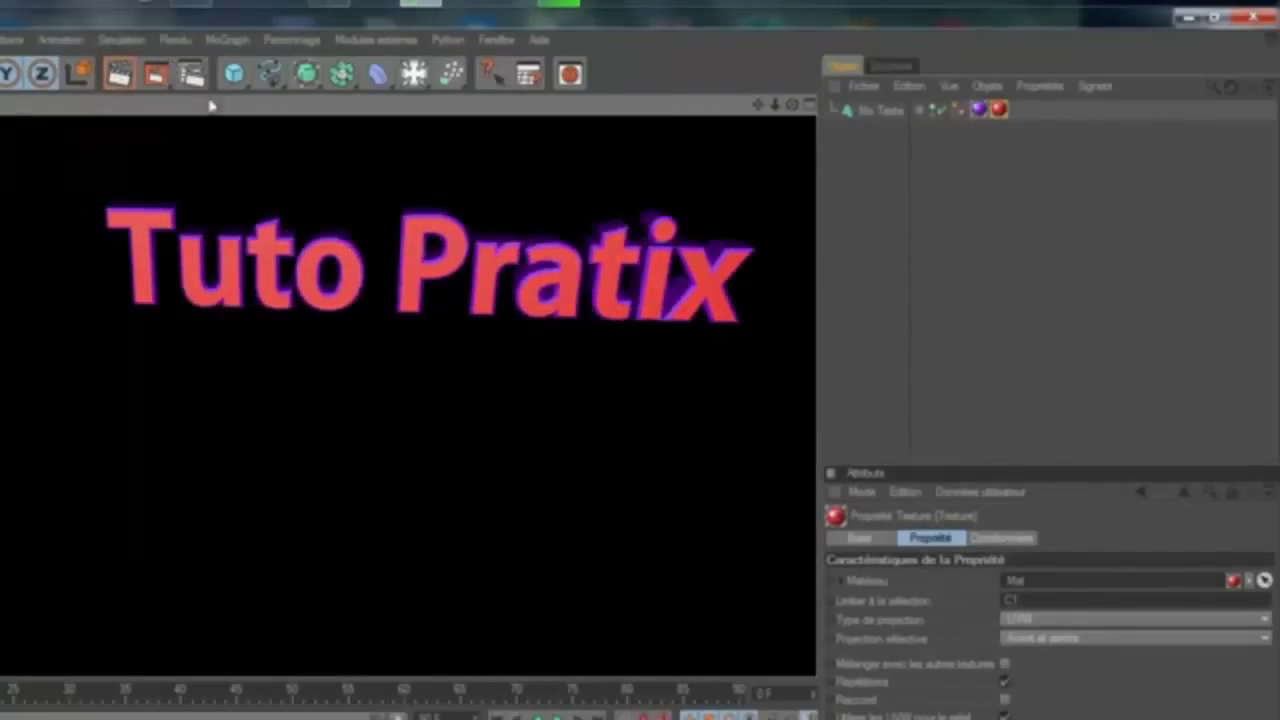
pyautogui.click(420, 353)
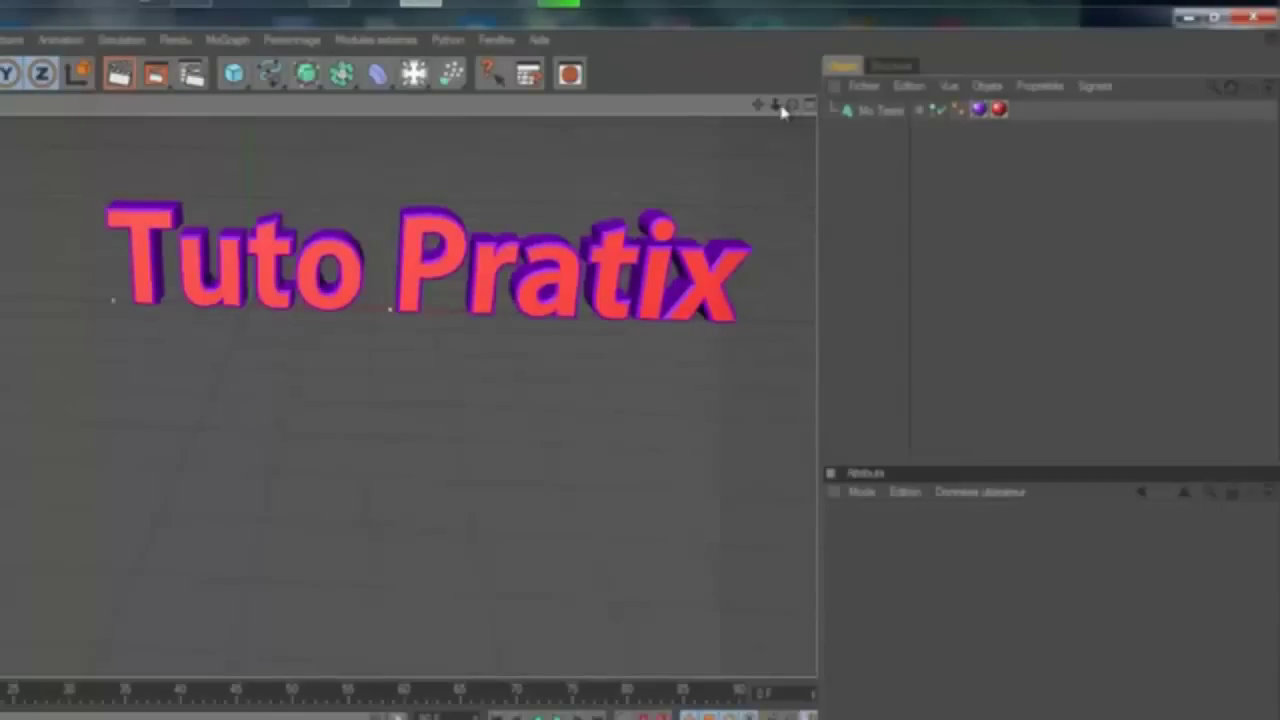
pyautogui.moveTo(793, 107); pyautogui.dragTo(480, 453)
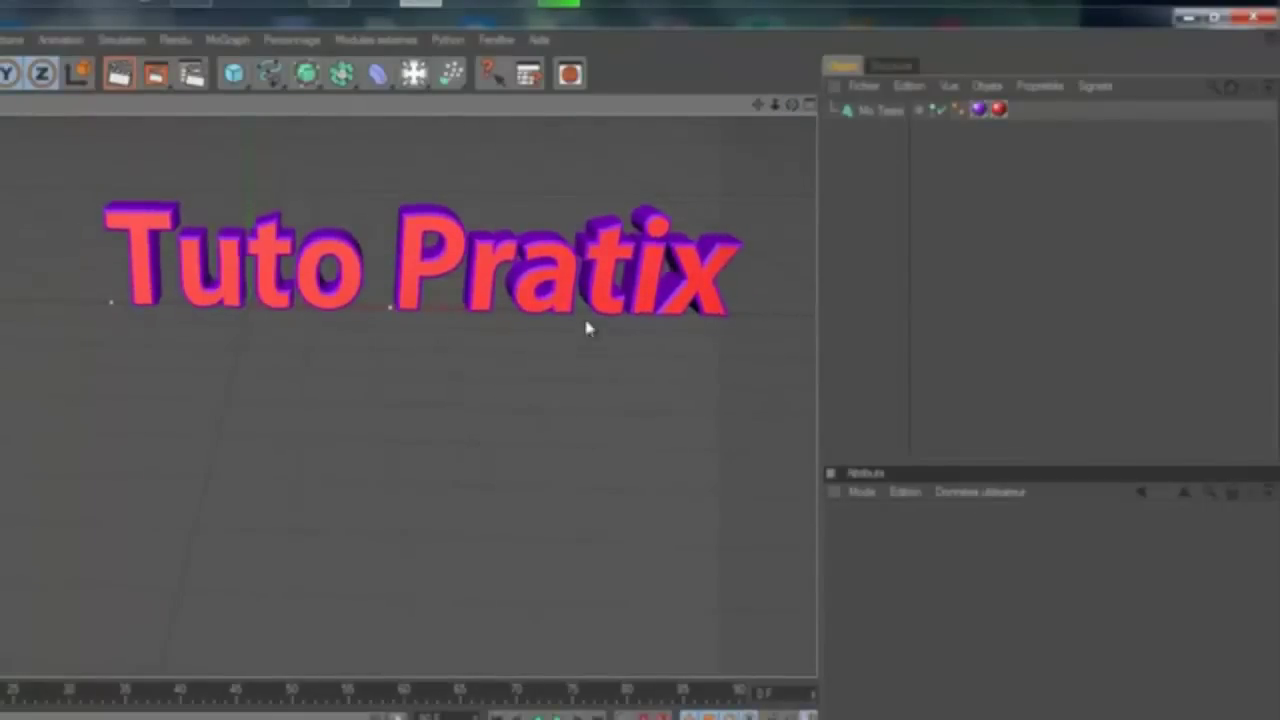
pyautogui.scroll(-2, 580, 325)
pyautogui.scroll(-1, 577, 323)
pyautogui.scroll(2, 577, 323)
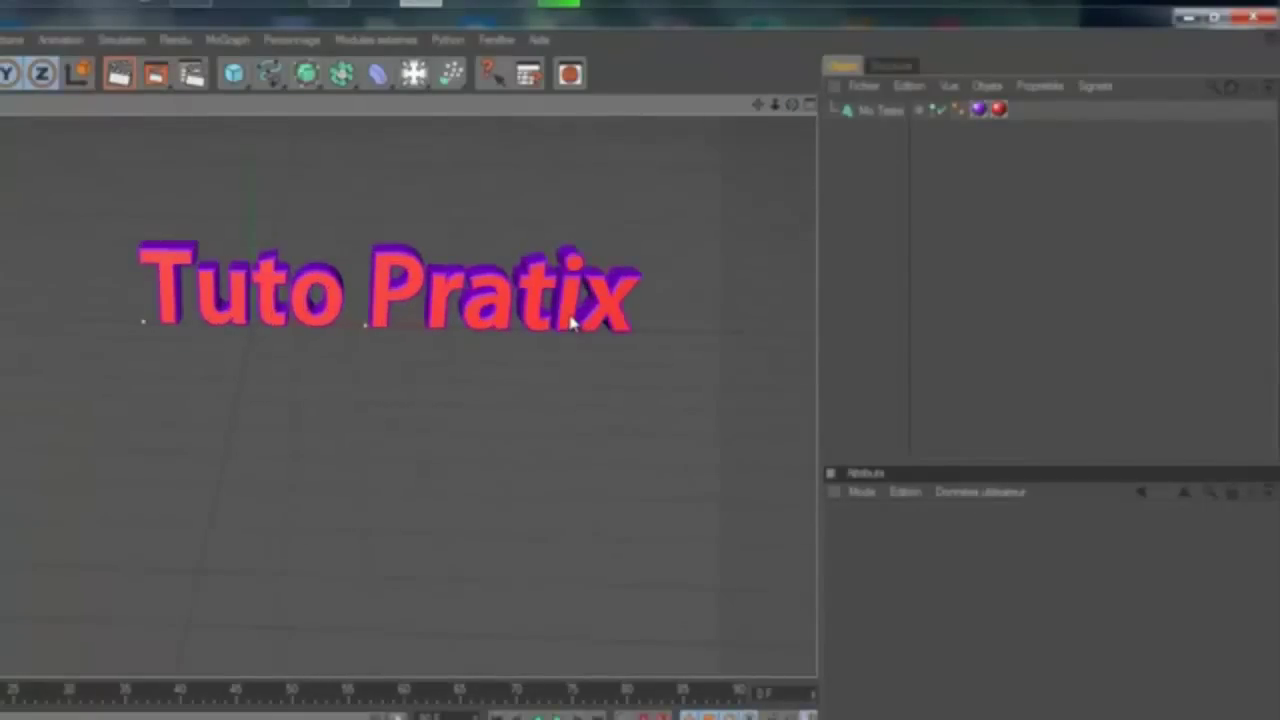
# Step: Add two floor objects from the Environment palette
pyautogui.click(416, 82)
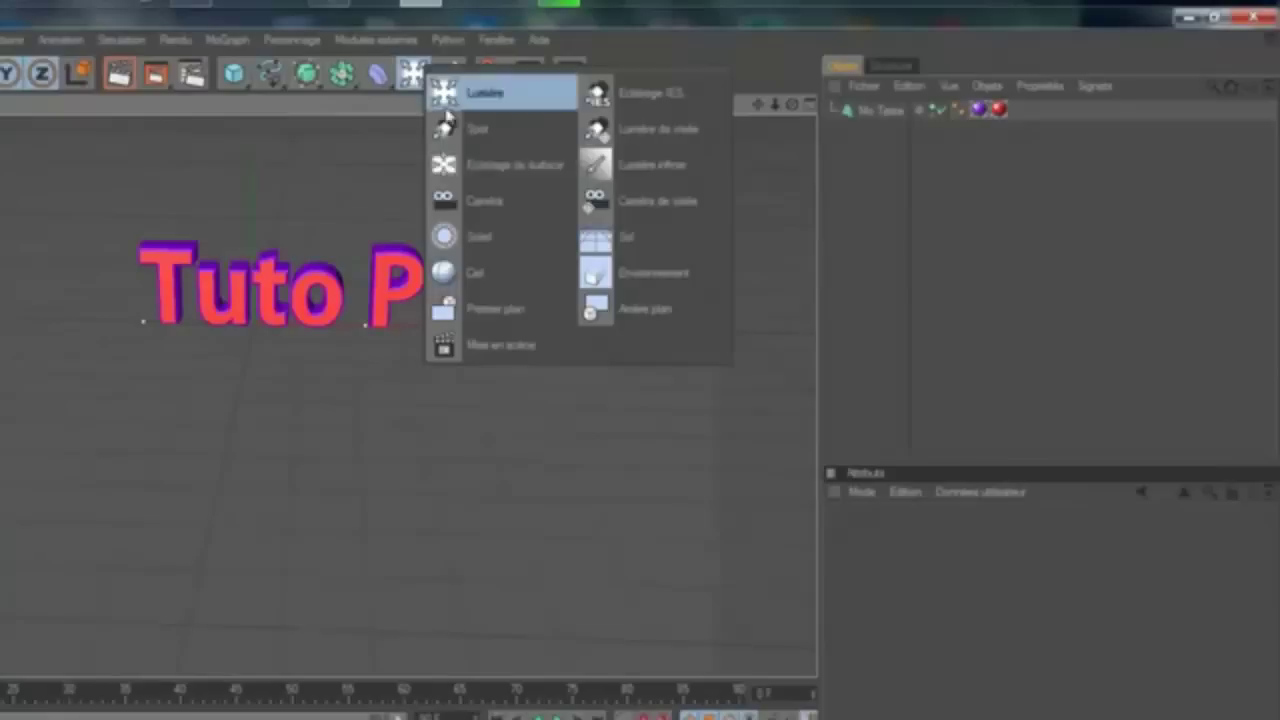
pyautogui.click(636, 248)
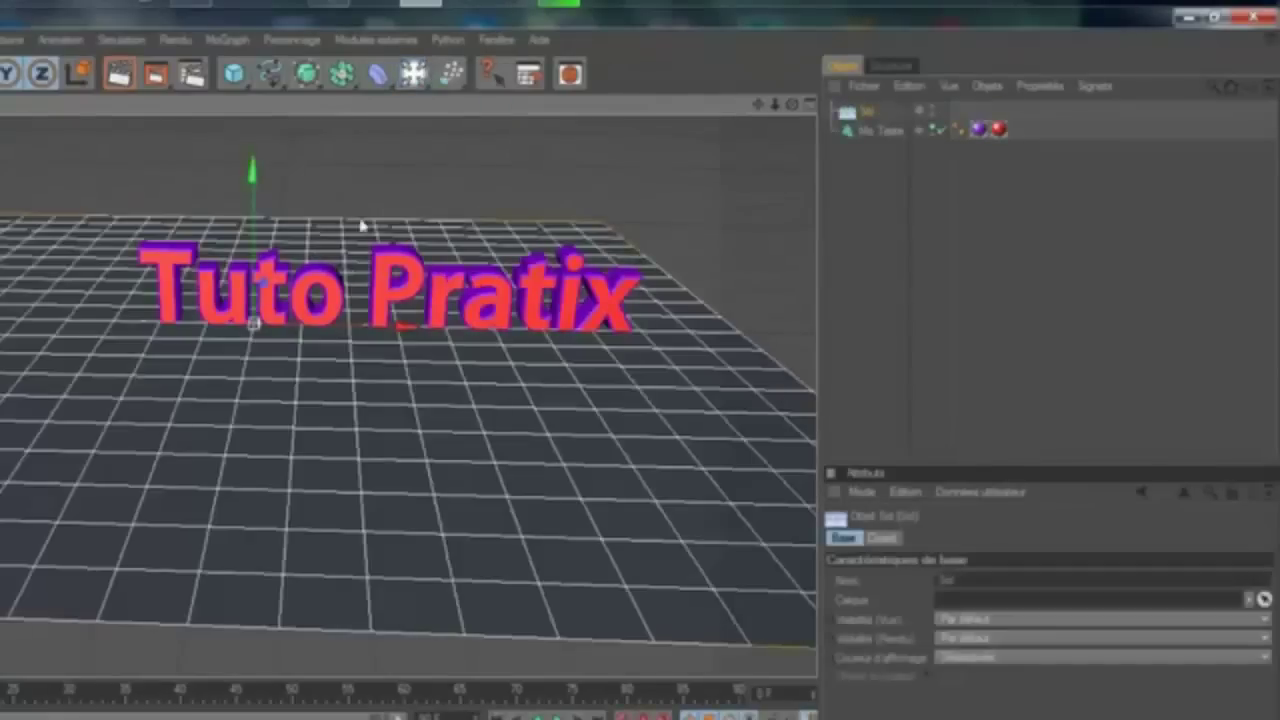
pyautogui.click(416, 80)
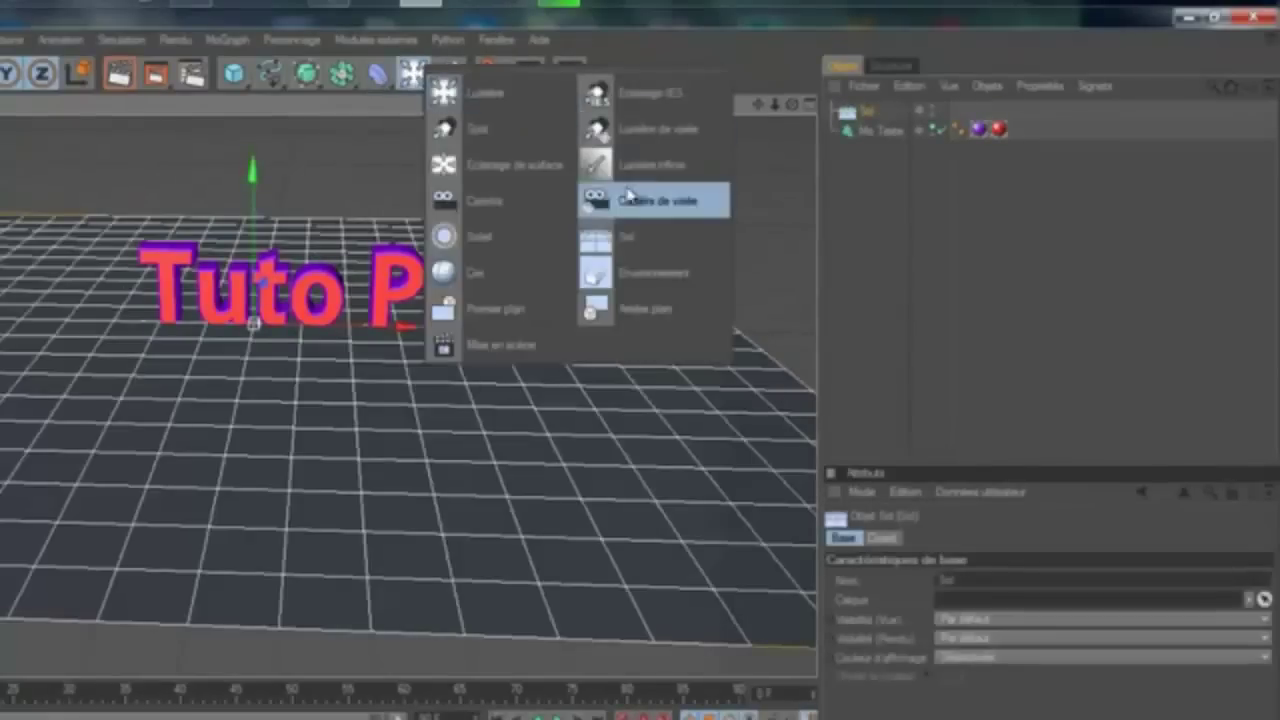
pyautogui.click(628, 246)
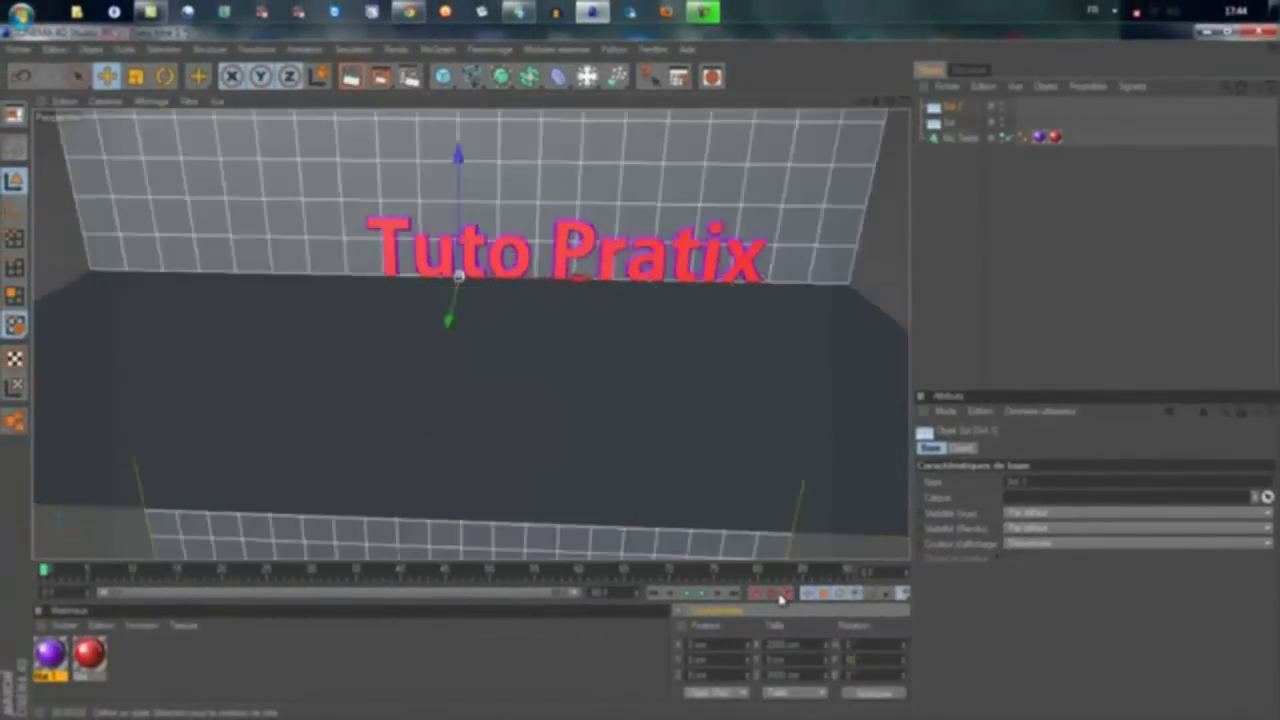
# Step: Push the upright second floor back behind the text as a back wall
pyautogui.keyDown('alt'); pyautogui.moveTo(554, 280); pyautogui.dragTo(531, 293); pyautogui.keyUp('alt')
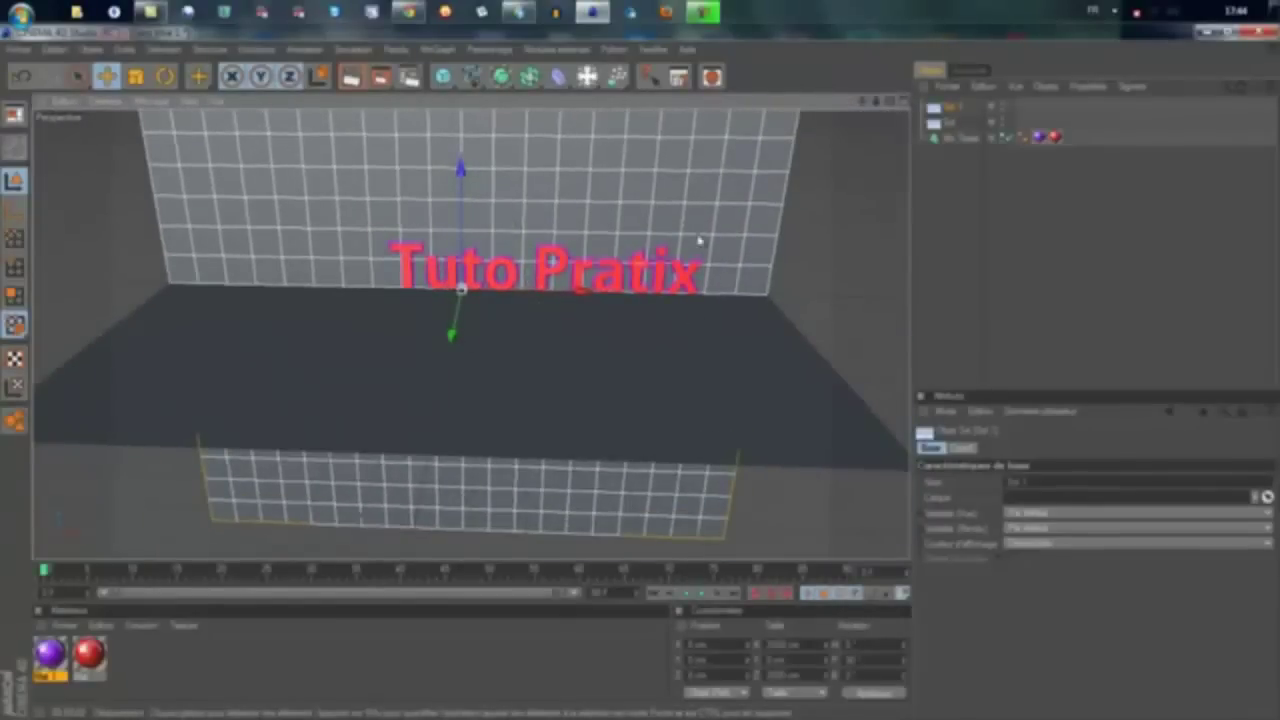
pyautogui.moveTo(455, 341); pyautogui.dragTo(648, 368)
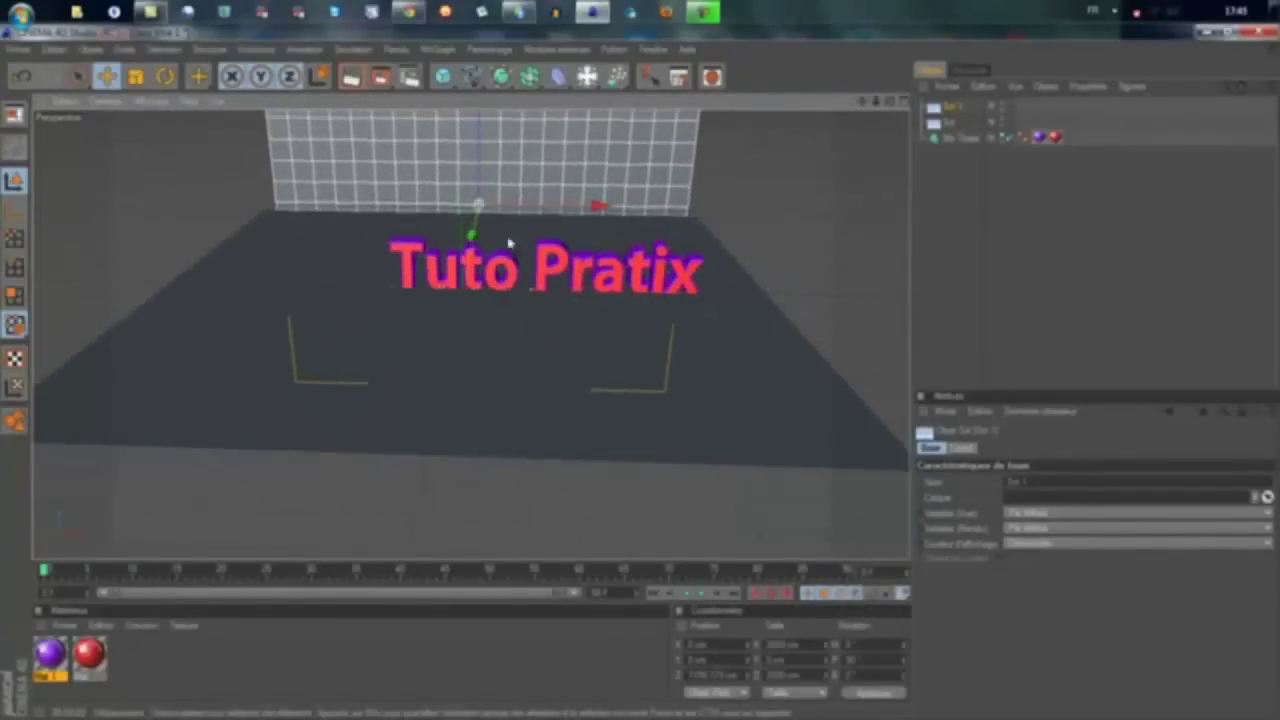
pyautogui.scroll(2, 573, 486)
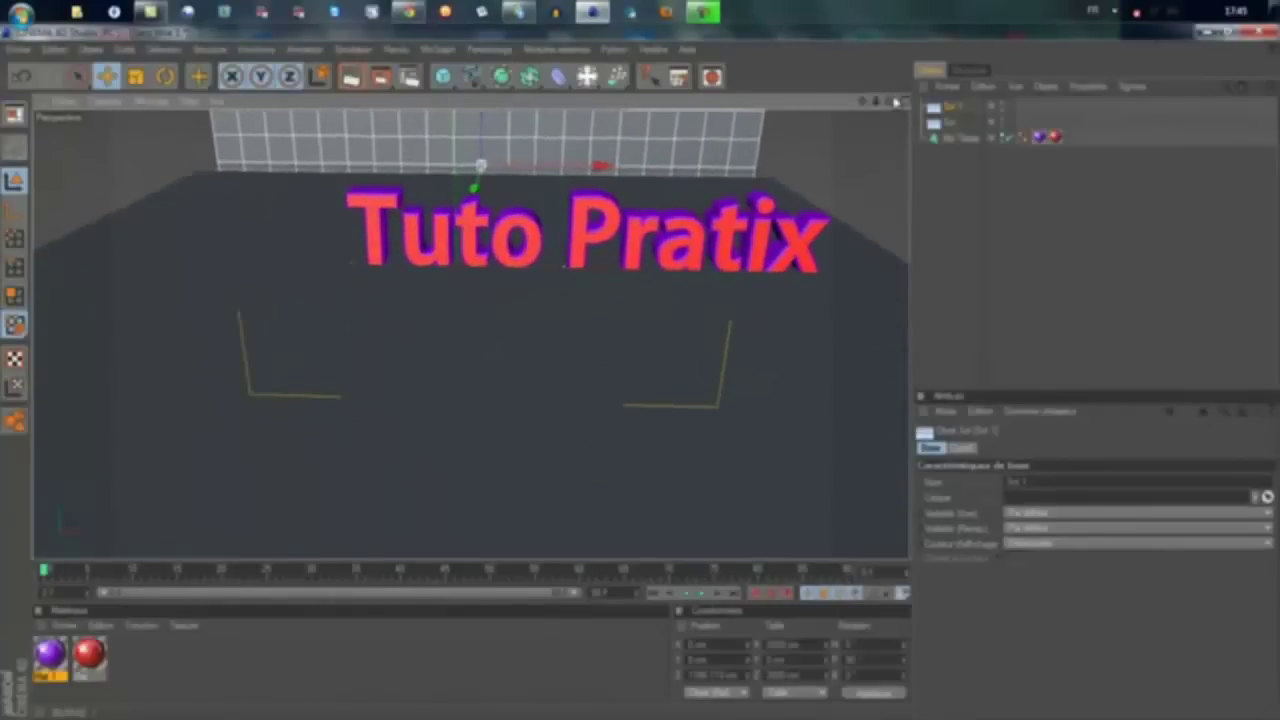
pyautogui.moveTo(864, 107); pyautogui.dragTo(856, 109)
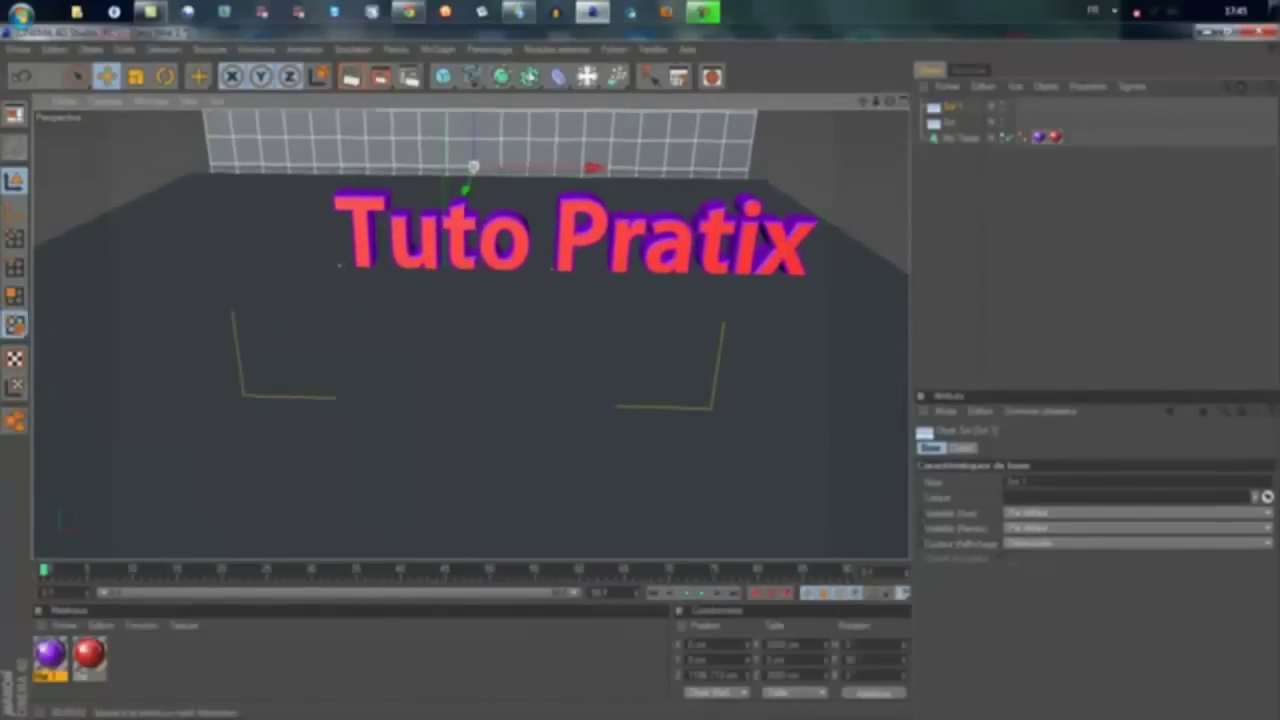
# Step: Preview-render the scene, then tilt the view down onto the text and floor
pyautogui.click(350, 78)
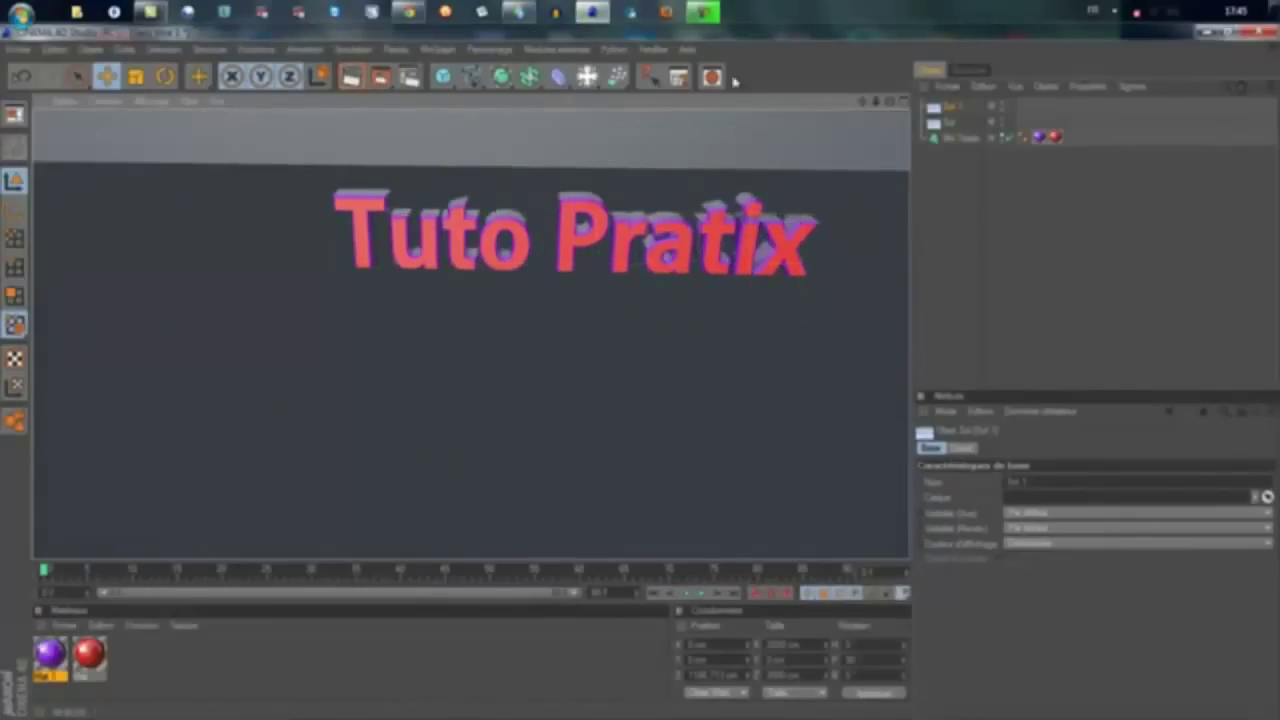
pyautogui.click(578, 148)
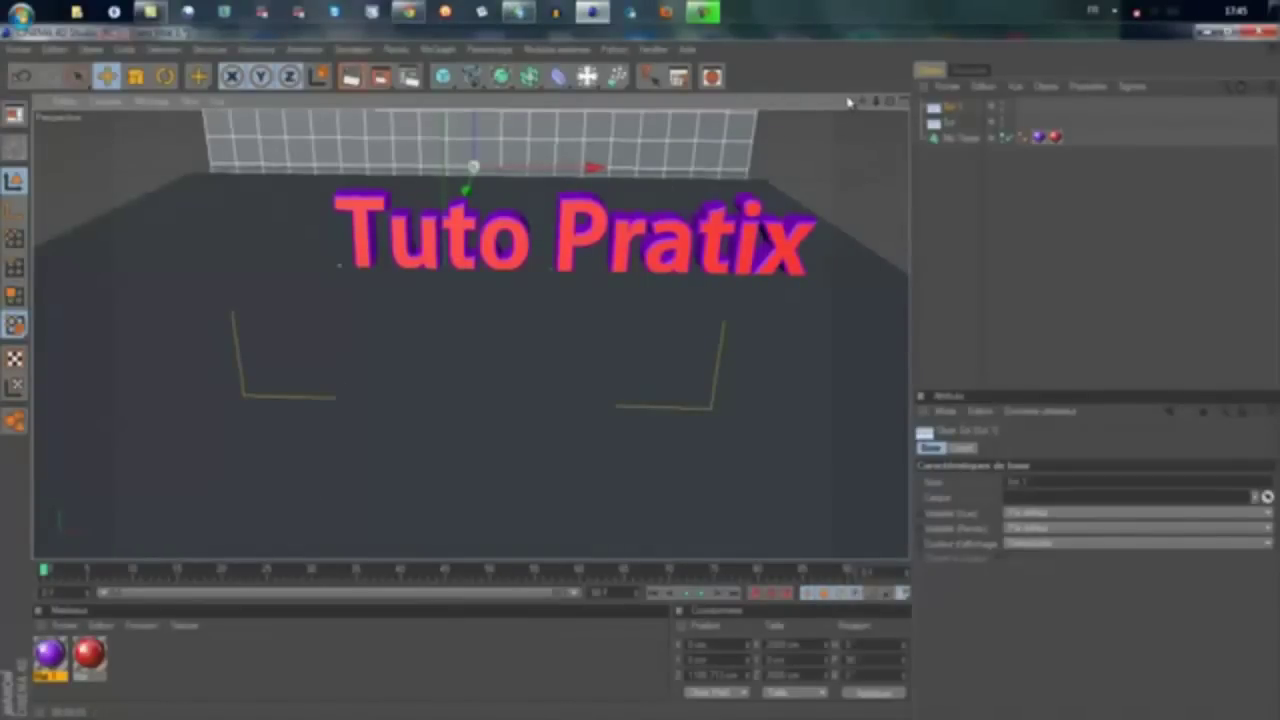
pyautogui.moveTo(634, 371)
pyautogui.keyDown('alt'); pyautogui.mouseDown()
pyautogui.moveTo(643, 380)
pyautogui.moveTo(624, 380)
pyautogui.moveTo(637, 380)
pyautogui.mouseUp(); pyautogui.keyUp('alt')
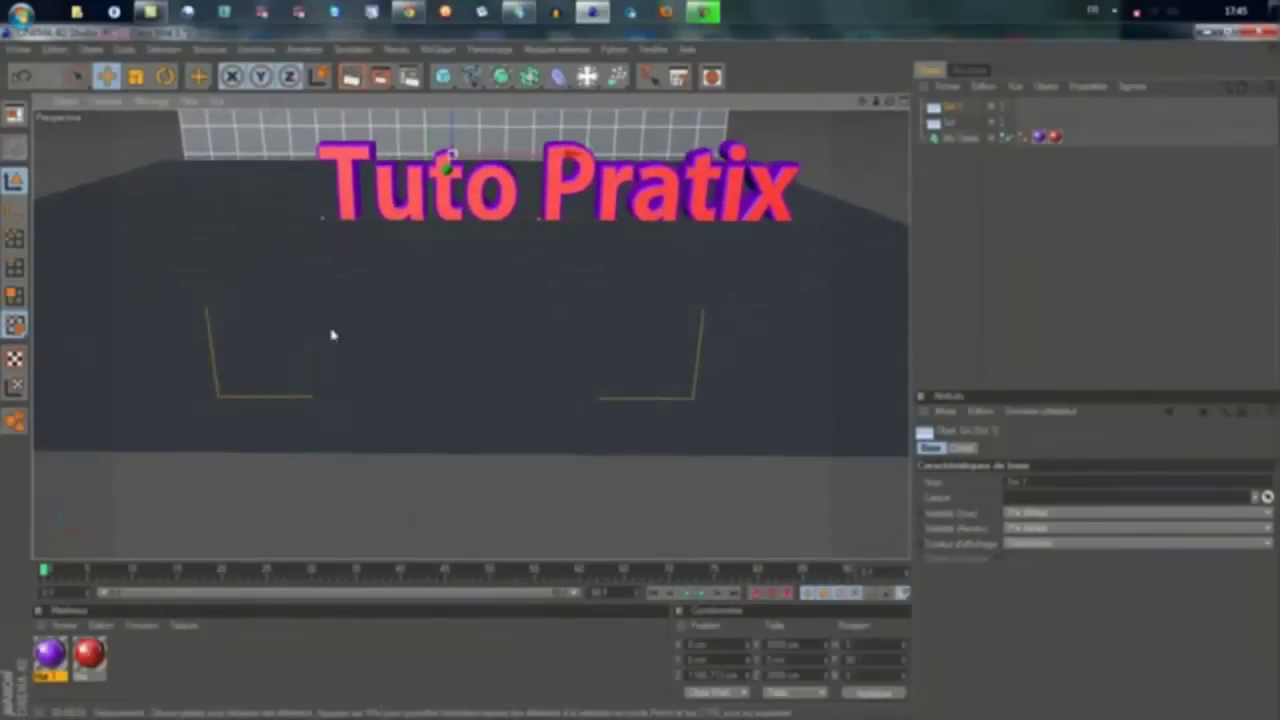
pyautogui.click(220, 667)
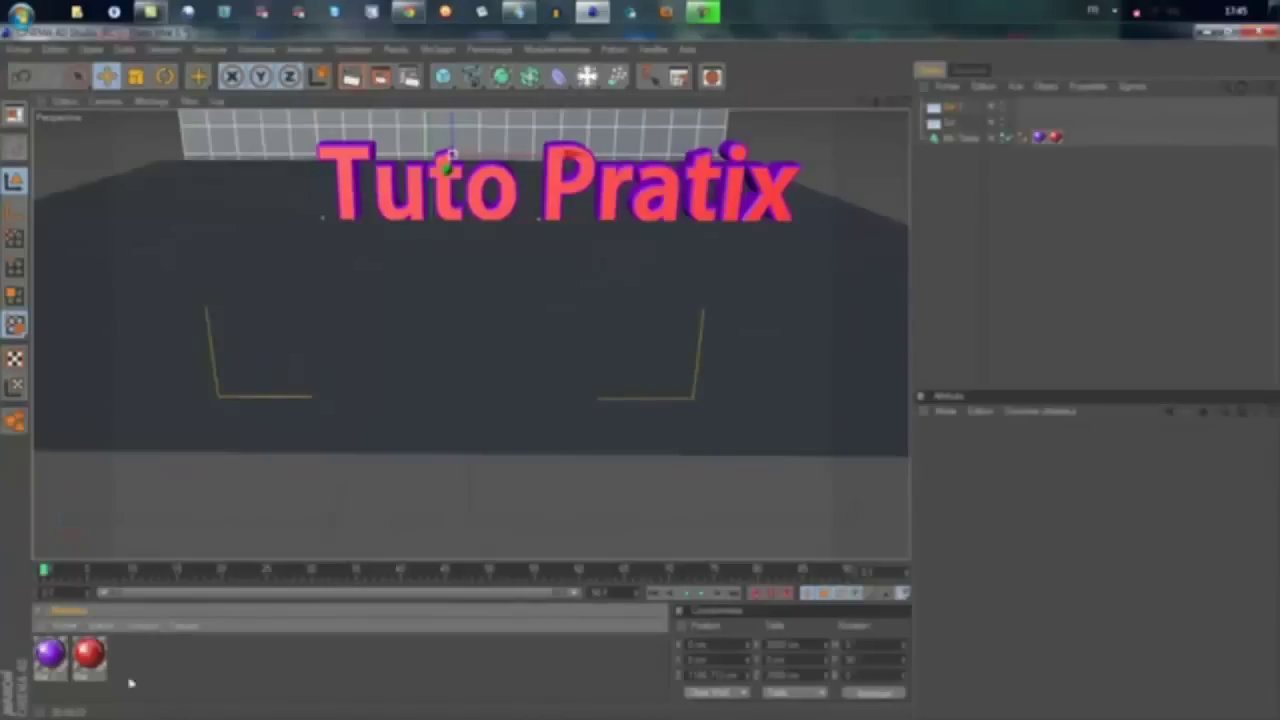
# Step: Create a new material and set its colour to white
pyautogui.doubleClick(191, 691)
pyautogui.click(47, 665)
pyautogui.doubleClick(52, 660)
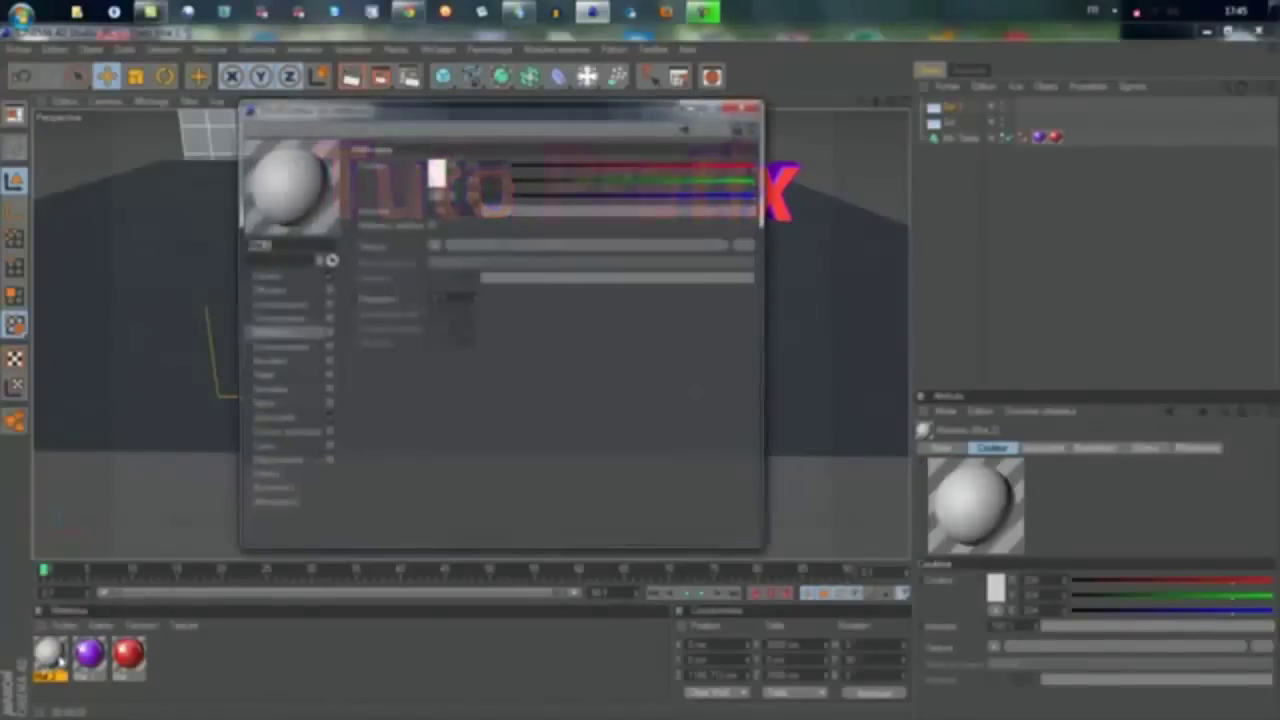
pyautogui.click(277, 279)
pyautogui.click(426, 172)
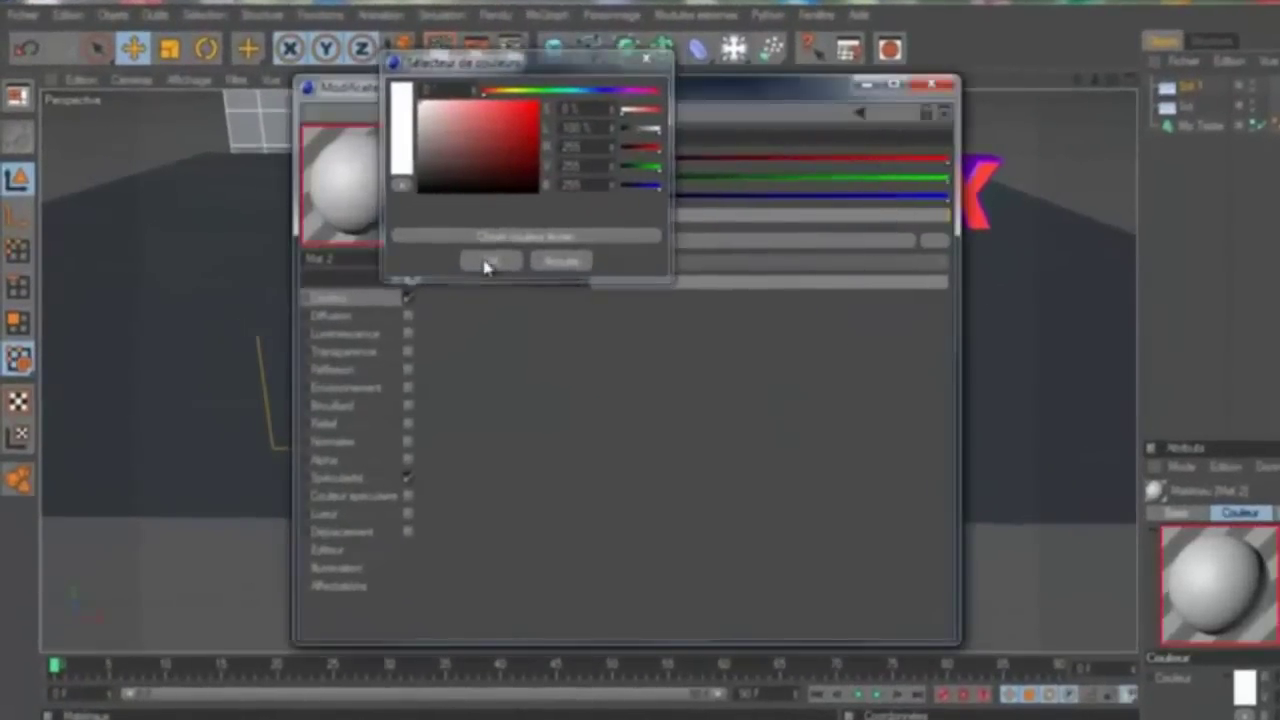
pyautogui.click(485, 263)
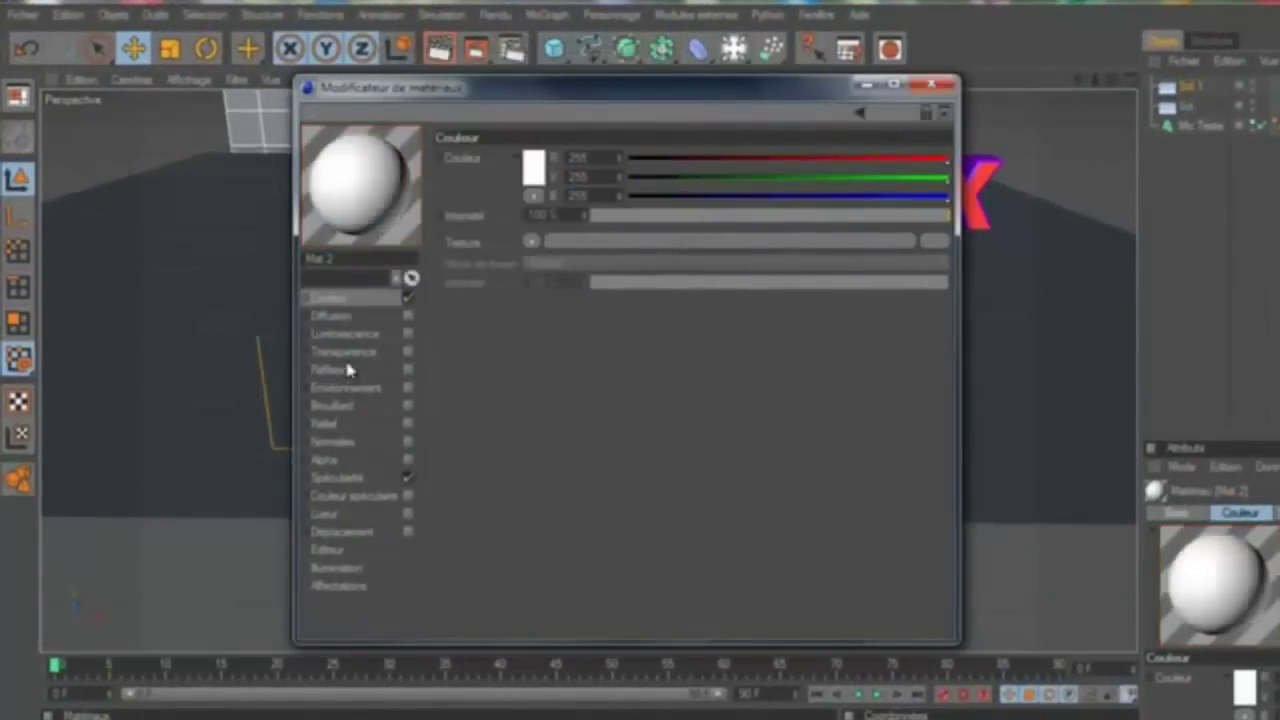
# Step: Enable the material's reflection at about 50% with a Dégradé gradient texture
pyautogui.click(348, 370)
pyautogui.click(408, 370)
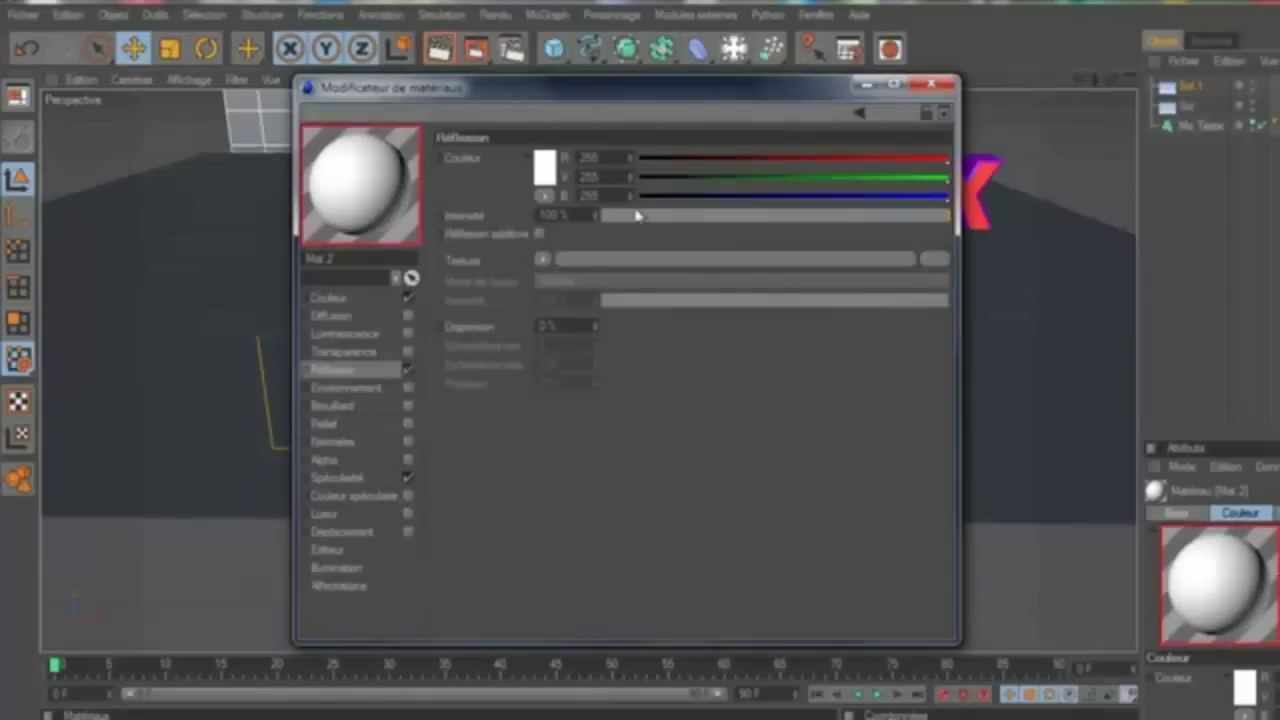
pyautogui.click(778, 222)
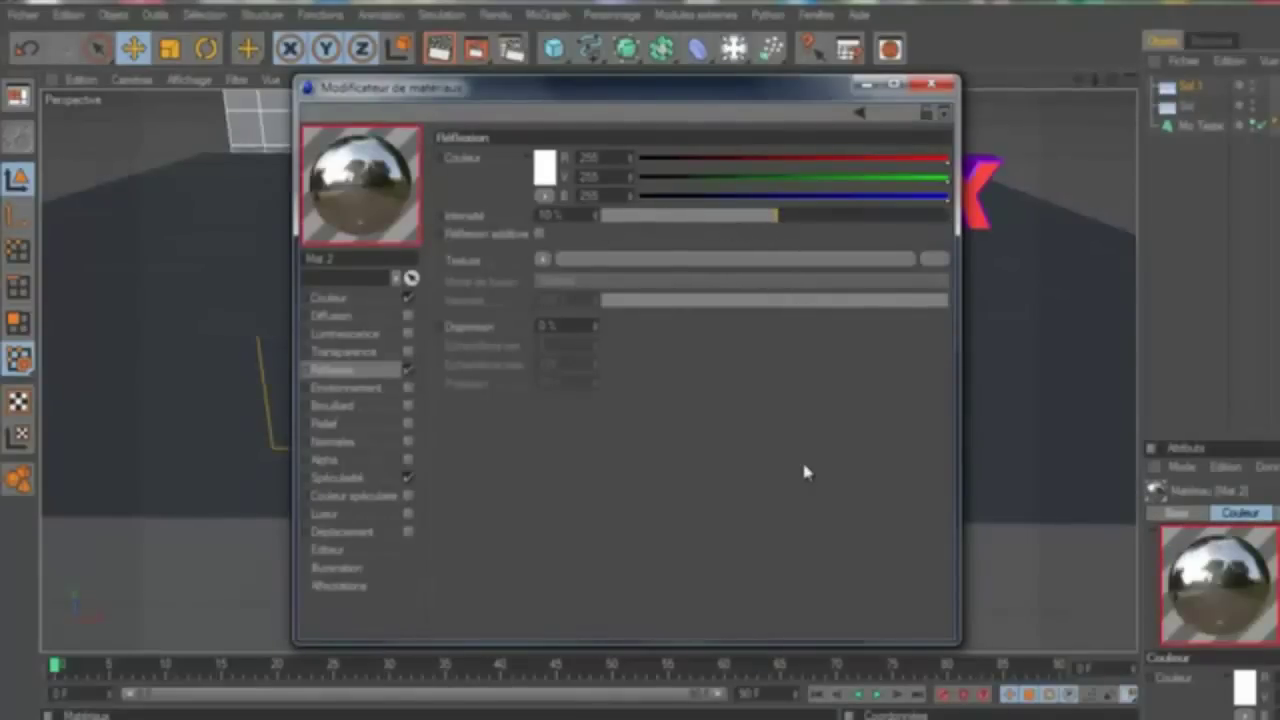
pyautogui.click(541, 259)
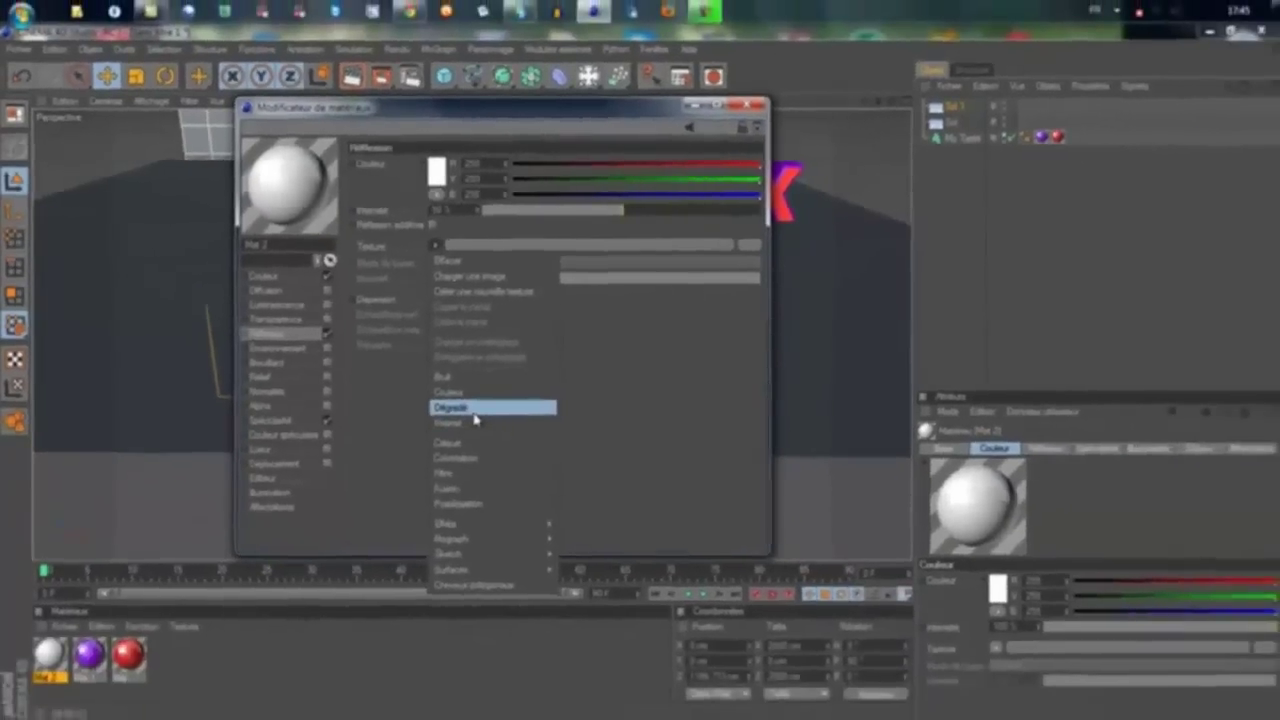
pyautogui.click(474, 412)
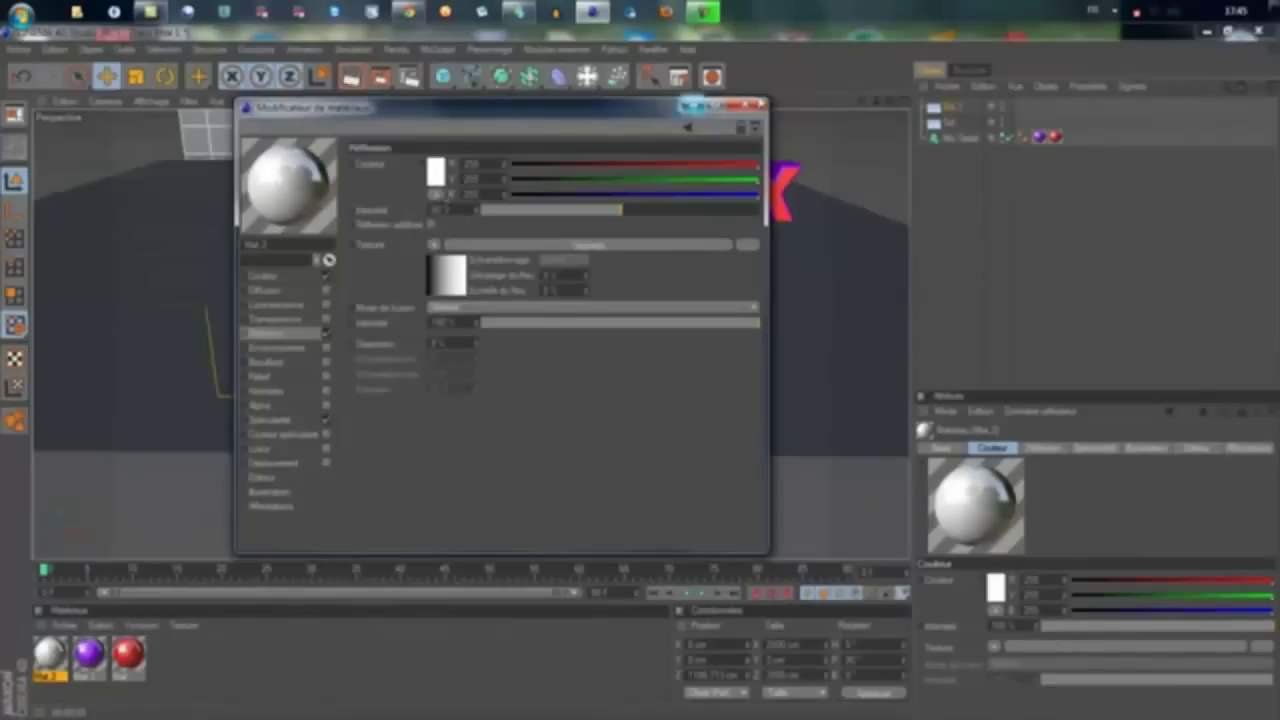
pyautogui.click(755, 105)
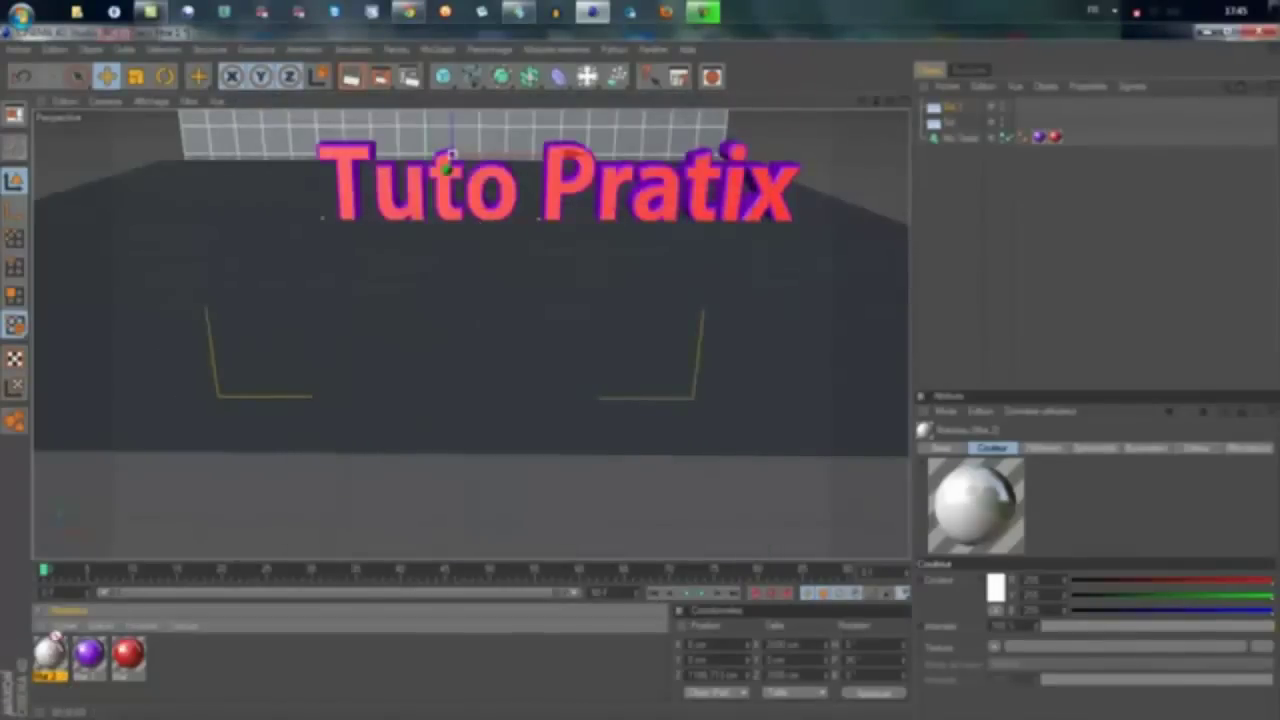
# Step: Apply the white reflective material to the floor and preview the text's reflection
pyautogui.moveTo(56, 638); pyautogui.dragTo(407, 364)
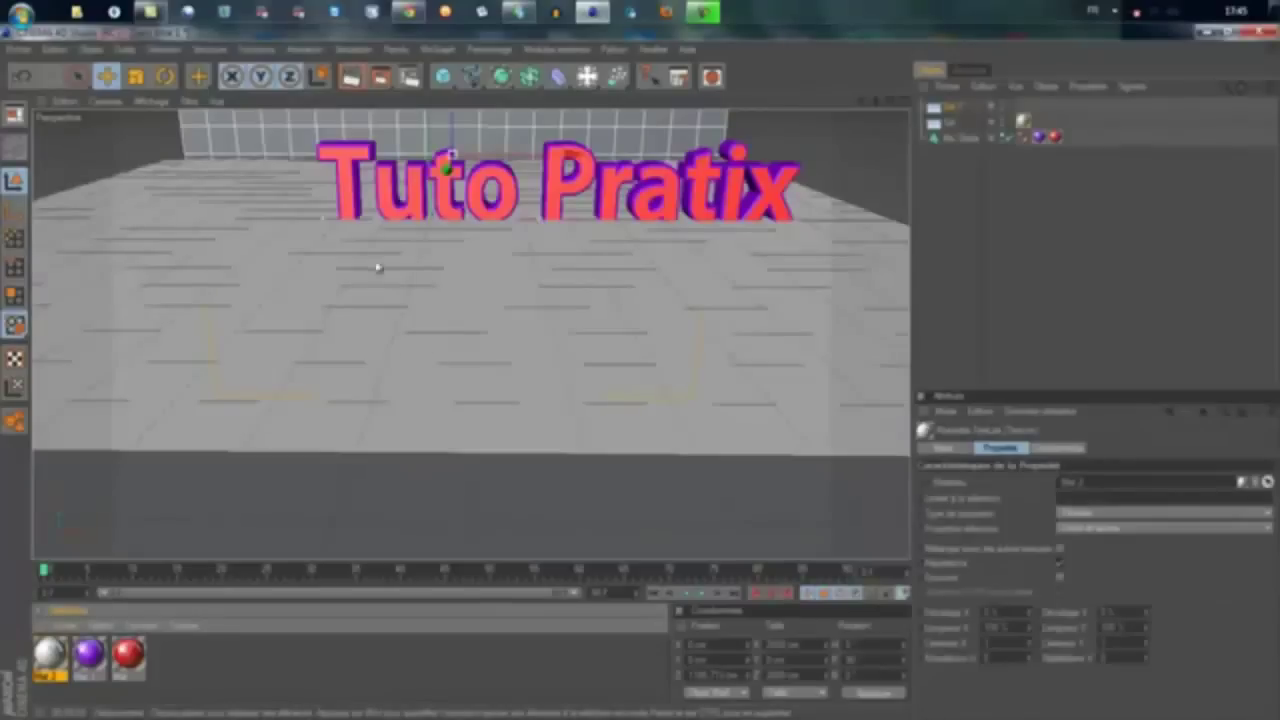
pyautogui.click(355, 79)
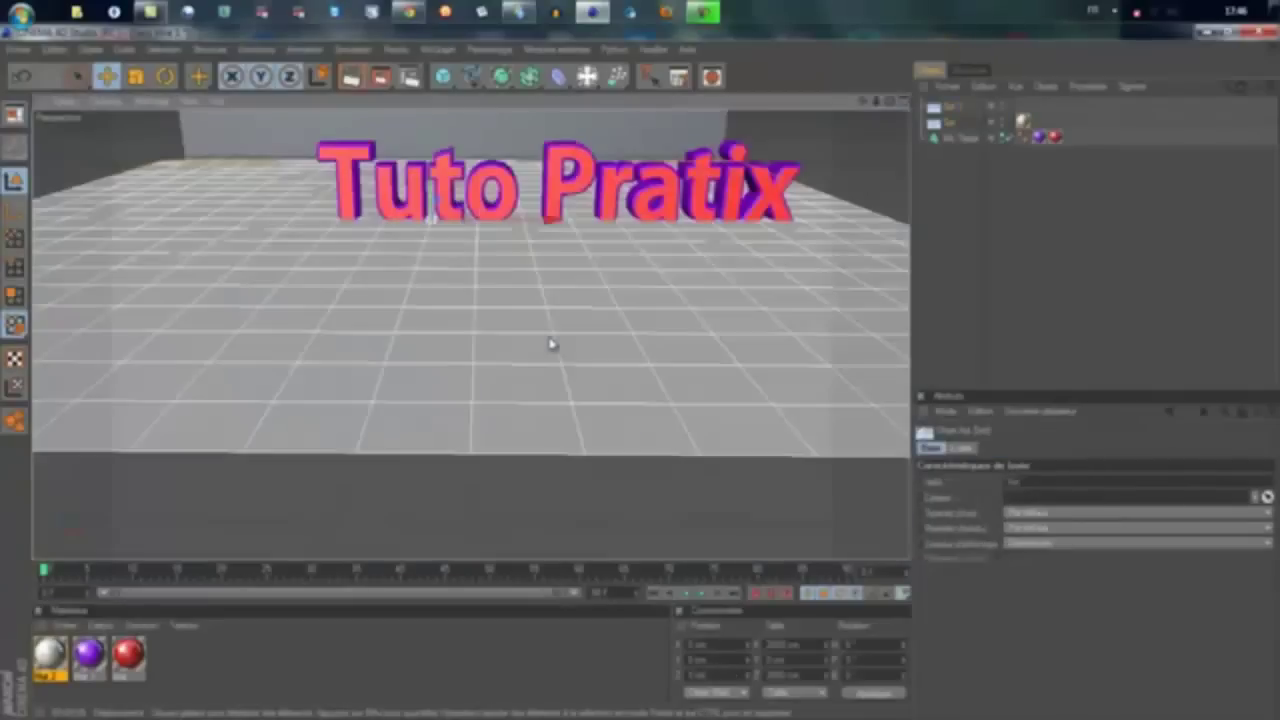
pyautogui.click(549, 346)
pyautogui.scroll(2, 394, 342)
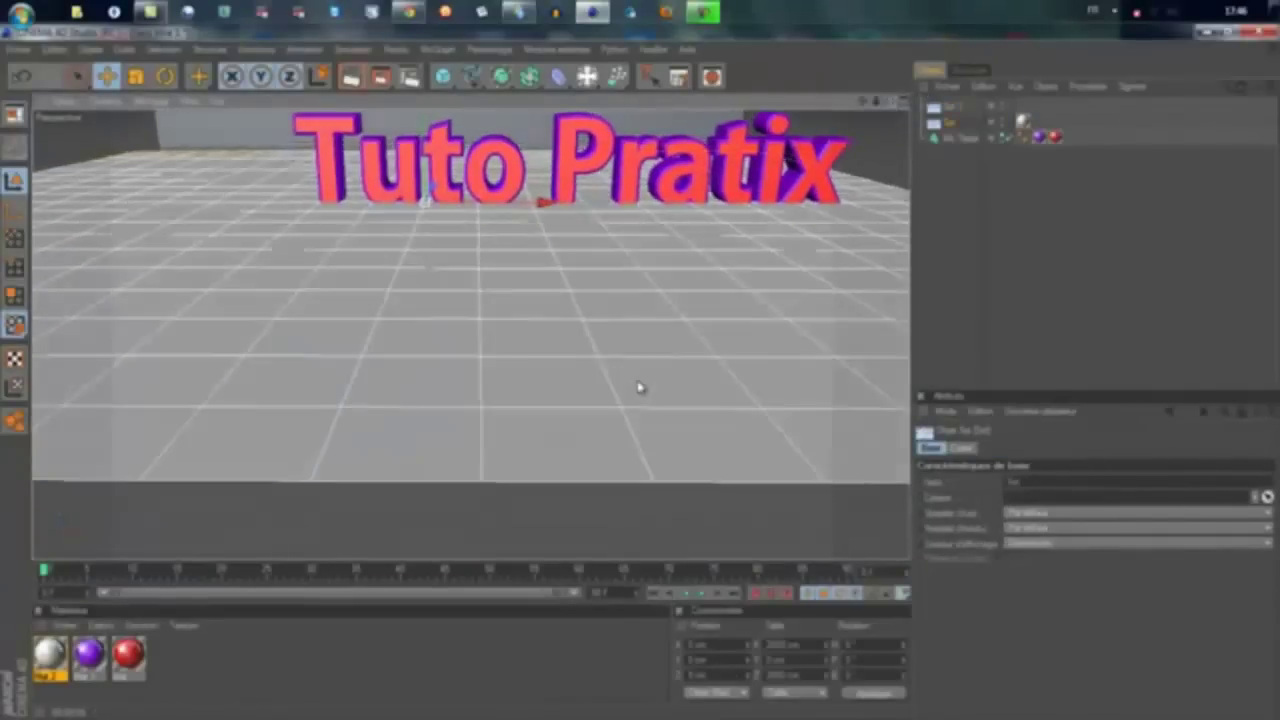
pyautogui.keyDown('alt'); pyautogui.moveTo(640, 389); pyautogui.dragTo(643, 378); pyautogui.keyUp('alt')
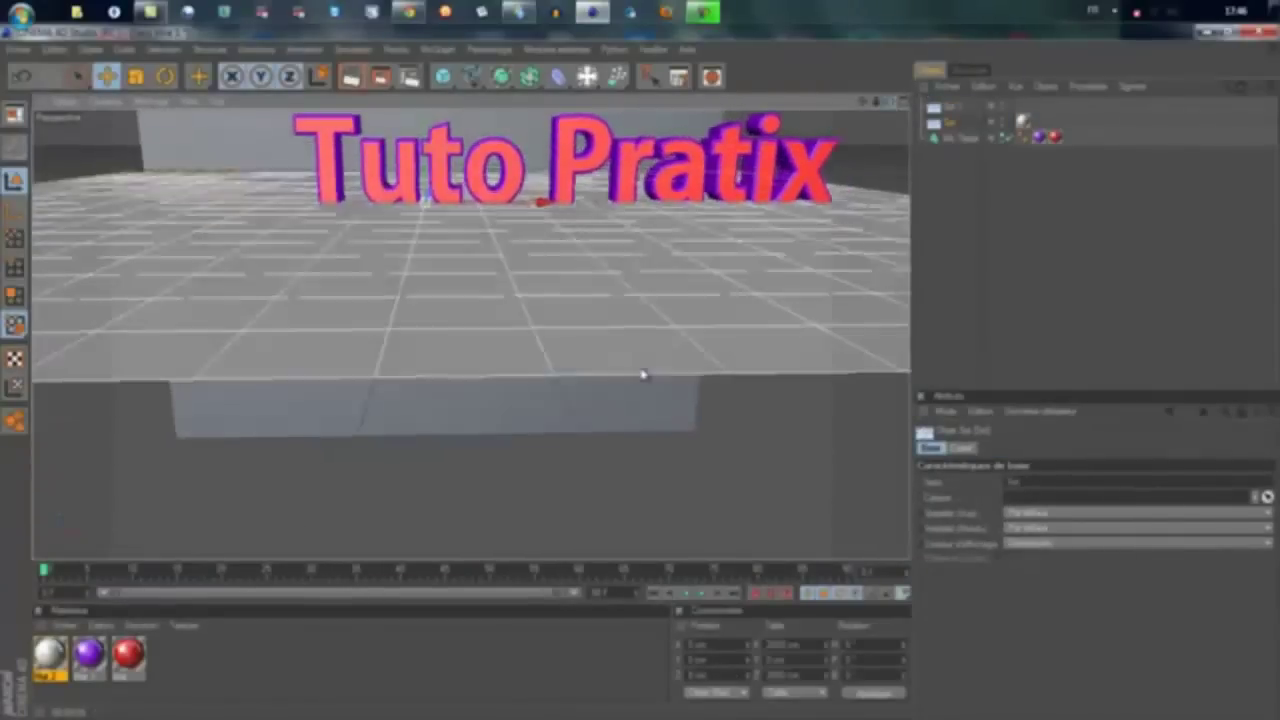
pyautogui.moveTo(865, 106); pyautogui.dragTo(865, 110)
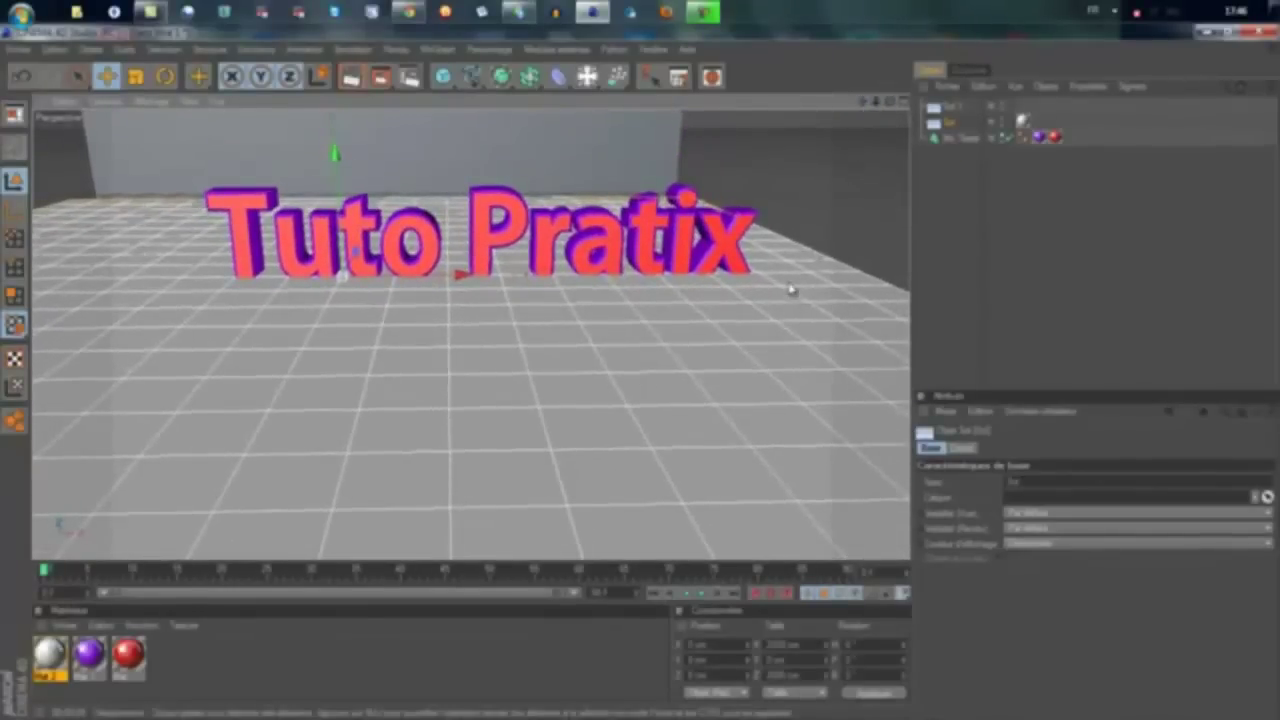
# Step: Add a sphere and place it above the floor behind the letters 'ix'
pyautogui.click(453, 80)
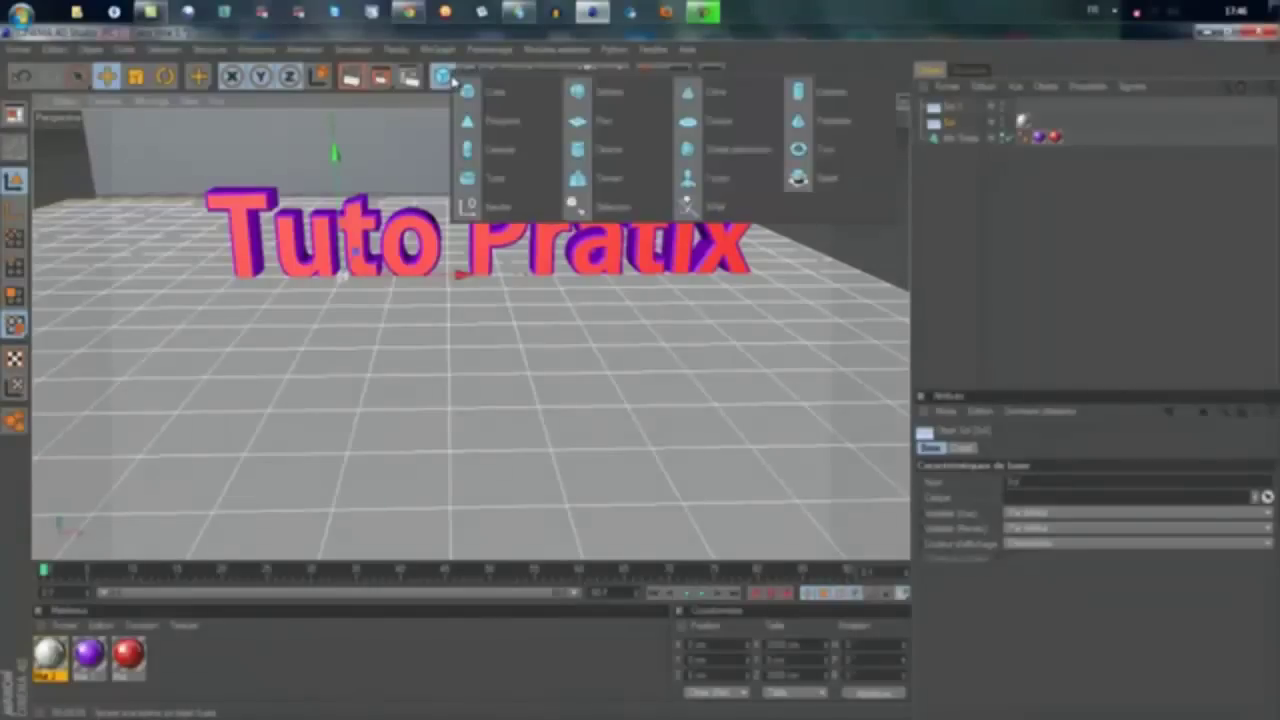
pyautogui.click(598, 94)
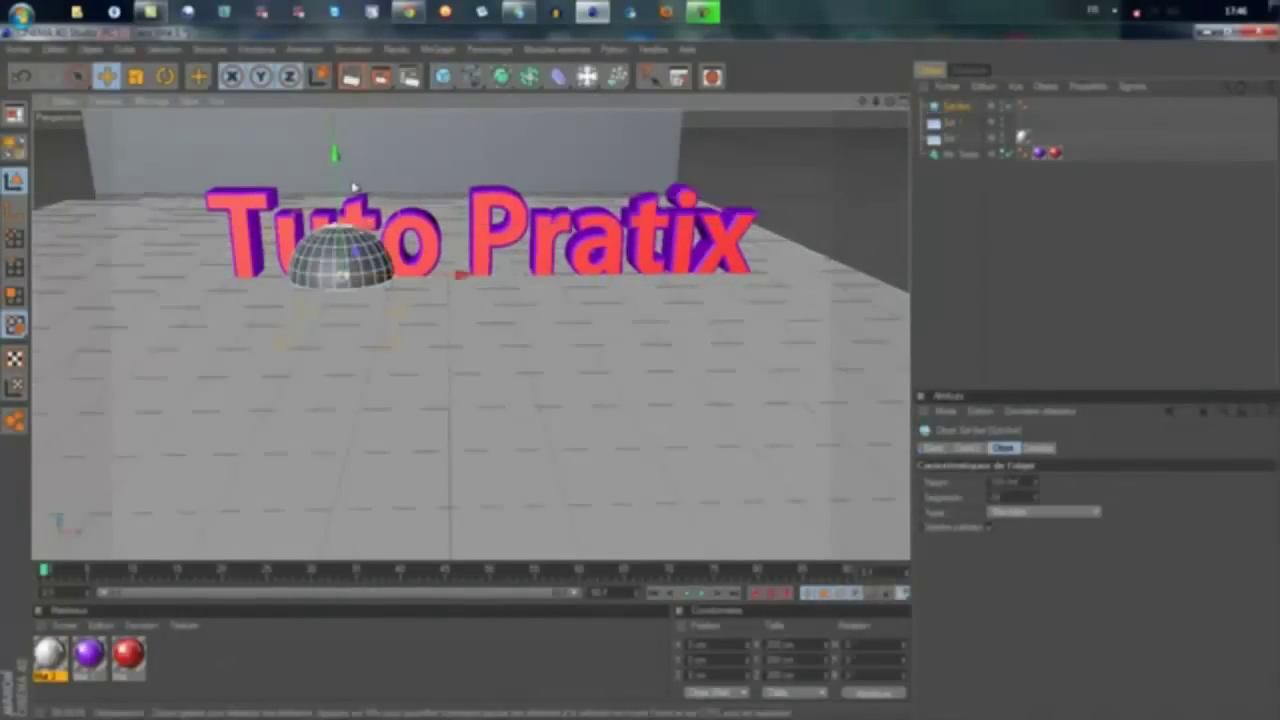
pyautogui.moveTo(643, 377)
pyautogui.mouseDown()
pyautogui.moveTo(645, 352)
pyautogui.moveTo(643, 380)
pyautogui.mouseUp()
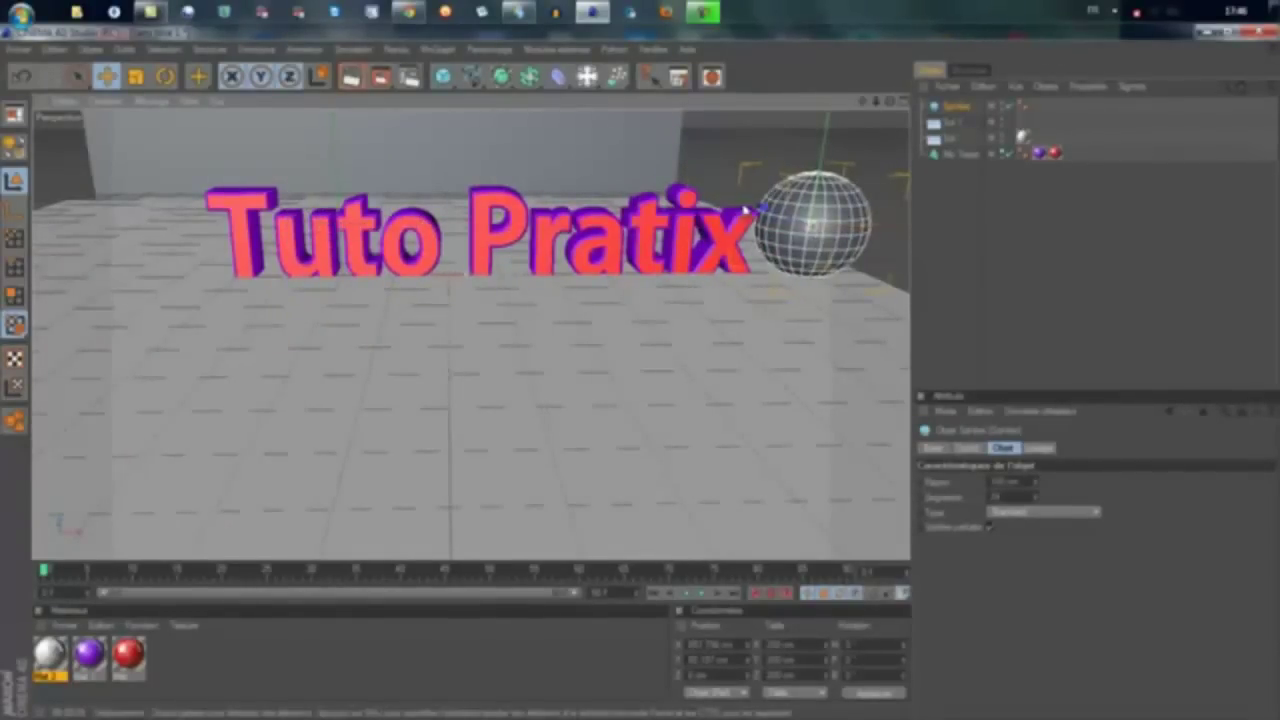
pyautogui.moveTo(645, 380); pyautogui.dragTo(640, 372)
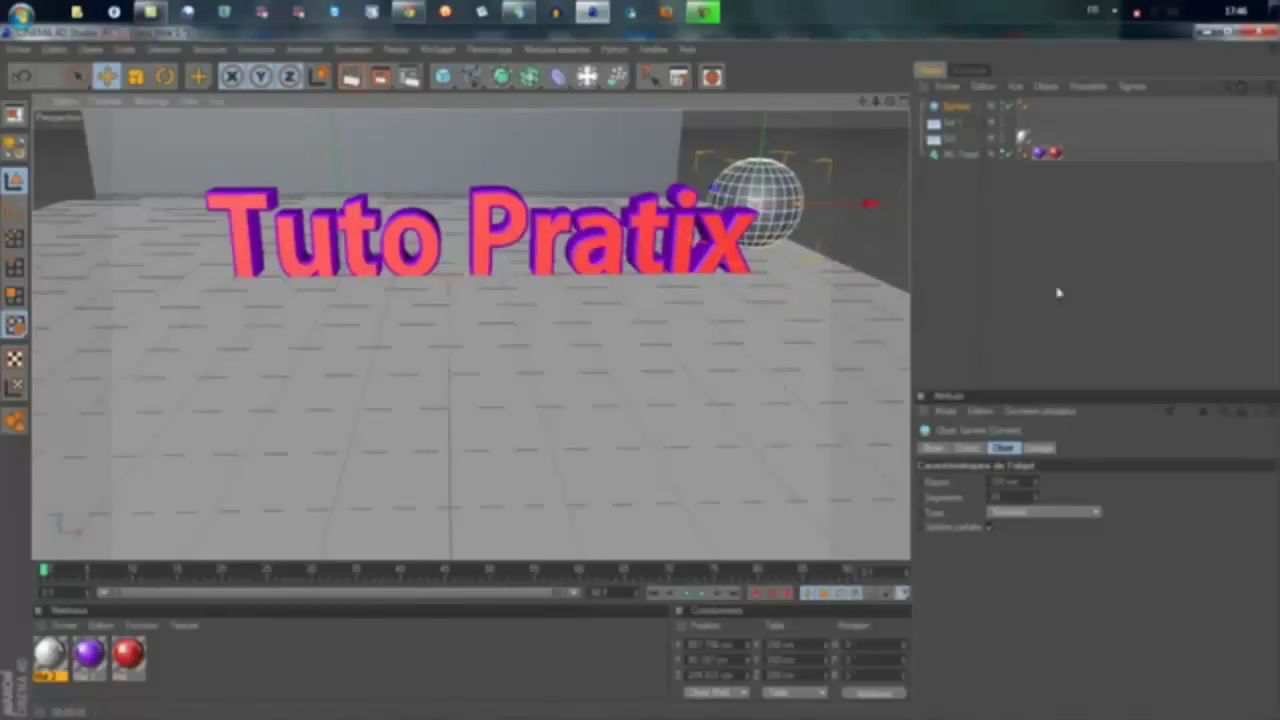
pyautogui.moveTo(868, 204); pyautogui.dragTo(646, 377)
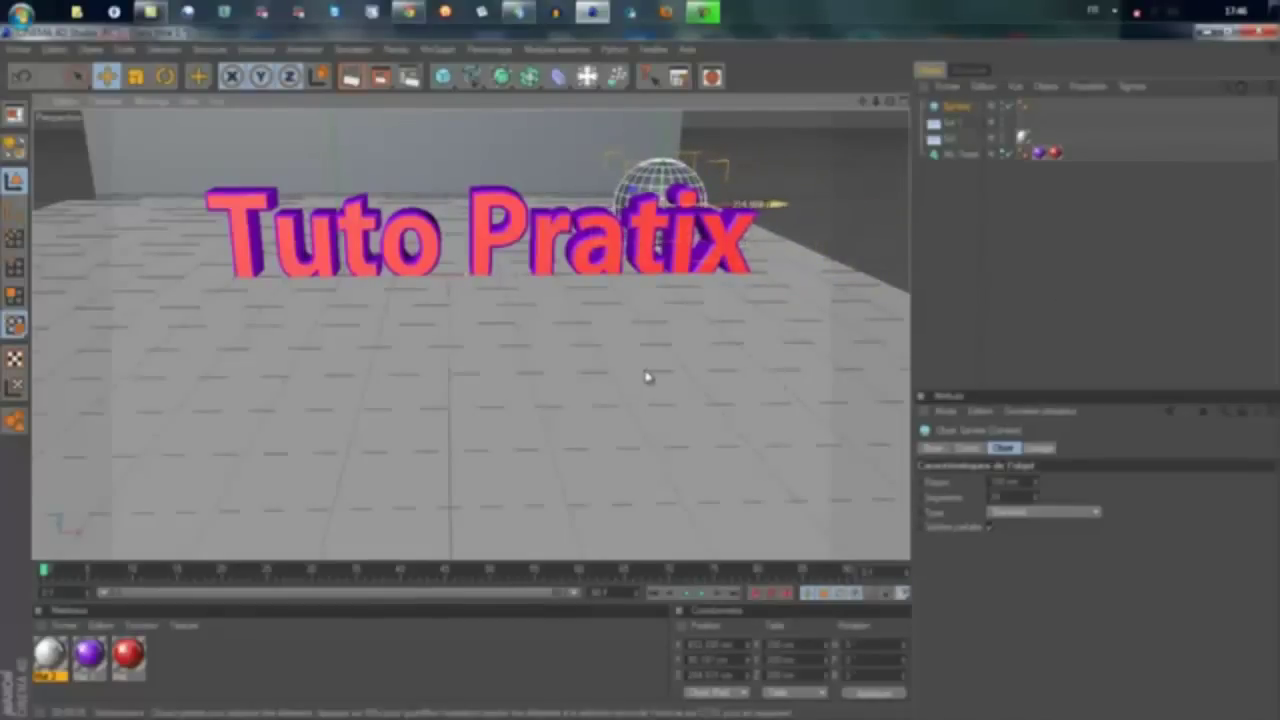
pyautogui.keyDown('alt'); pyautogui.moveTo(672, 175); pyautogui.dragTo(665, 184); pyautogui.keyUp('alt')
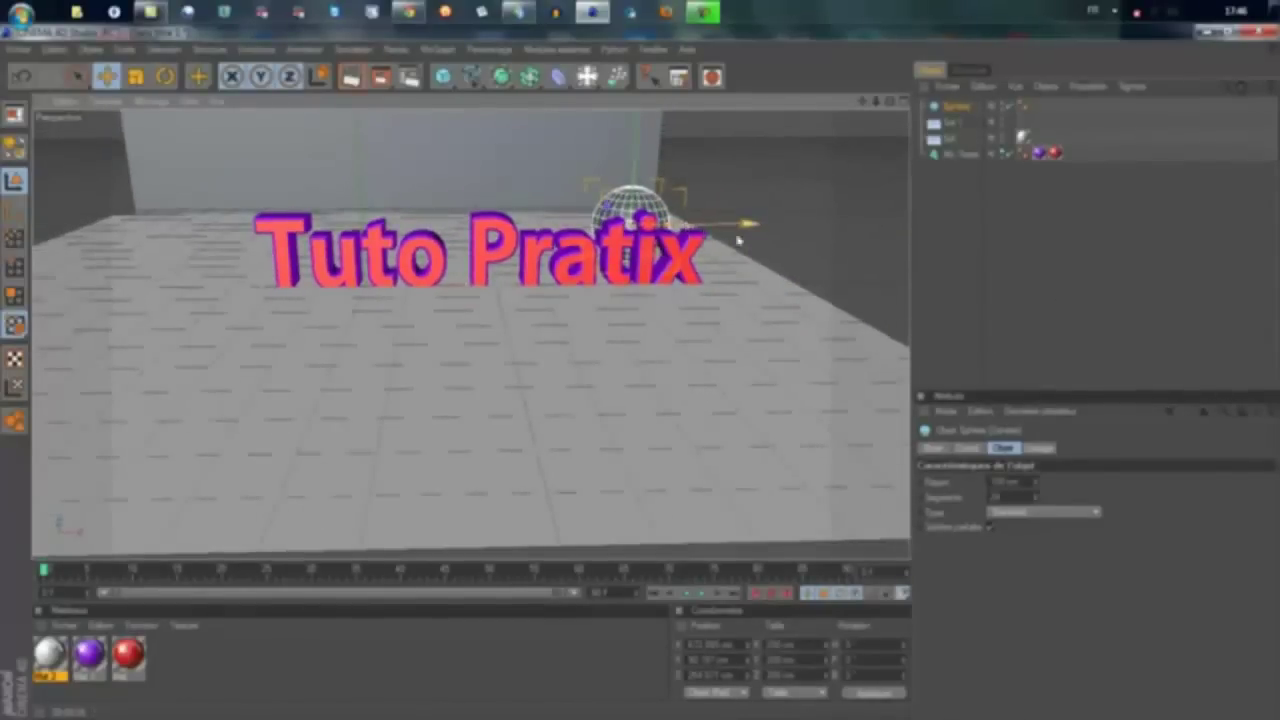
# Step: Enlarge the sphere's radius and nudge it slightly left and up
pyautogui.click(1036, 486)
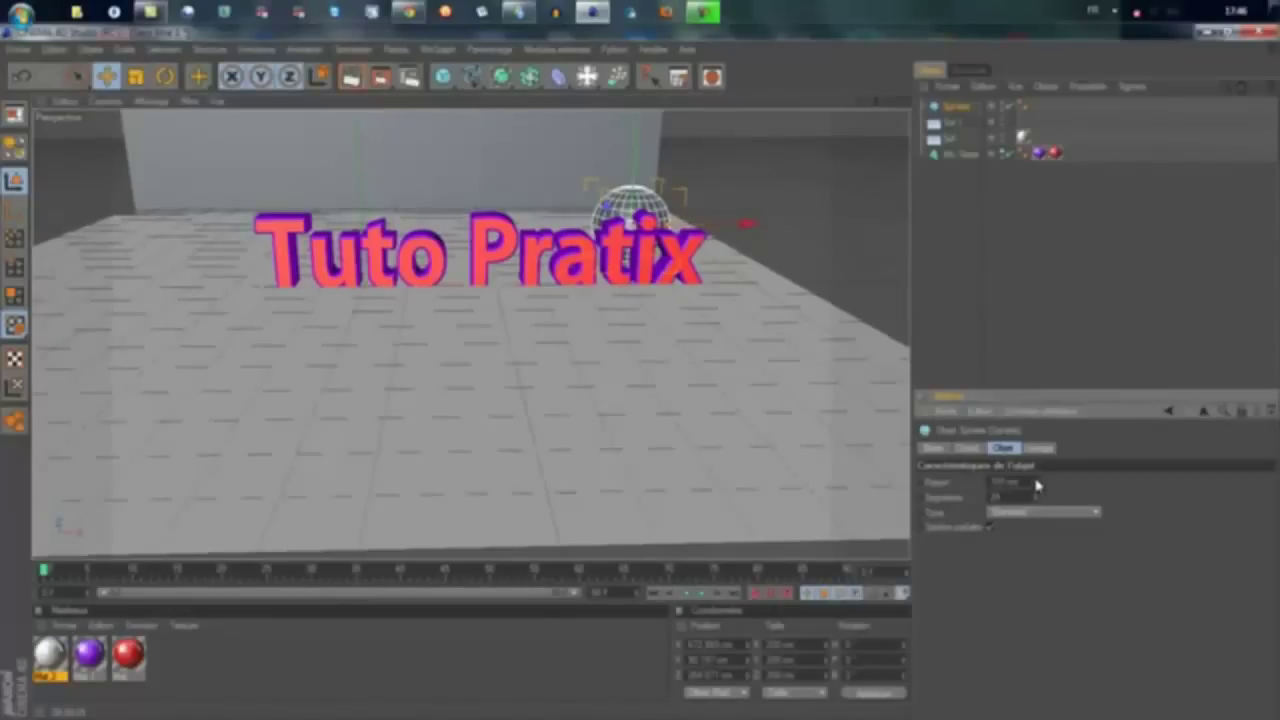
pyautogui.moveTo(1036, 486); pyautogui.dragTo(1036, 486)
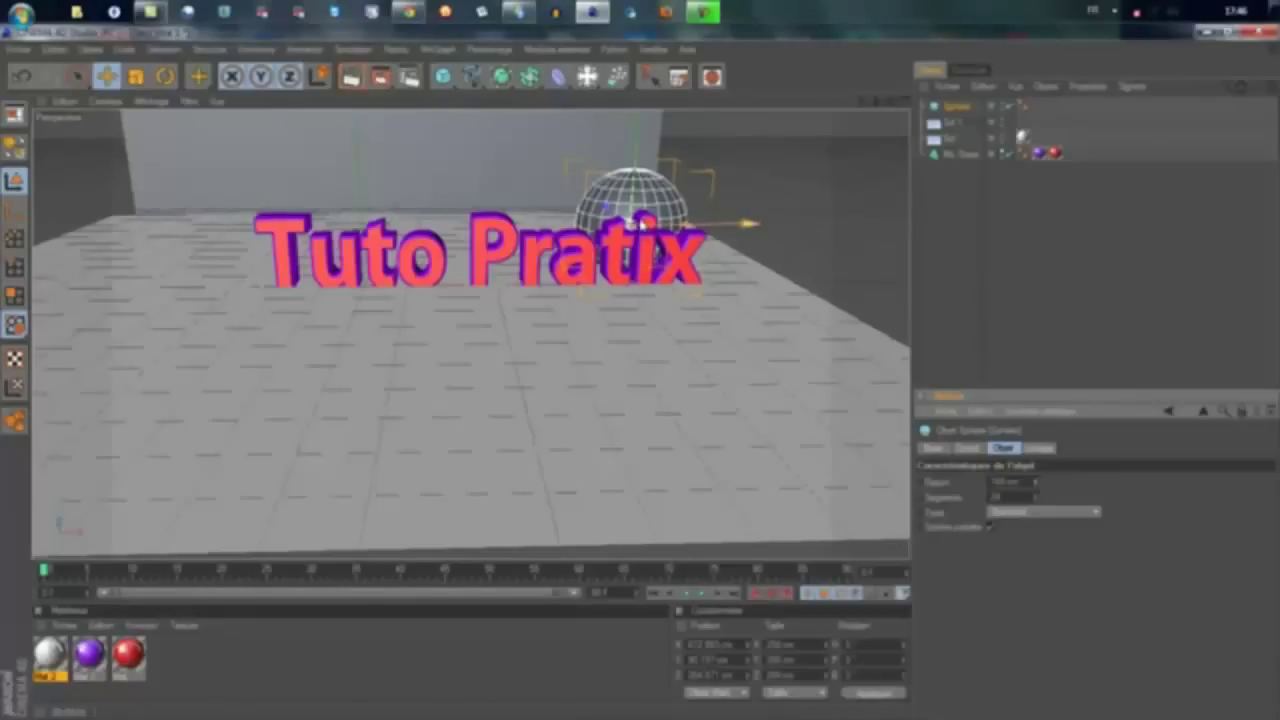
pyautogui.moveTo(640, 380)
pyautogui.mouseDown()
pyautogui.moveTo(631, 367)
pyautogui.moveTo(643, 380)
pyautogui.mouseUp()
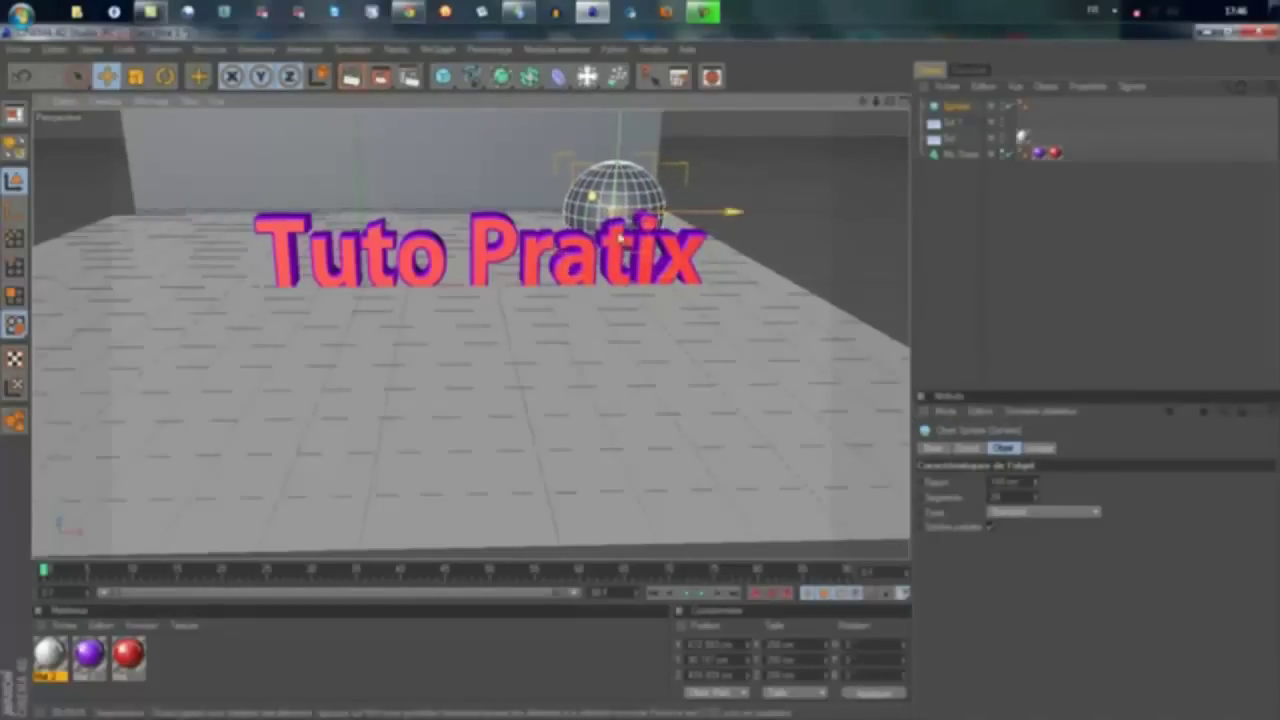
# Step: Create another new material coloured bright yellow-green
pyautogui.doubleClick(333, 672)
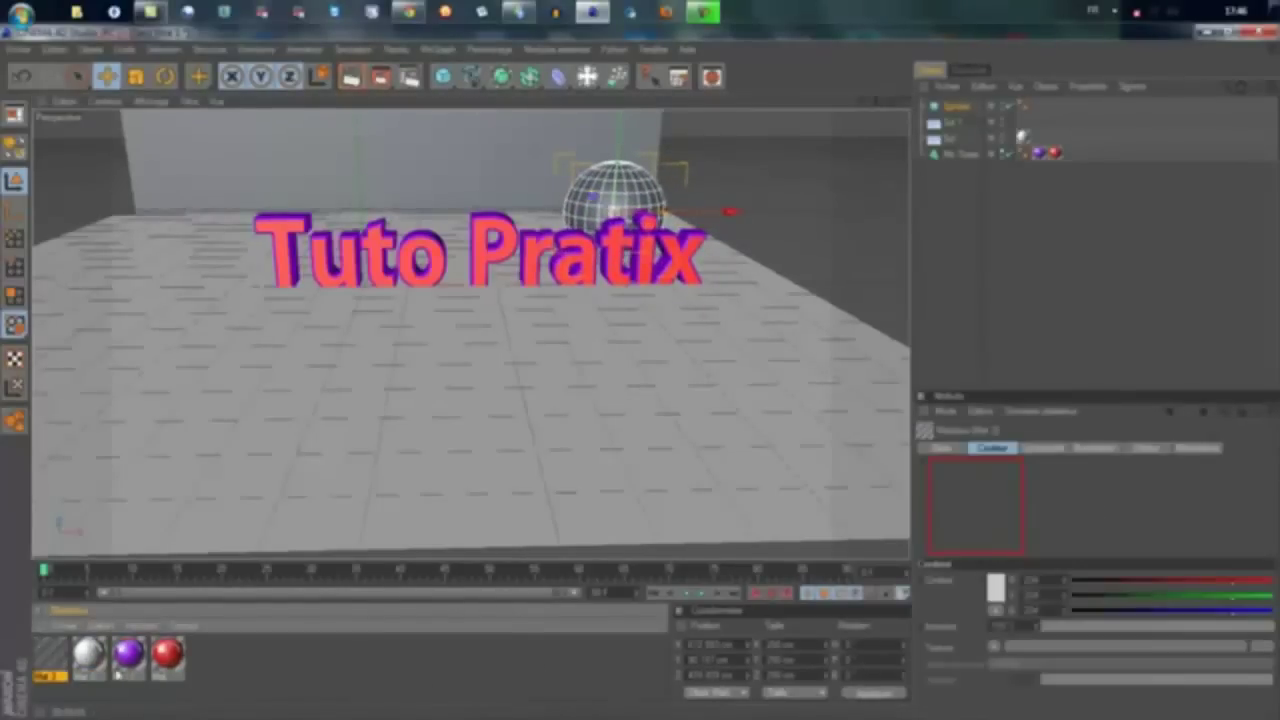
pyautogui.doubleClick(50, 655)
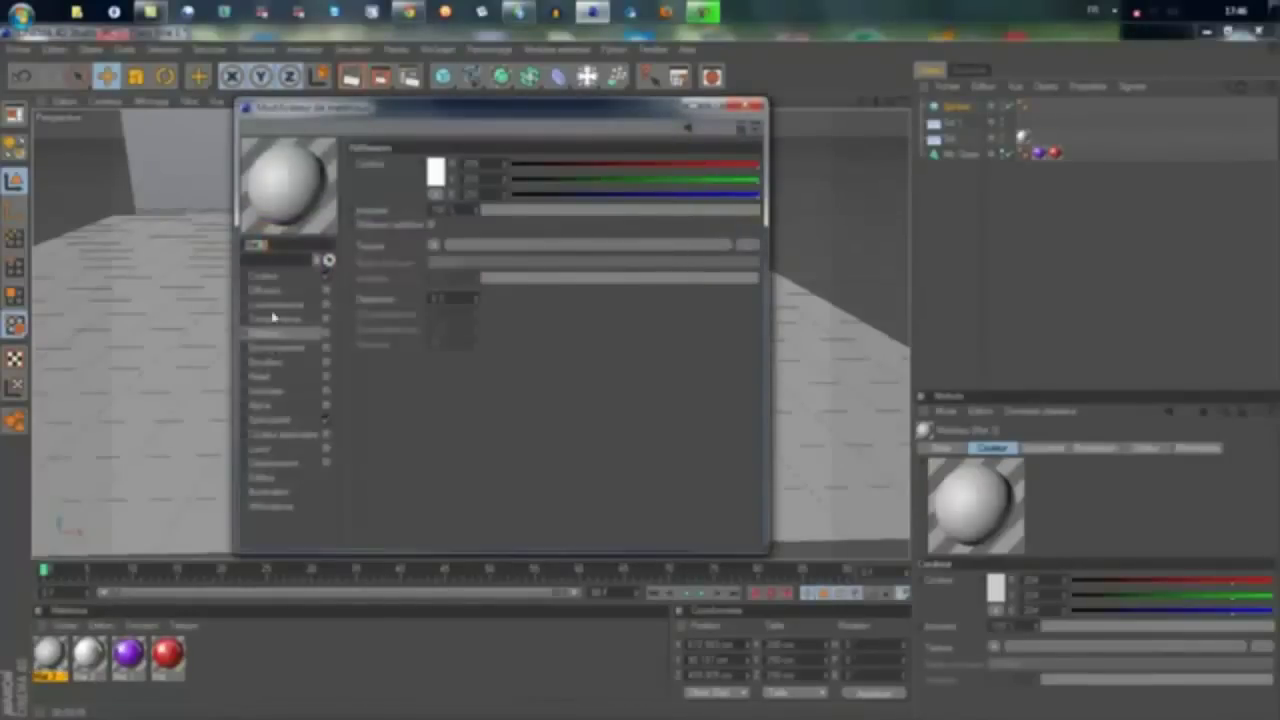
pyautogui.click(428, 187)
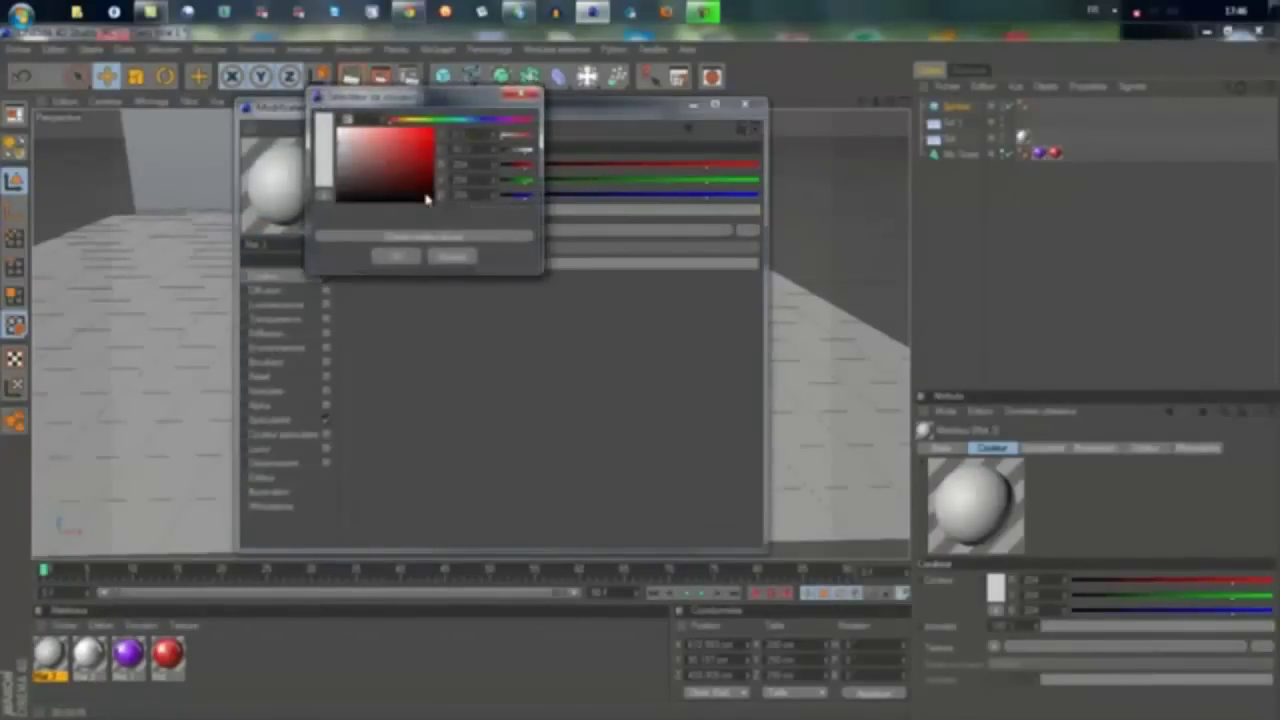
pyautogui.click(421, 124)
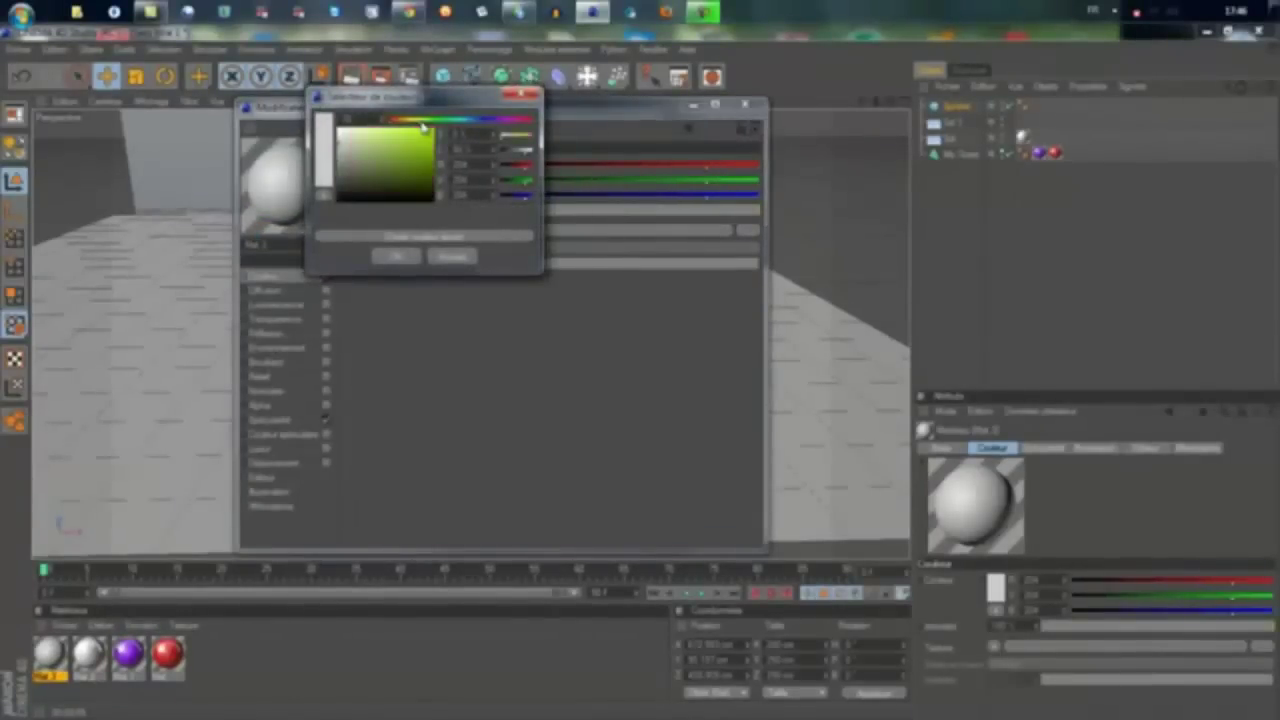
pyautogui.click(432, 128)
pyautogui.click(395, 257)
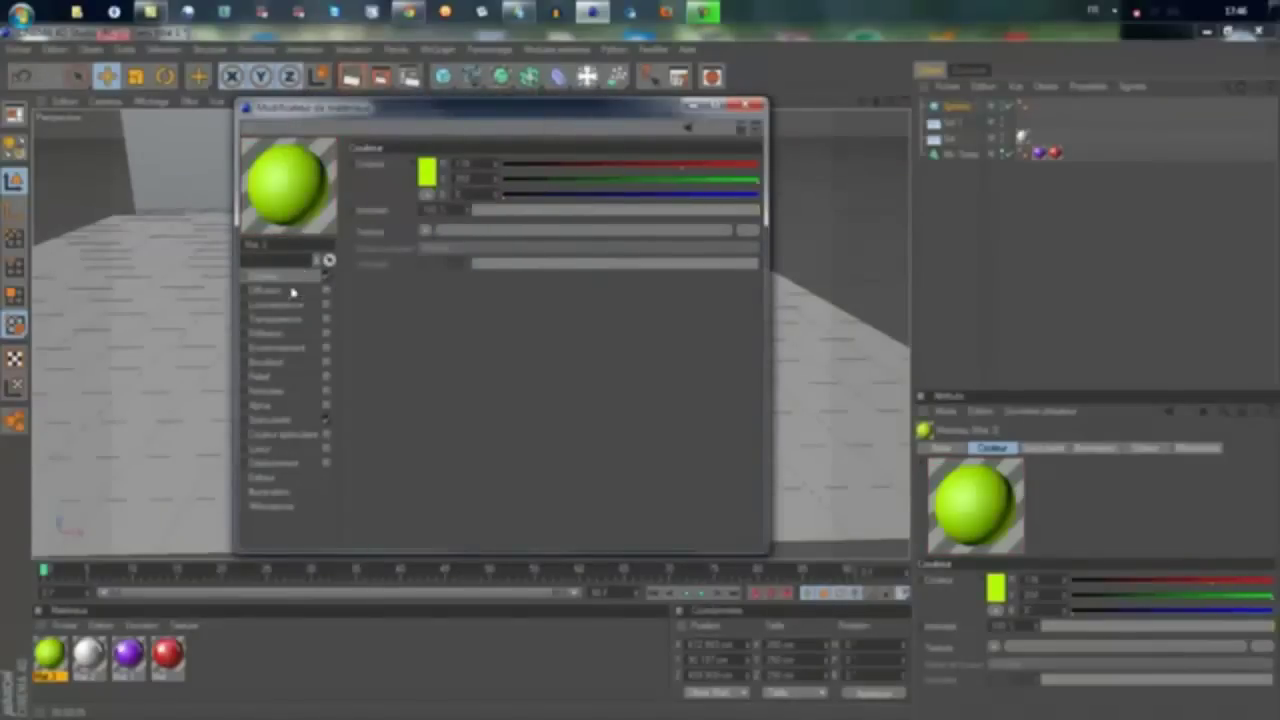
# Step: Turn on the green material's reflection with a Dégradé gradient texture
pyautogui.click(283, 336)
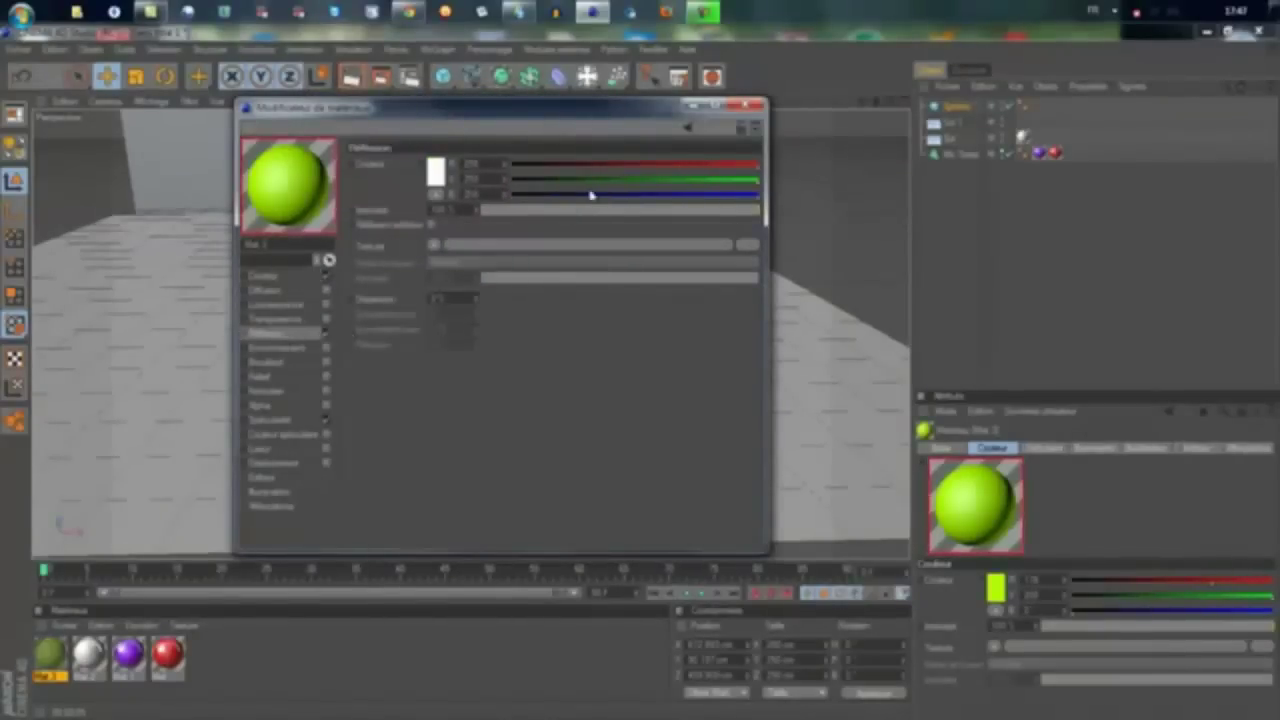
pyautogui.moveTo(590, 210)
pyautogui.mouseDown()
pyautogui.moveTo(580, 214)
pyautogui.moveTo(646, 210)
pyautogui.mouseUp()
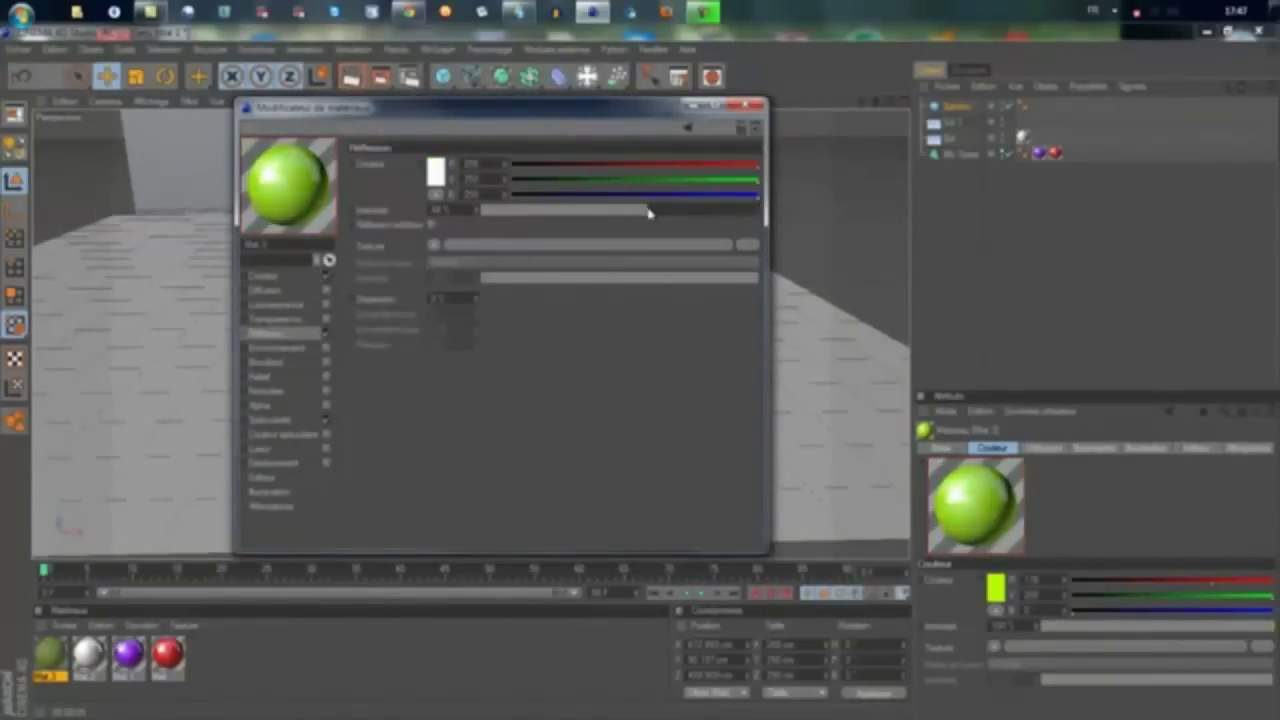
pyautogui.click(433, 245)
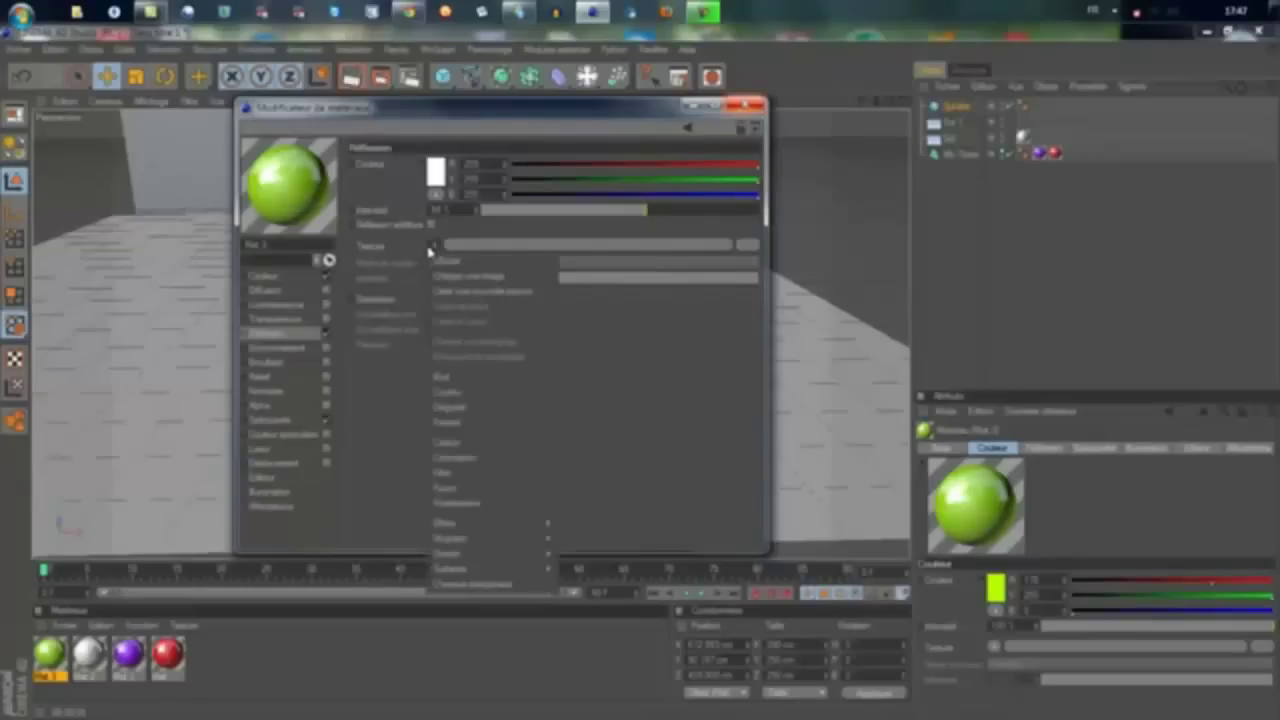
pyautogui.click(455, 424)
pyautogui.click(745, 104)
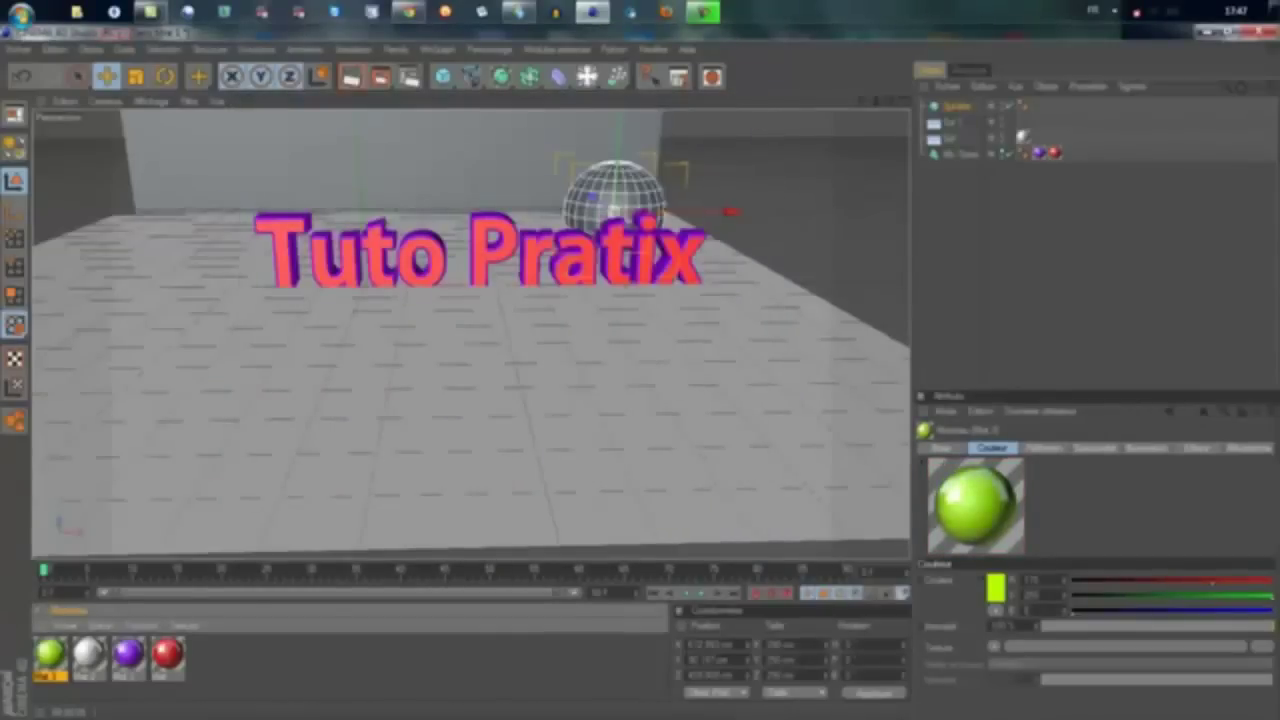
# Step: Apply the lime green material to the sphere and check it in a preview render
pyautogui.moveTo(57, 676); pyautogui.dragTo(622, 206)
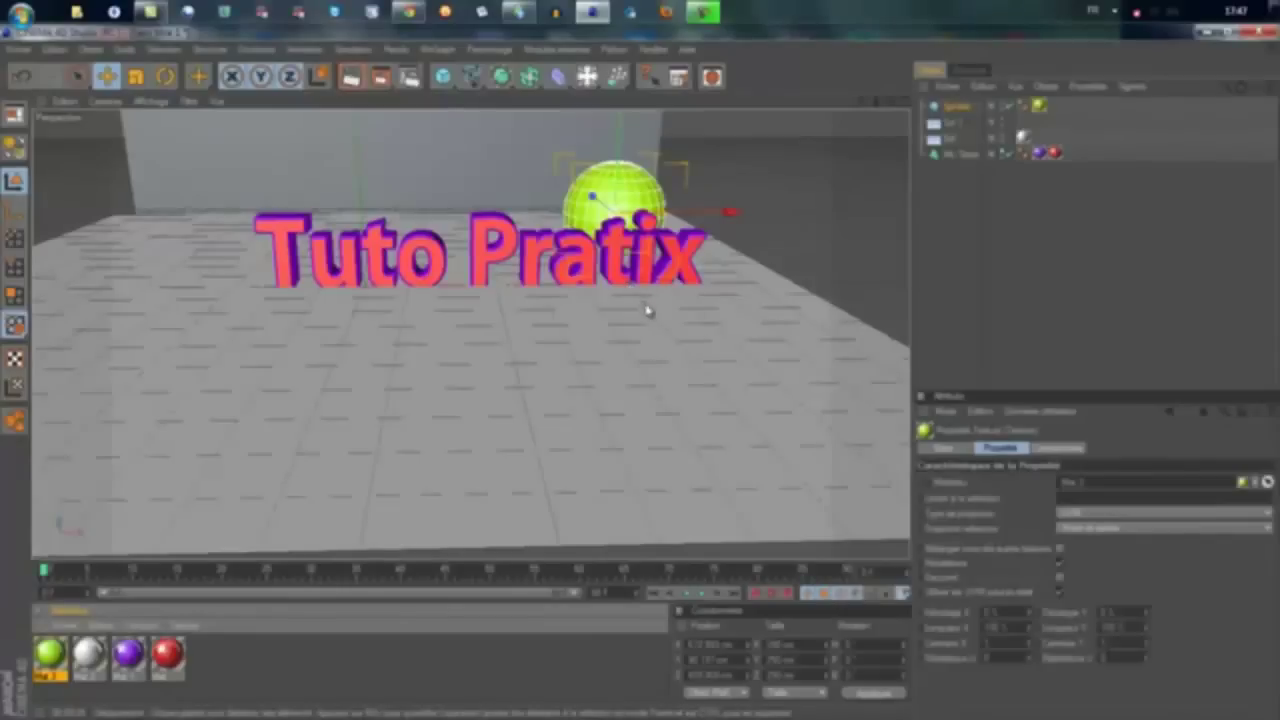
pyautogui.click(351, 84)
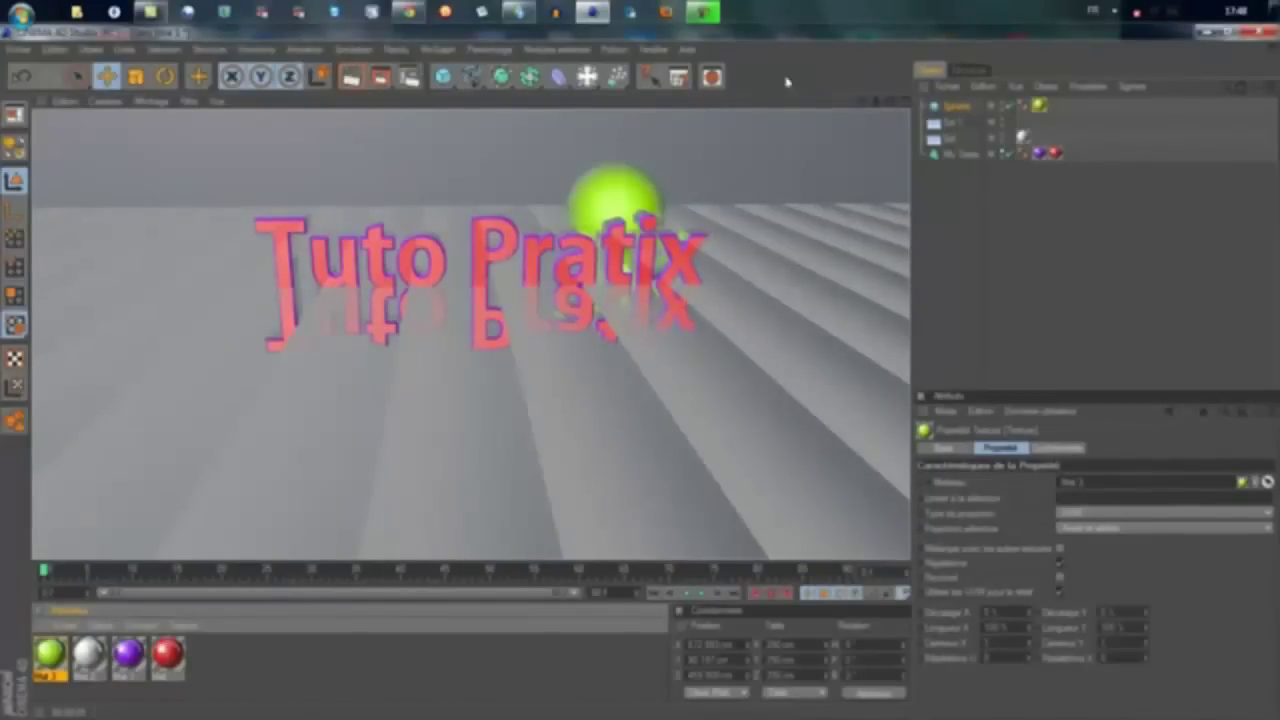
pyautogui.click(735, 177)
pyautogui.click(418, 197)
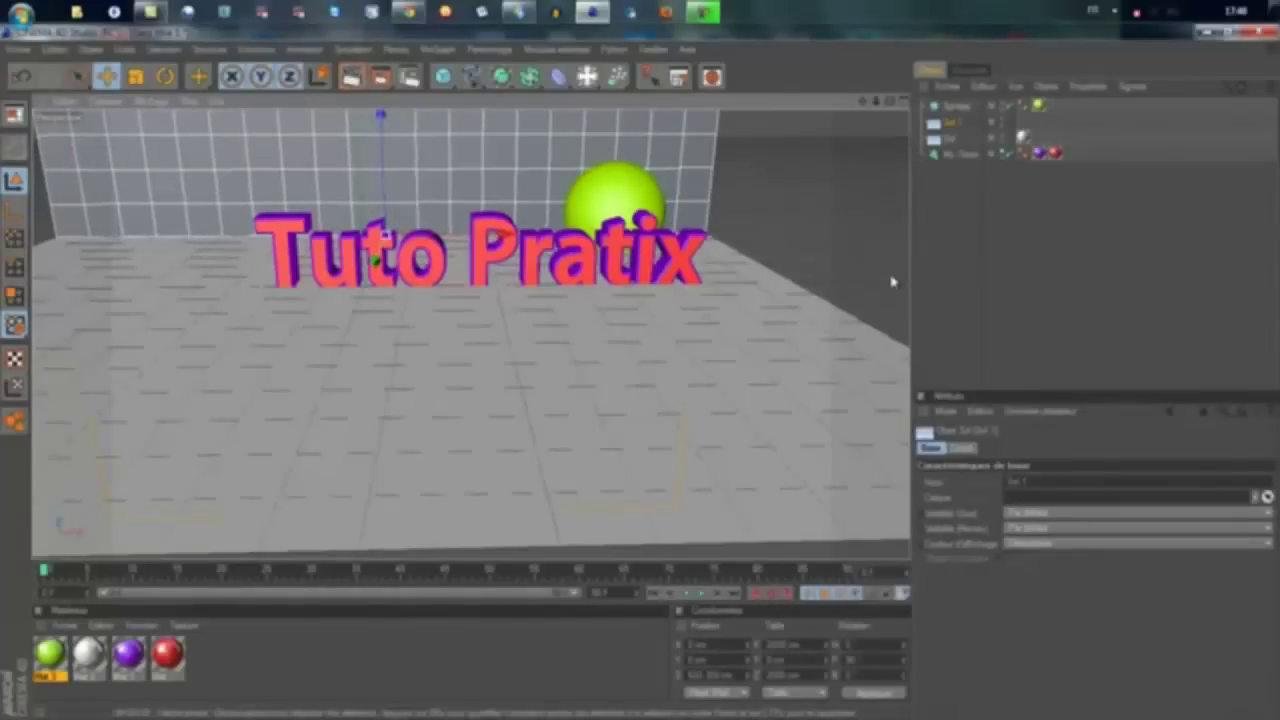
pyautogui.click(857, 180)
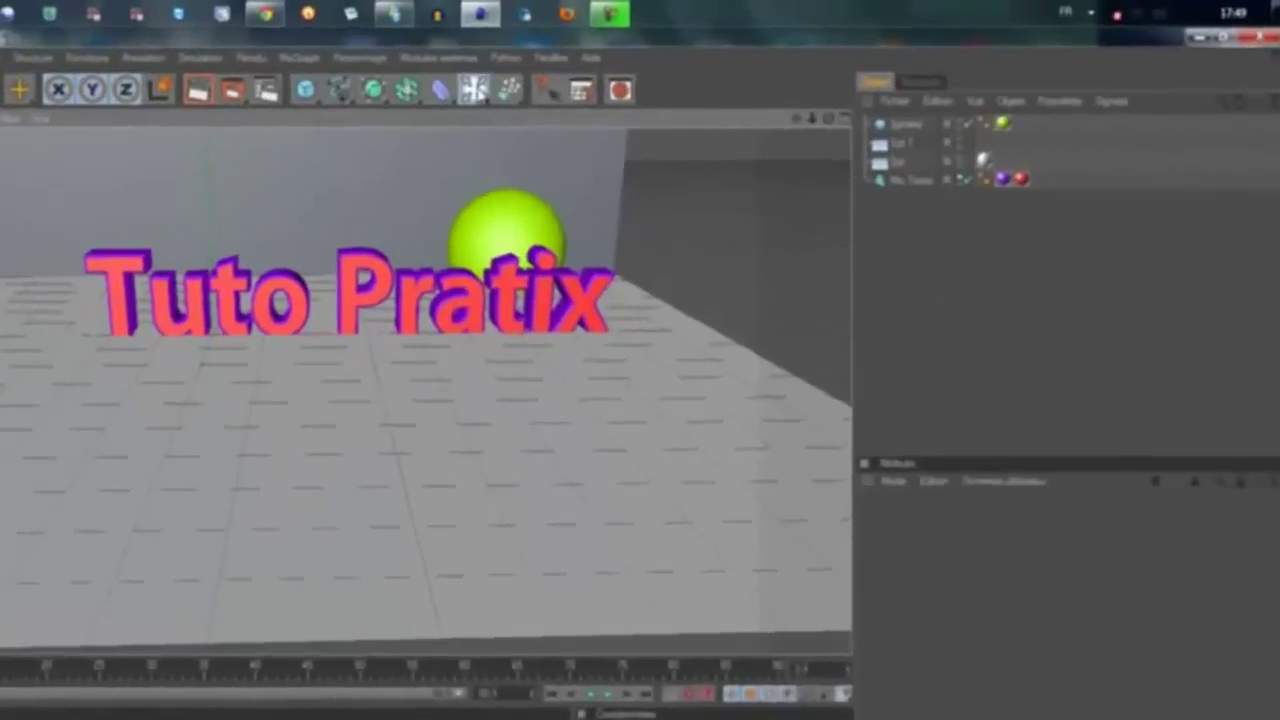
# Step: Add a Lumière de visée target spot light aimed at the Tuto Pratix text
pyautogui.click(585, 76)
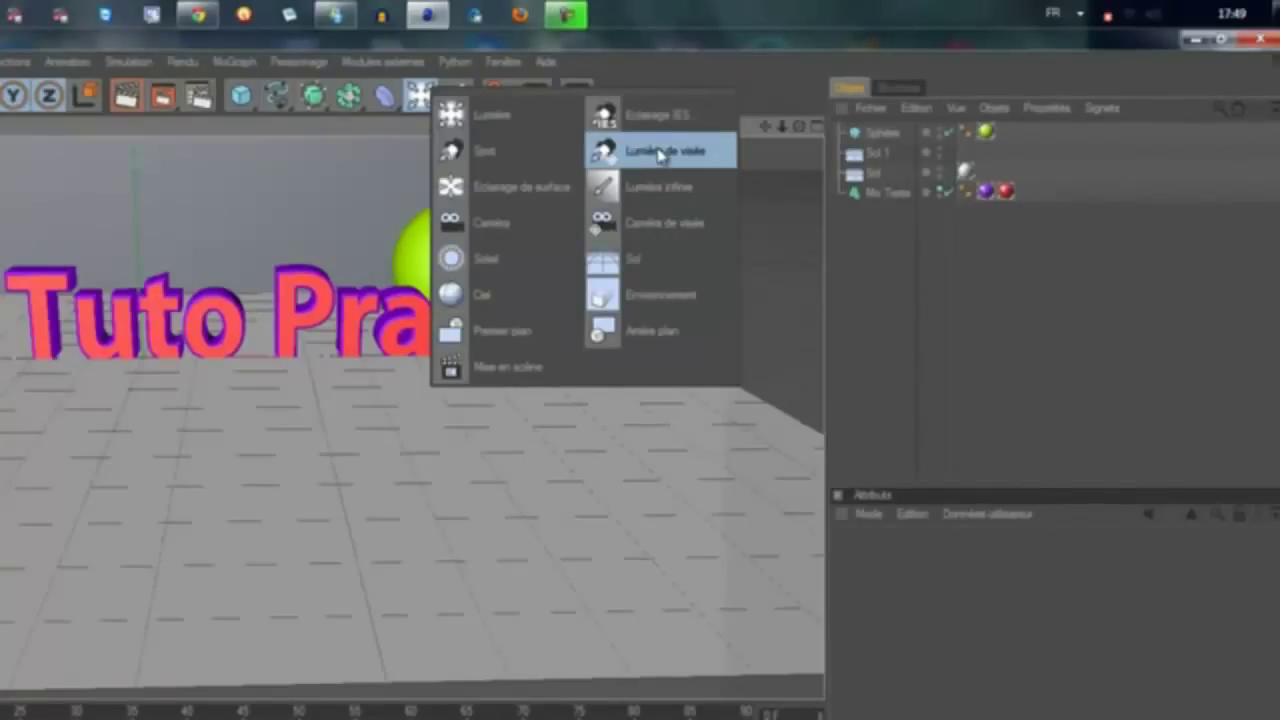
pyautogui.click(659, 153)
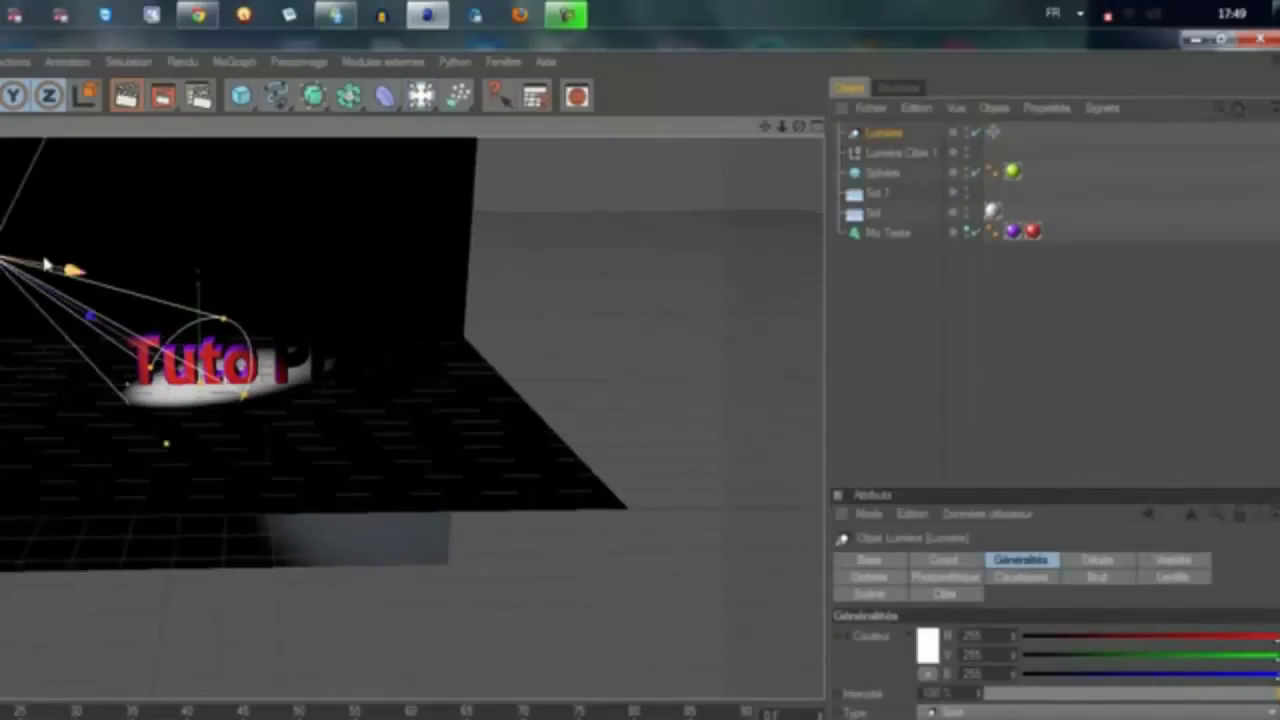
pyautogui.moveTo(2, 283); pyautogui.dragTo(62, 270)
pyautogui.moveTo(488, 474); pyautogui.dragTo(497, 478)
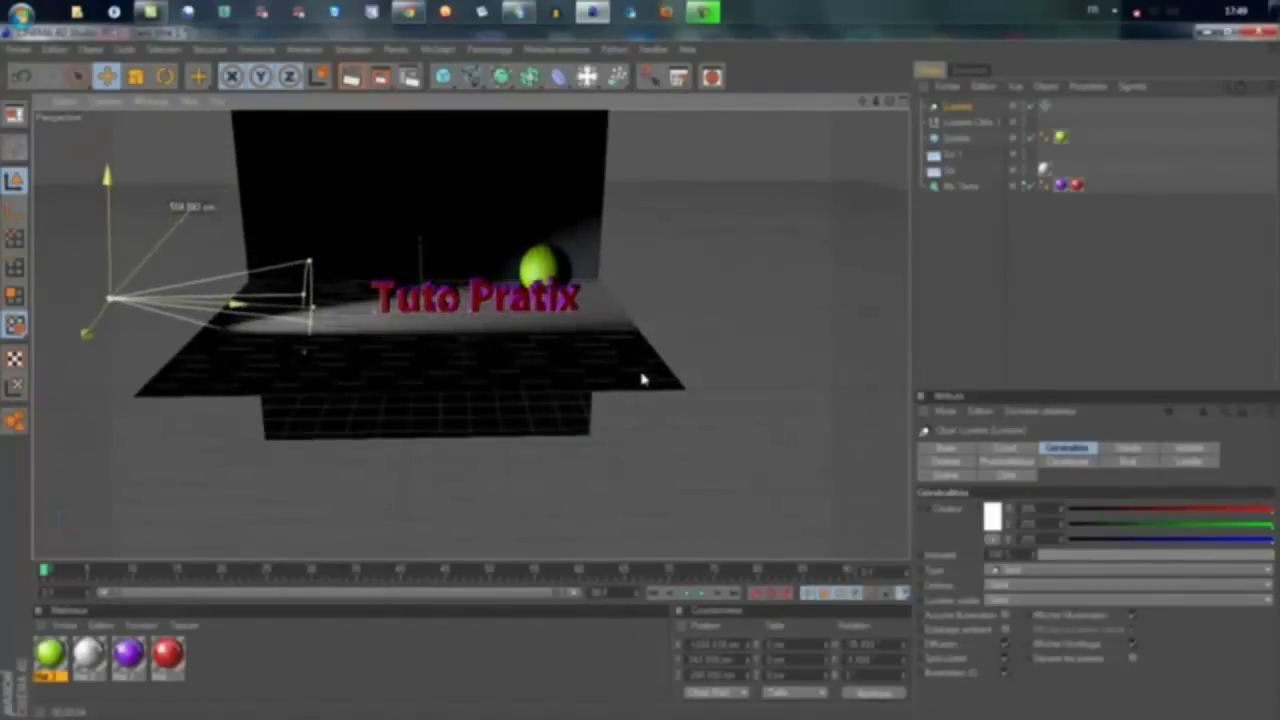
# Step: Zoom in and preview-render the lit scene
pyautogui.scroll(3, 471, 277)
pyautogui.scroll(3, 471, 277)
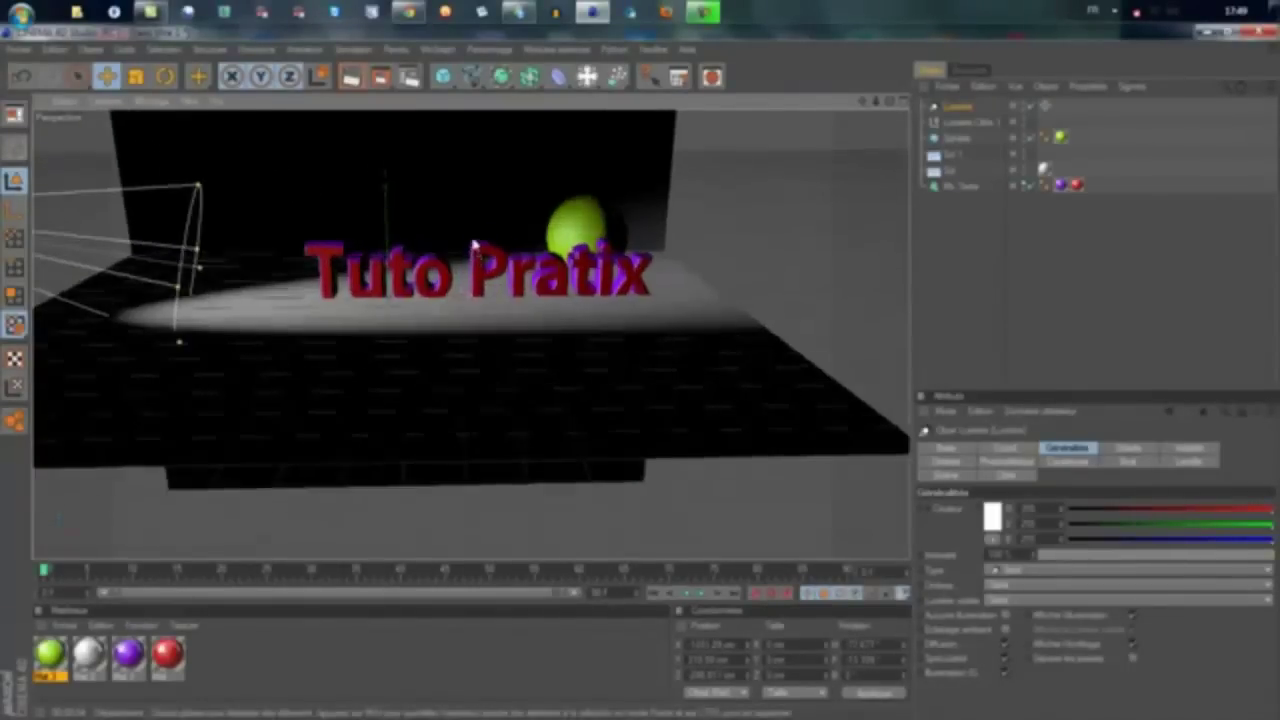
pyautogui.scroll(2, 300, 300)
pyautogui.scroll(3, 396, 226)
pyautogui.scroll(1, 396, 226)
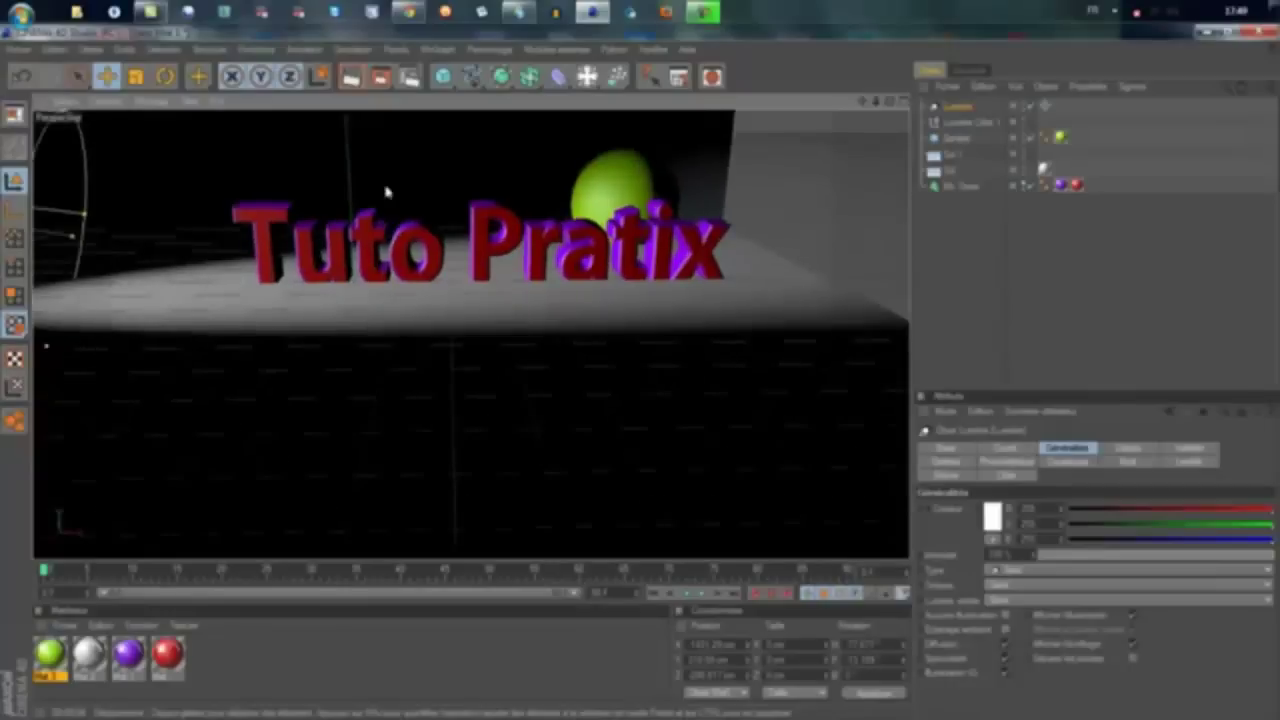
pyautogui.click(350, 77)
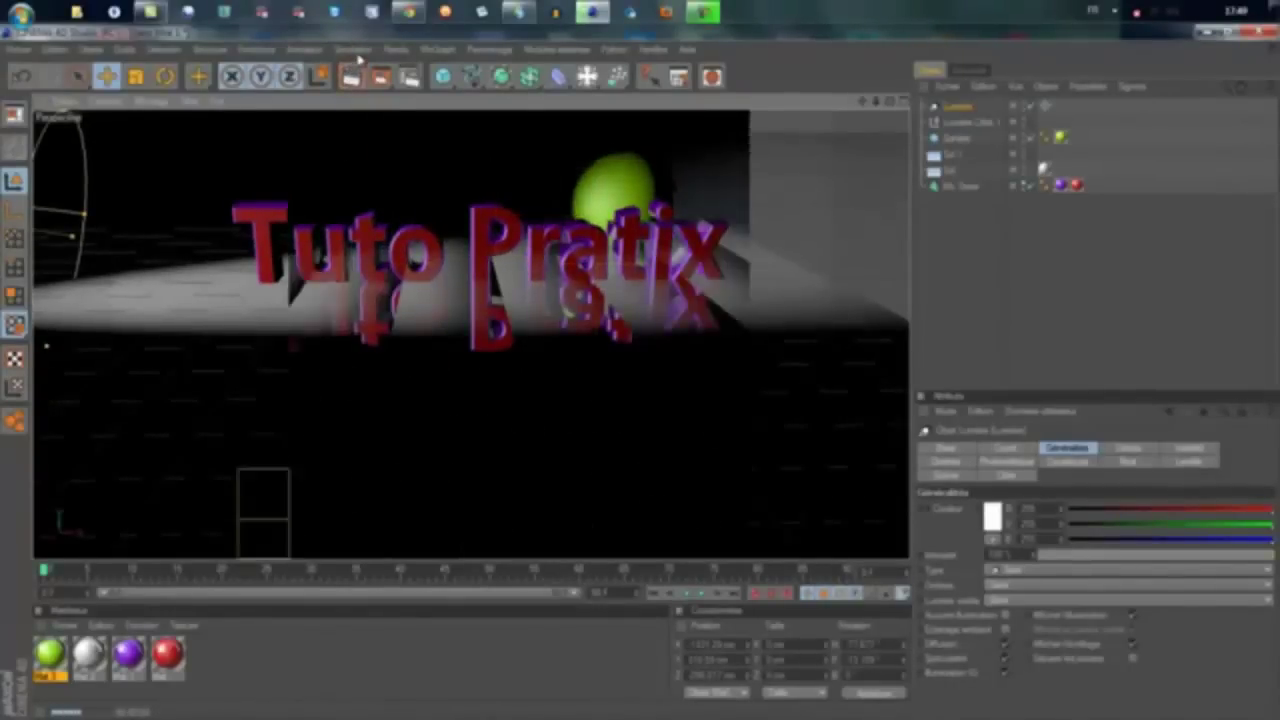
pyautogui.click(750, 302)
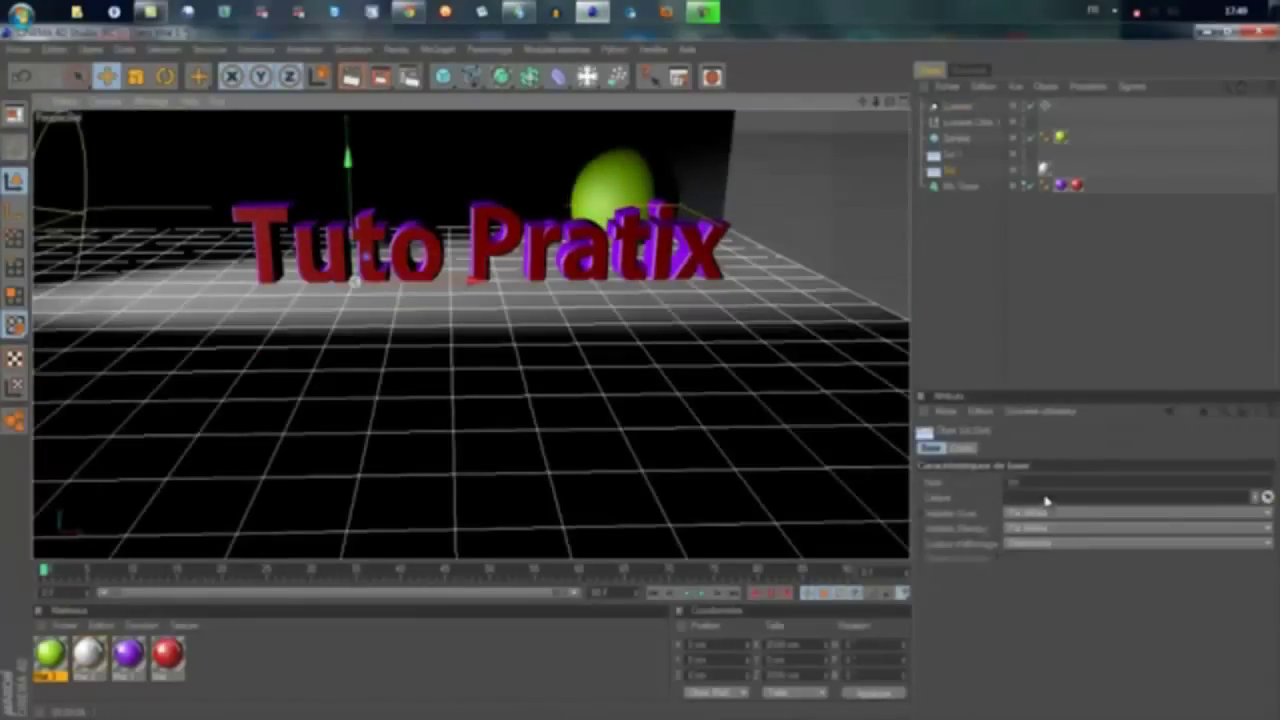
# Step: Set the spot light's shadows to shadow maps and preview the result
pyautogui.click(958, 107)
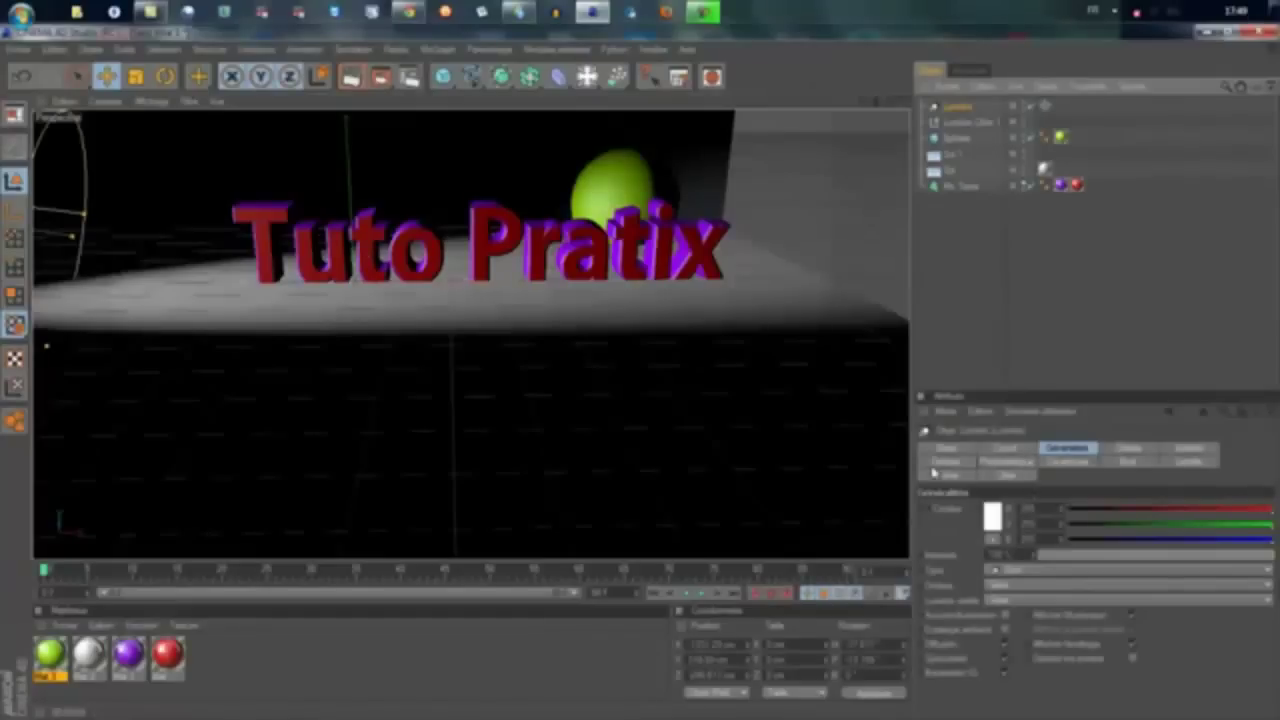
pyautogui.click(935, 464)
pyautogui.click(997, 511)
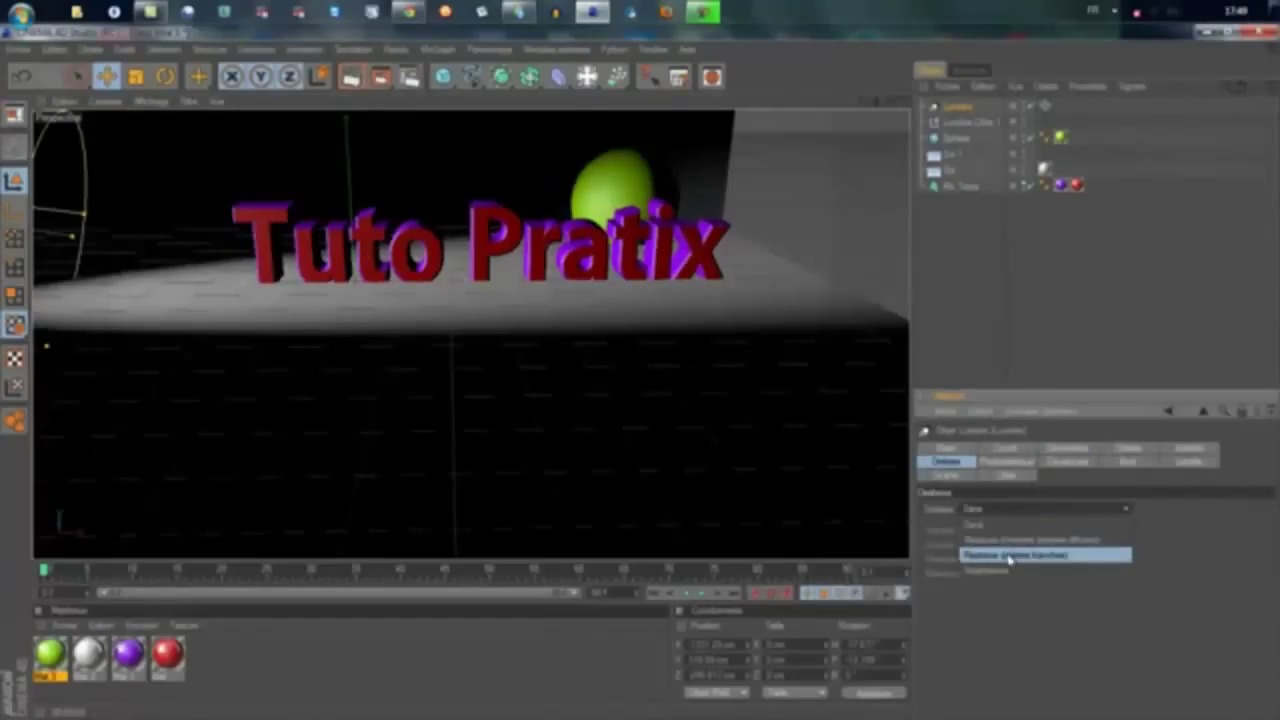
pyautogui.click(1014, 543)
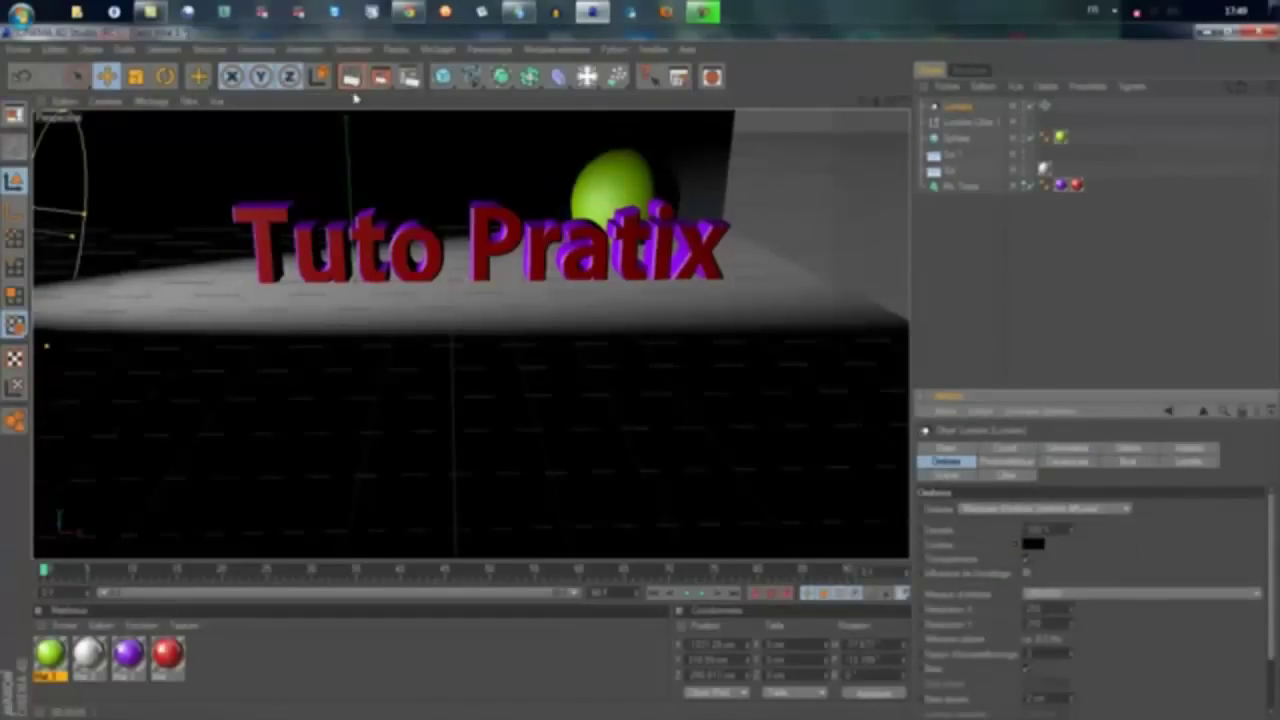
pyautogui.click(350, 78)
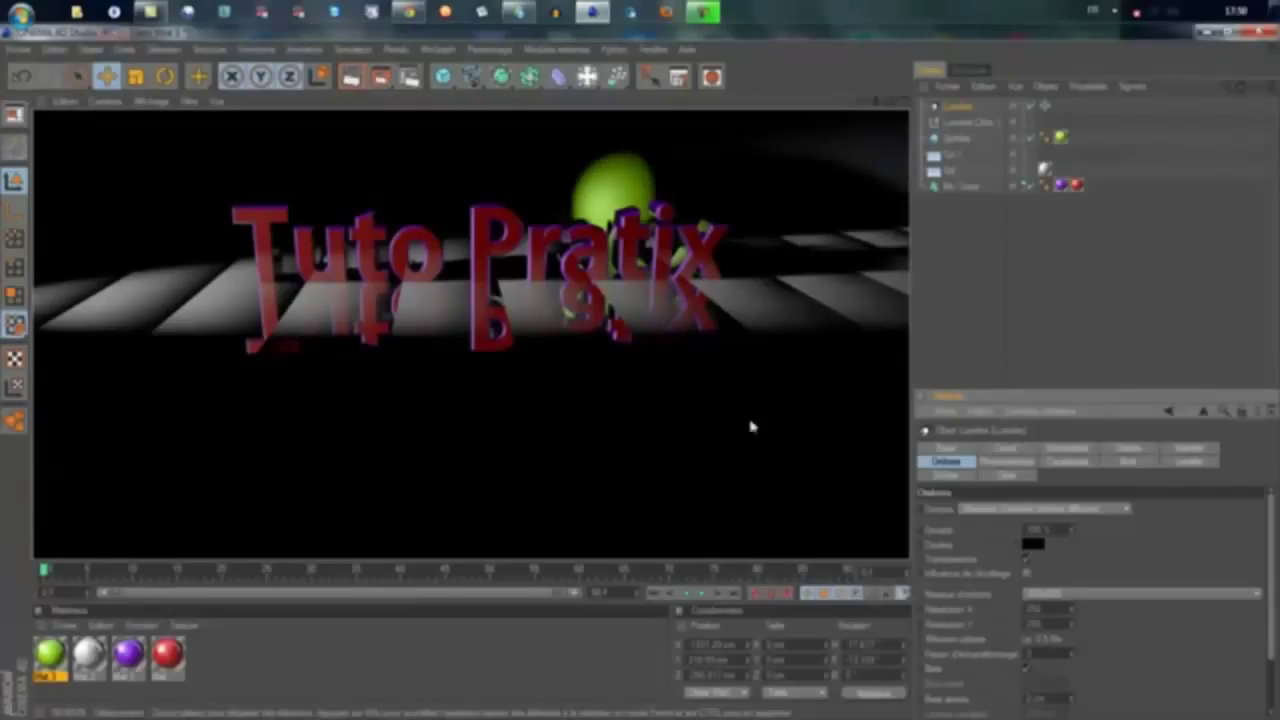
pyautogui.click(813, 314)
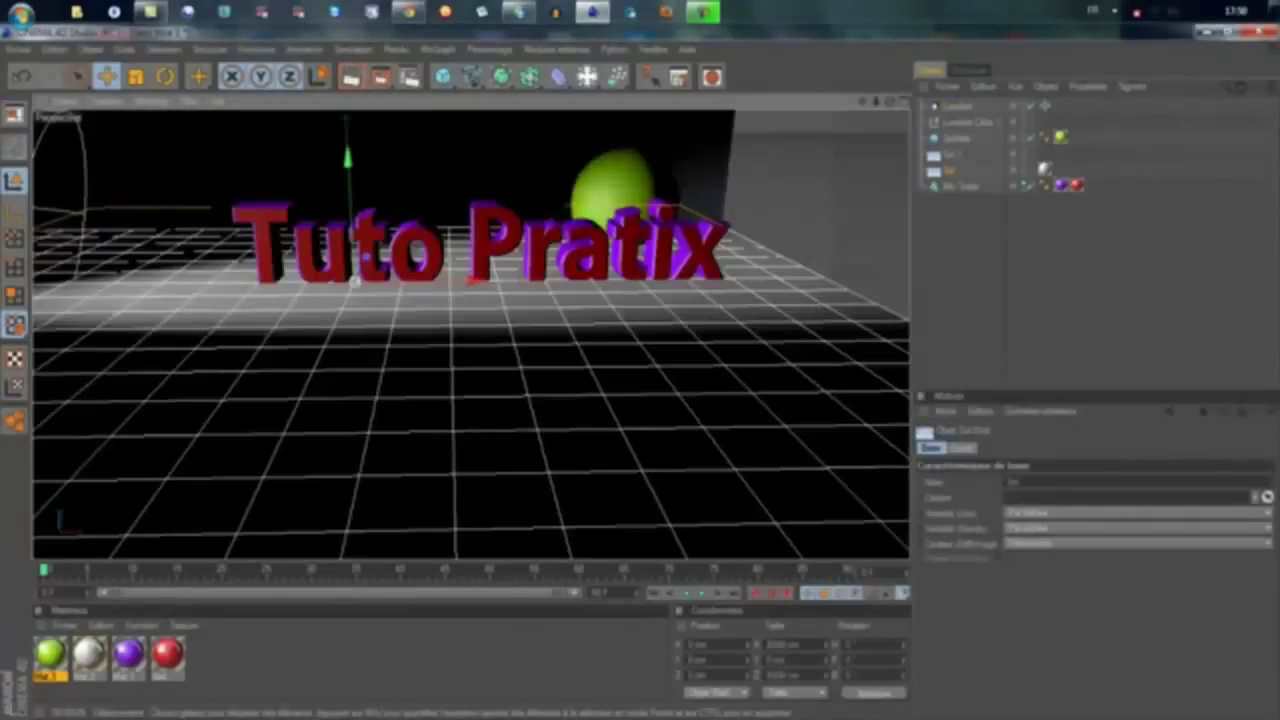
pyautogui.click(705, 12)
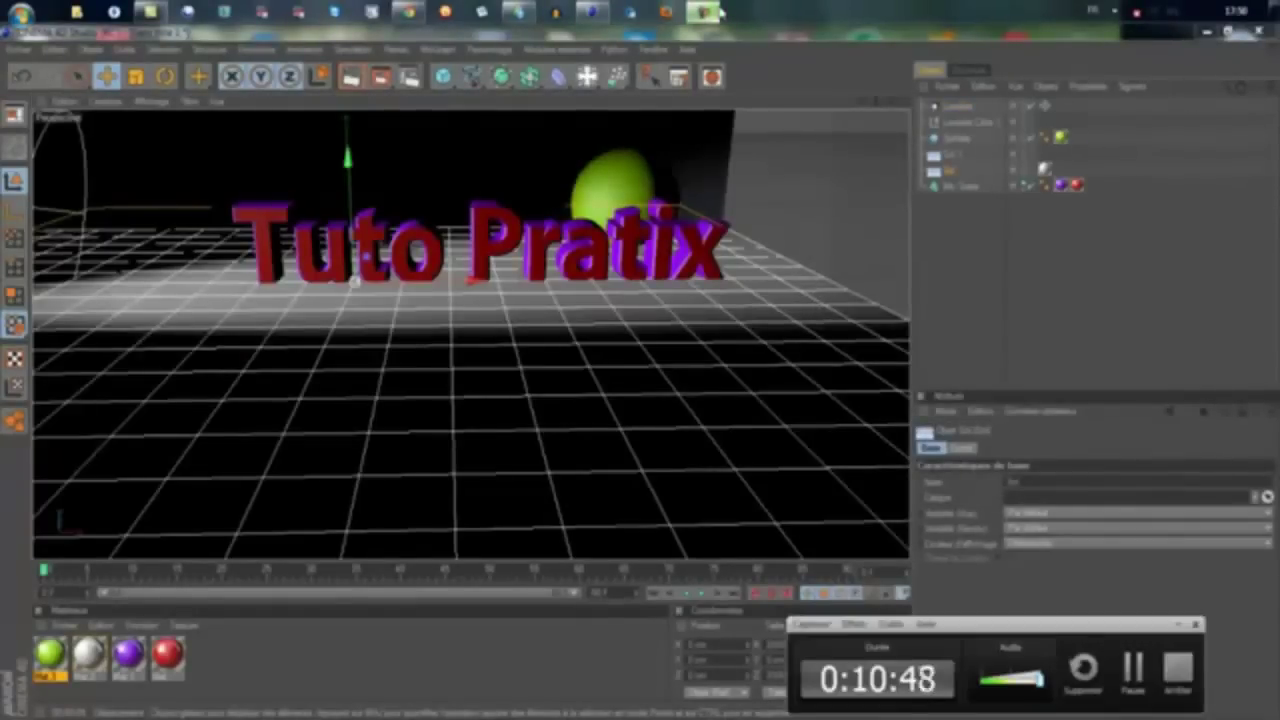
# Step: Render the final Tuto Pratix image in the Picture Viewer, then close the viewer
pyautogui.click(718, 12)
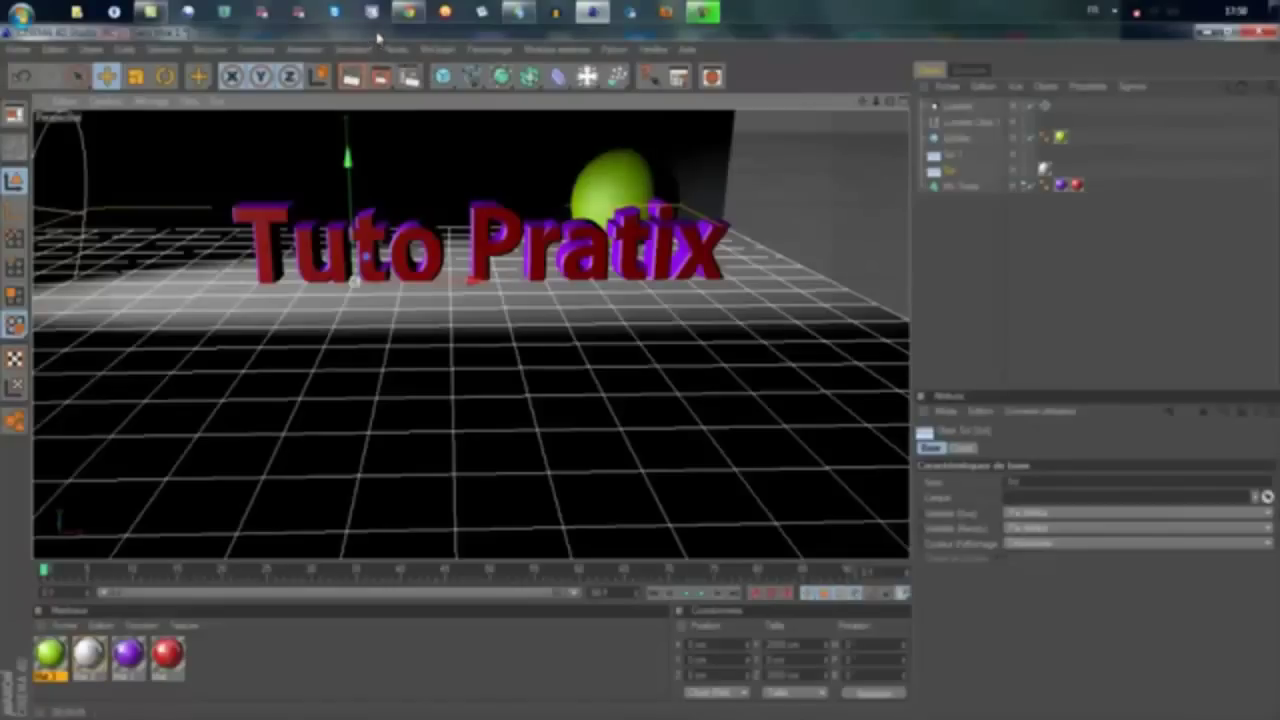
pyautogui.click(386, 79)
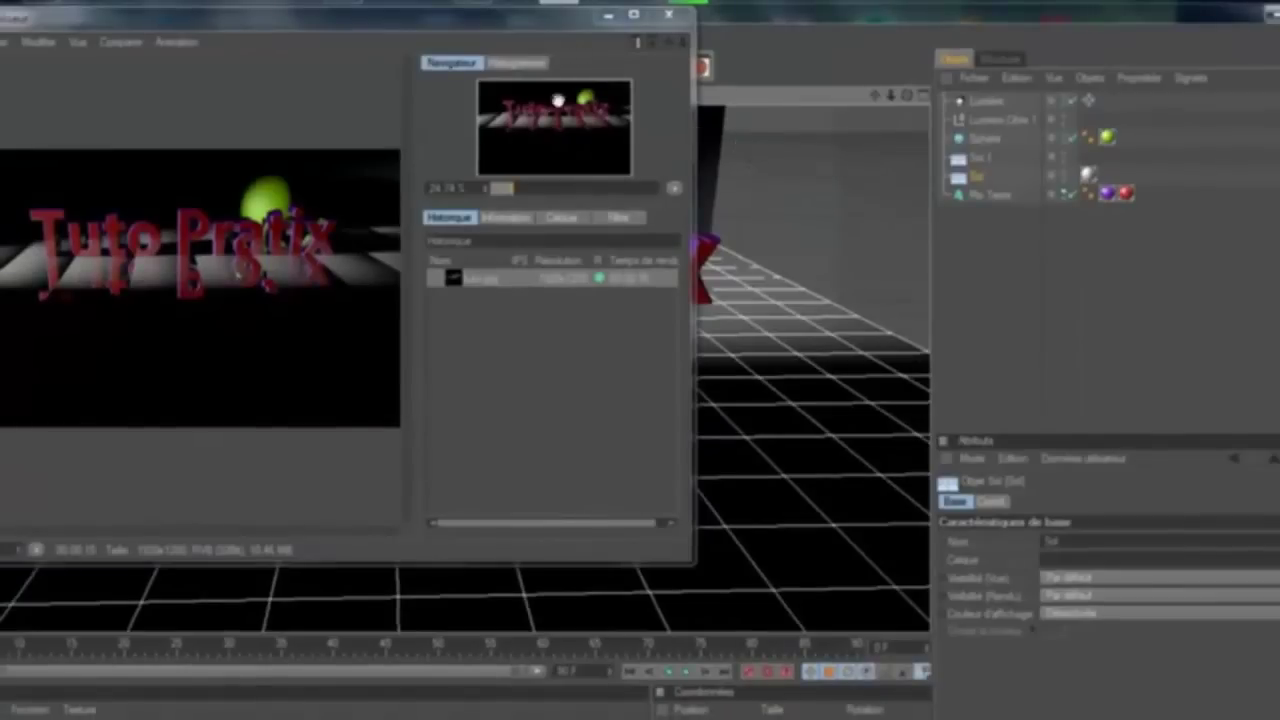
pyautogui.click(668, 14)
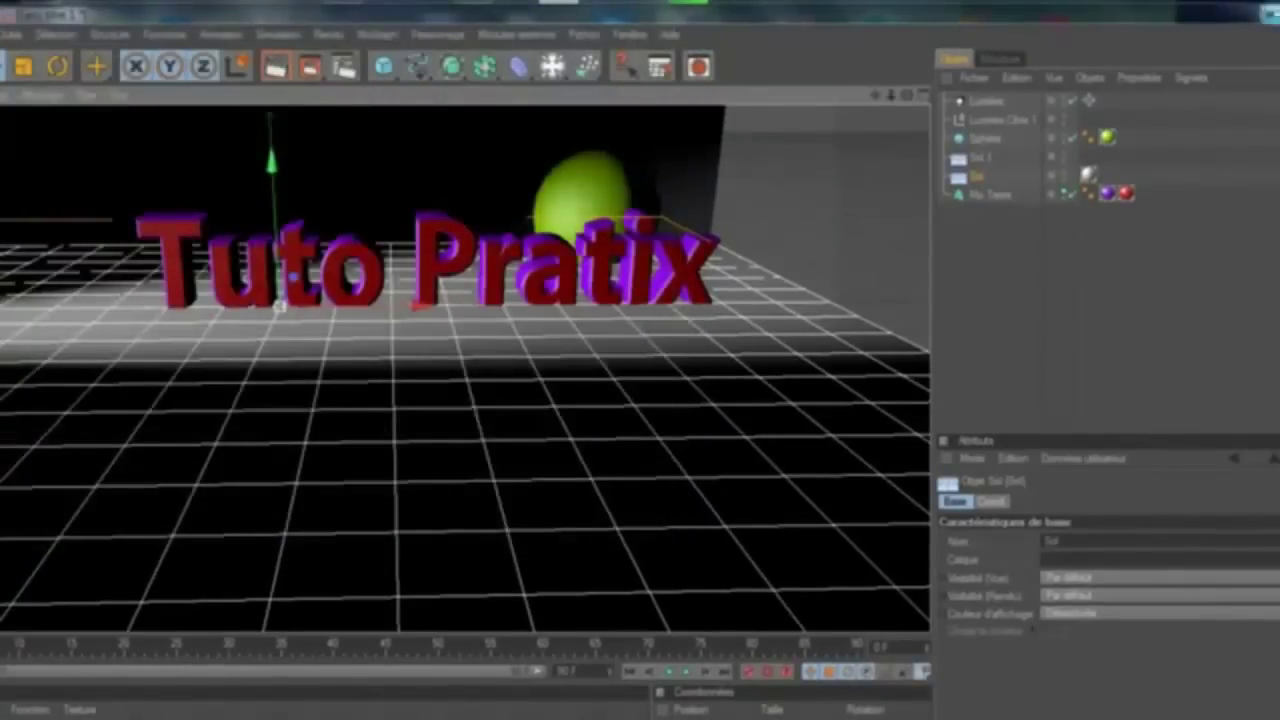
# Step: Quit Cinema 4D through its save prompt and open the tuto render from the desktop
pyautogui.click(1268, 12)
pyautogui.click(690, 486)
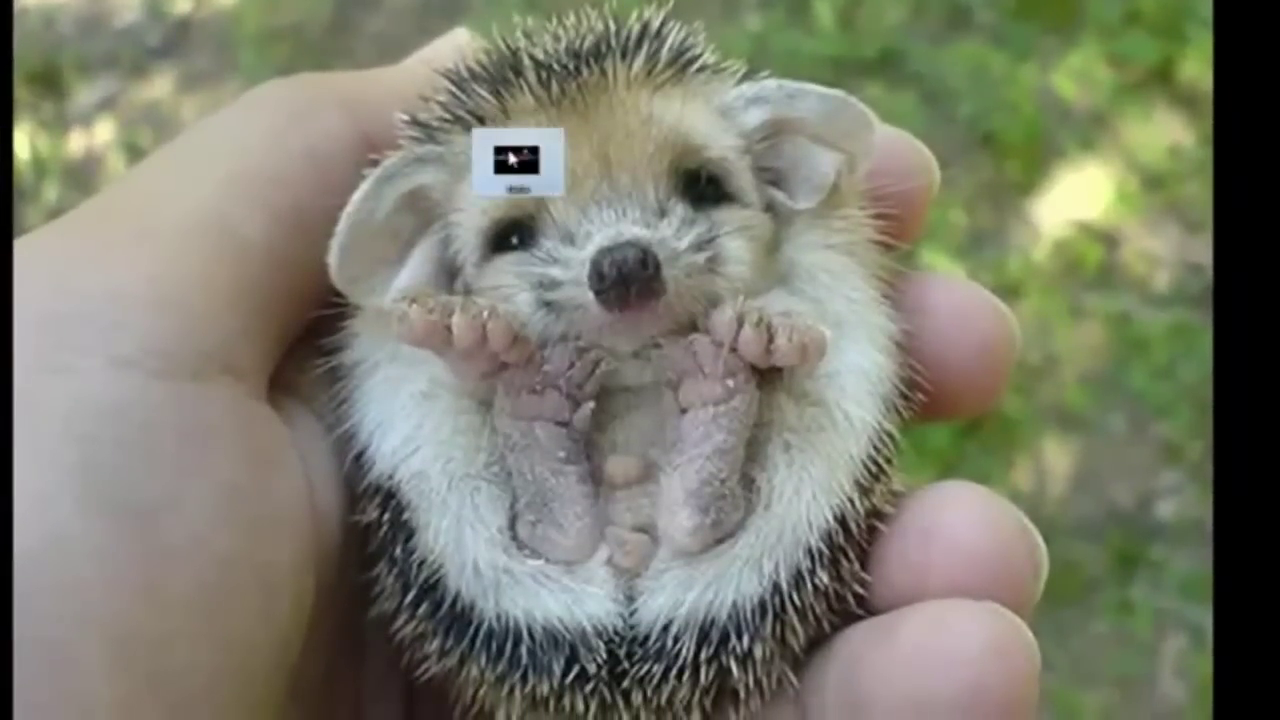
pyautogui.doubleClick(512, 157)
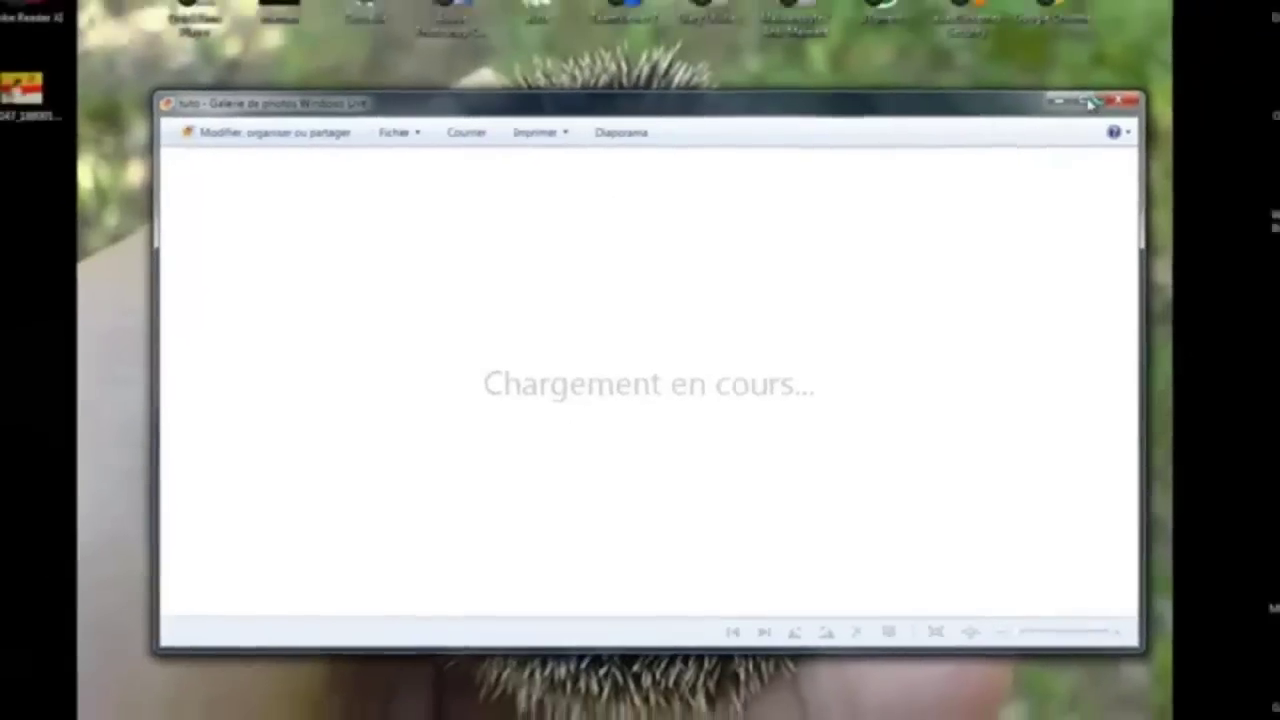
# Step: Apply 'Définir comme papier peint du Bureau' to the tuto image, close the gallery, and move its icon left
pyautogui.click(1115, 63)
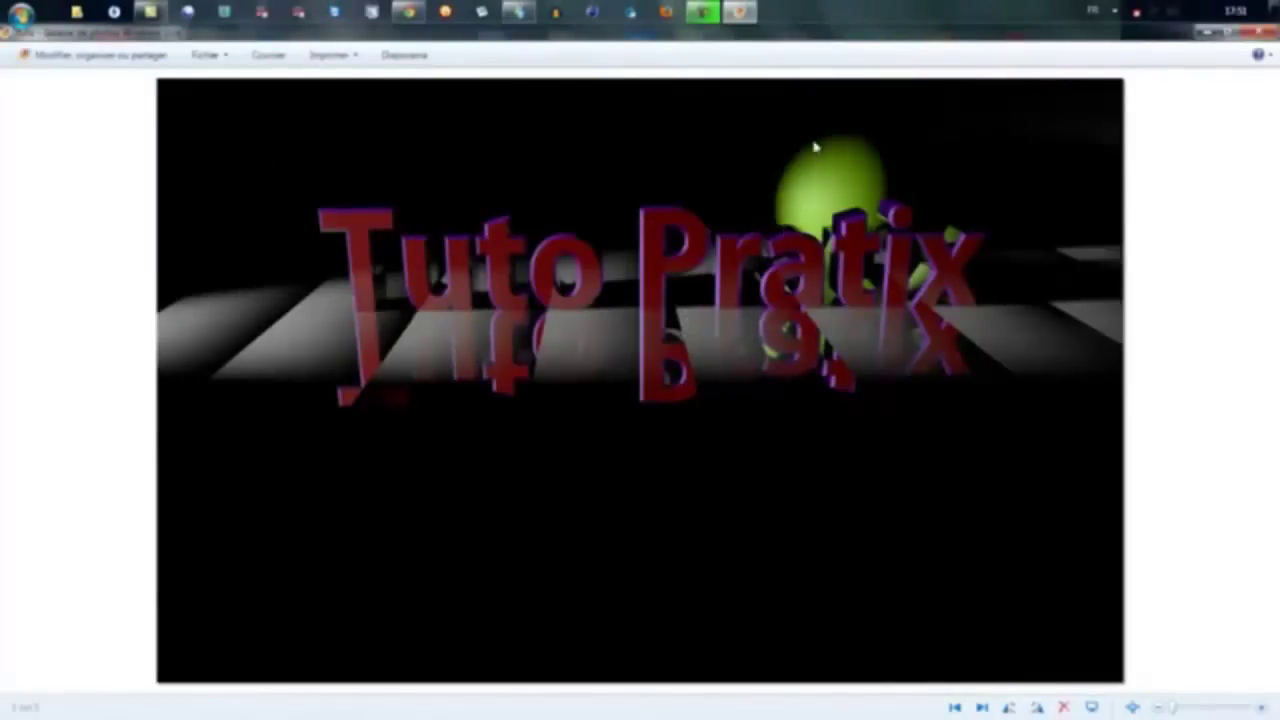
pyautogui.rightClick(763, 243)
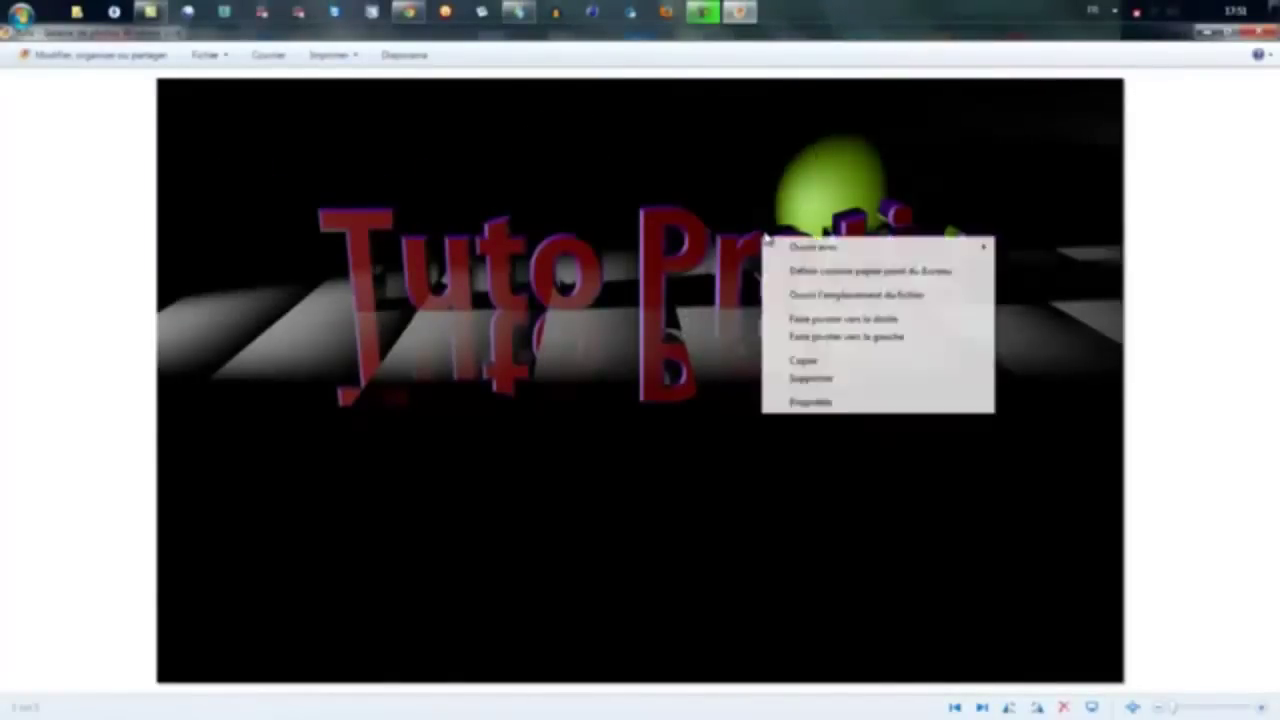
pyautogui.click(921, 271)
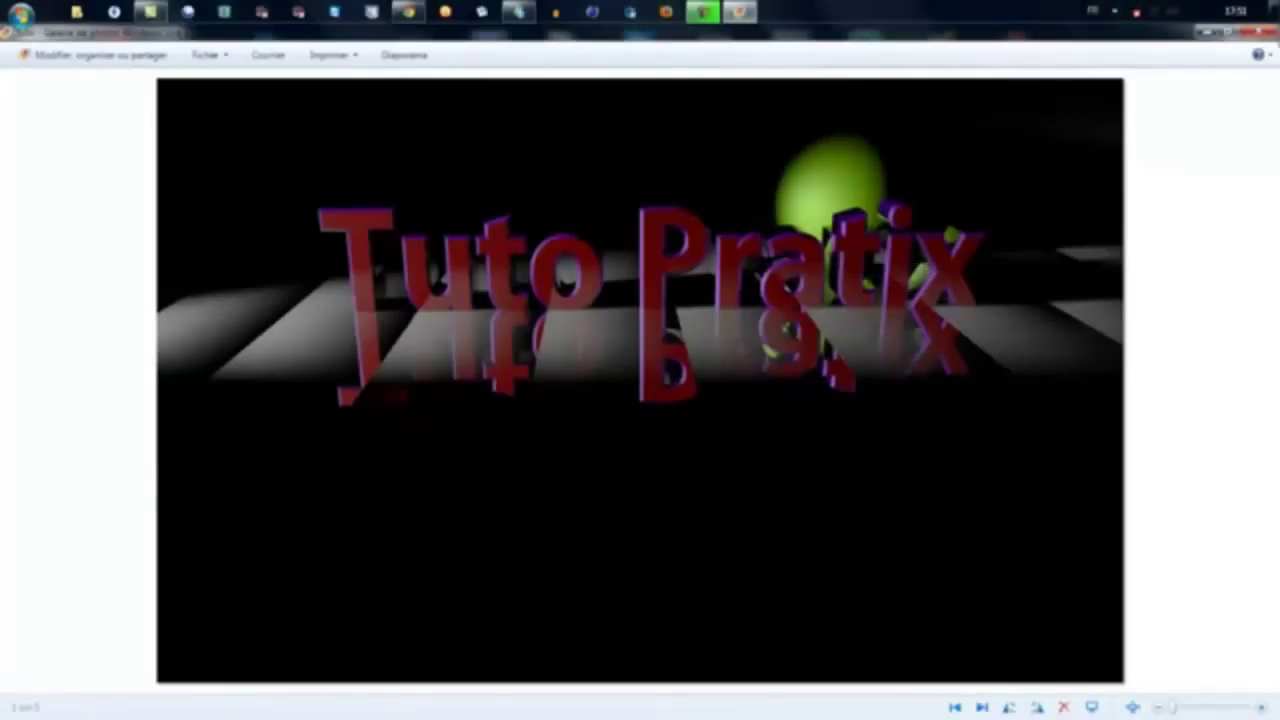
pyautogui.click(1270, 32)
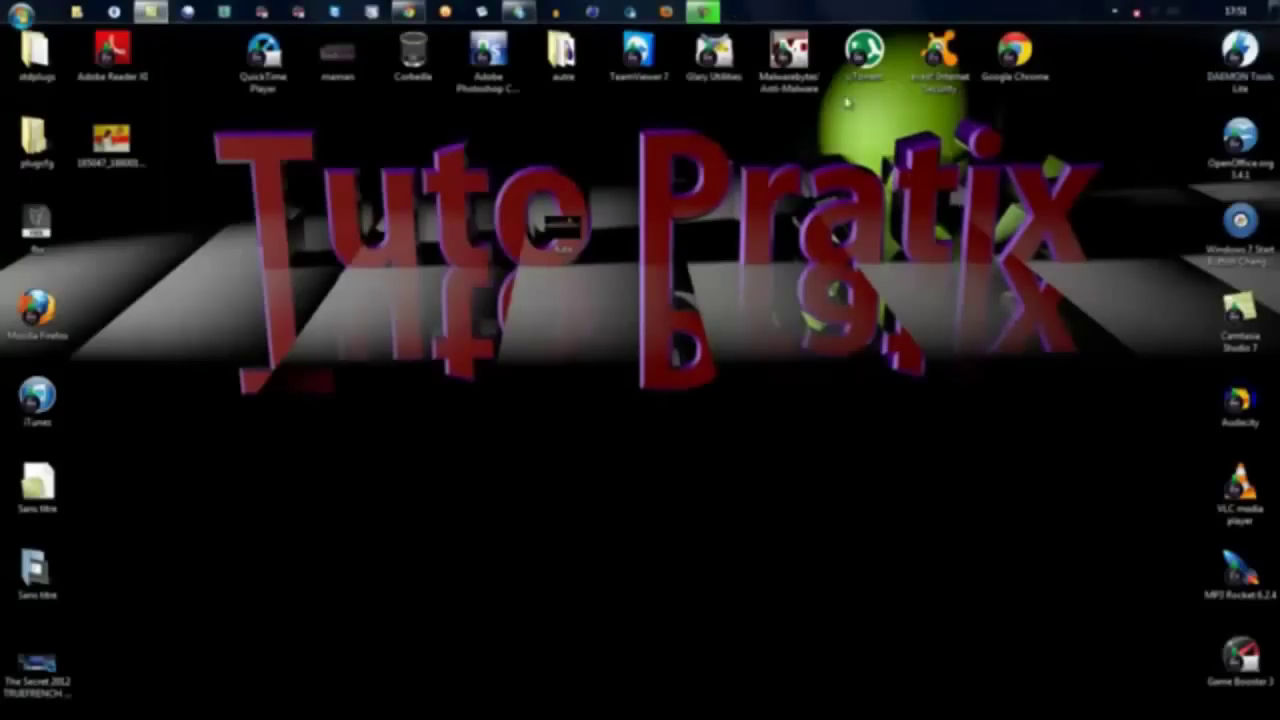
pyautogui.moveTo(560, 228); pyautogui.dragTo(112, 232)
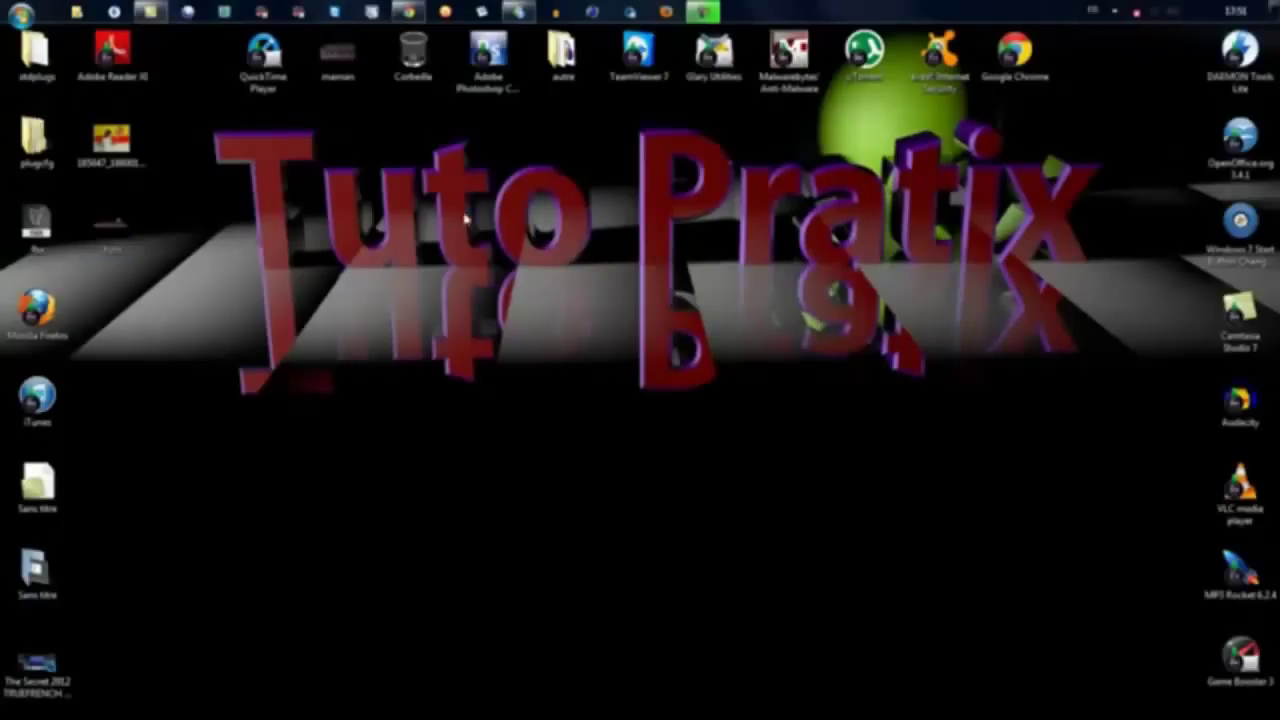